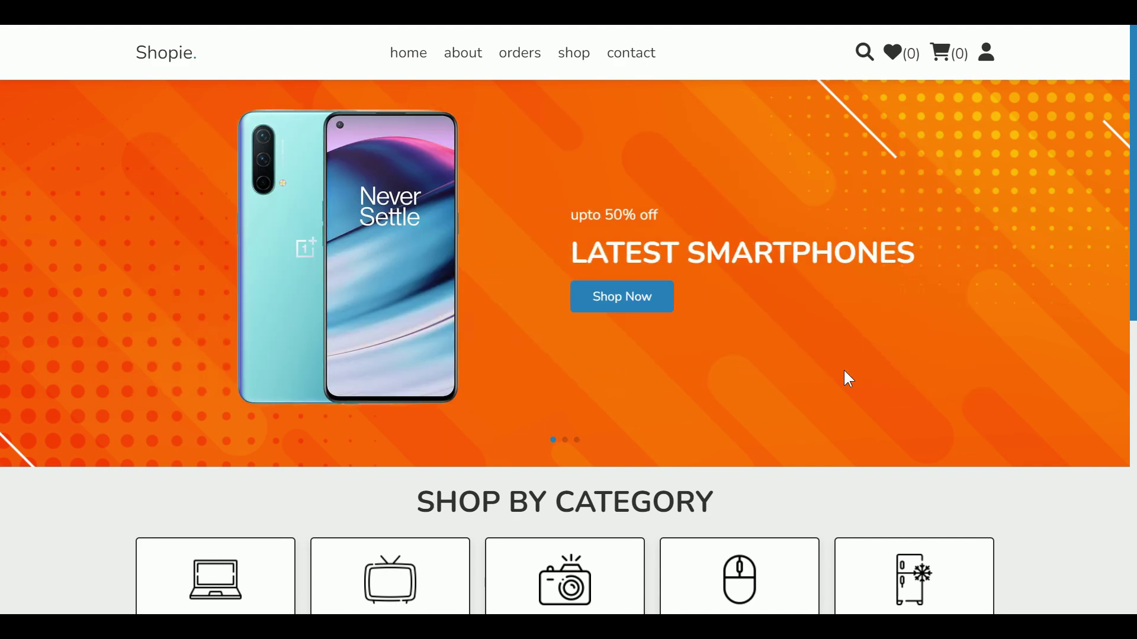
Step: Browse the home page, sliding the category carousel and highlighting the copyright line
scroll(839, 373, "down", 3)
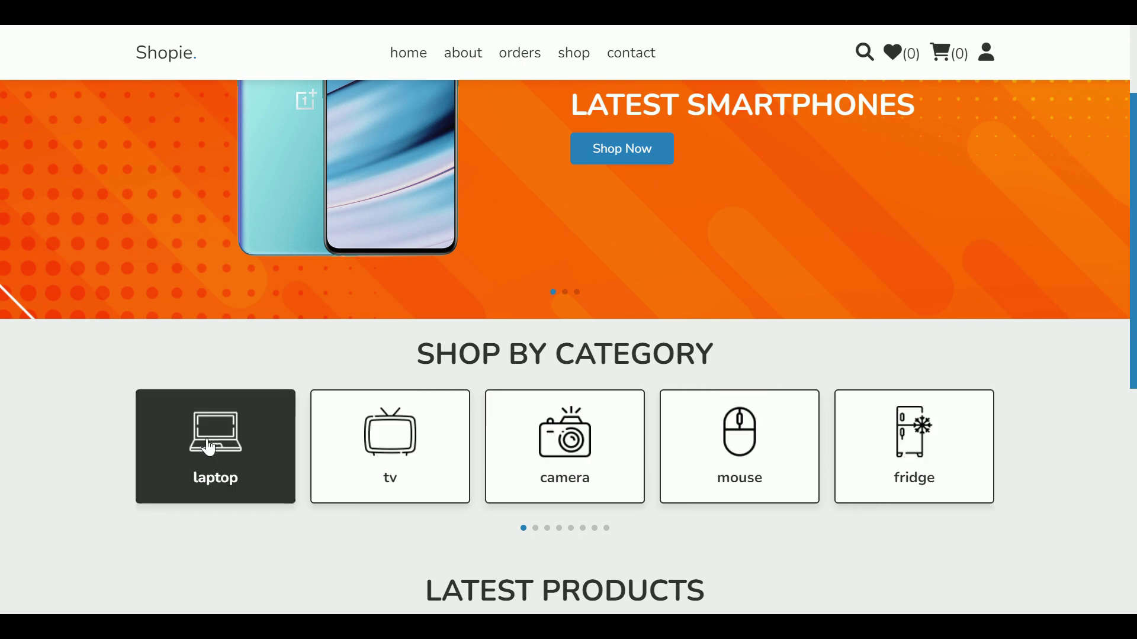
left_click_drag(427, 467, 685, 474)
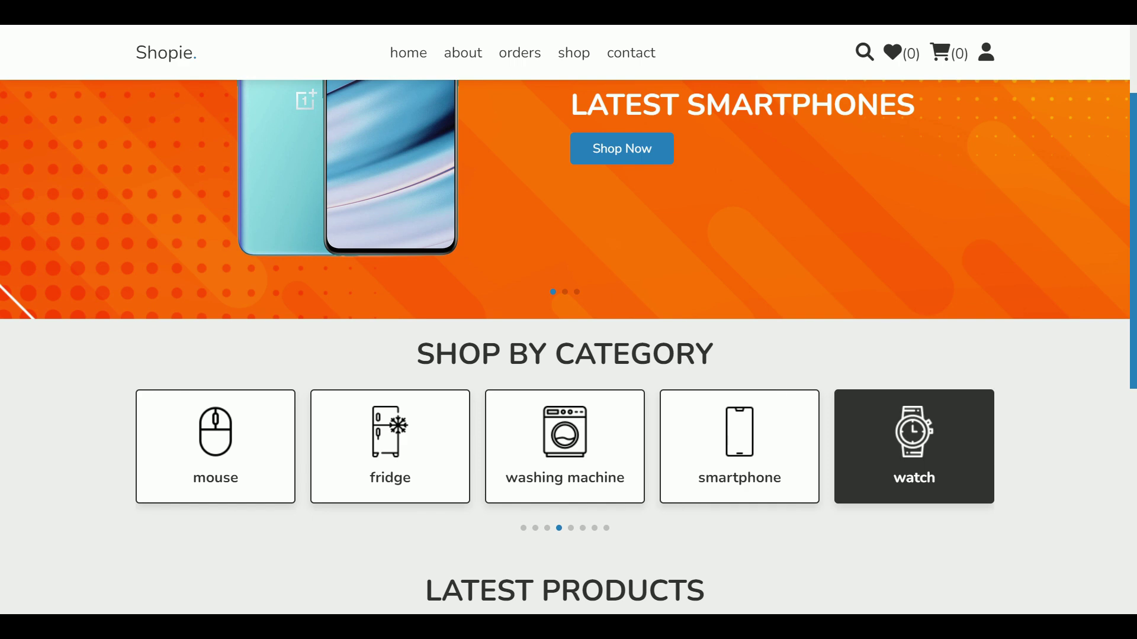
scroll(1102, 384, "down", 6)
mouse_move(917, 386)
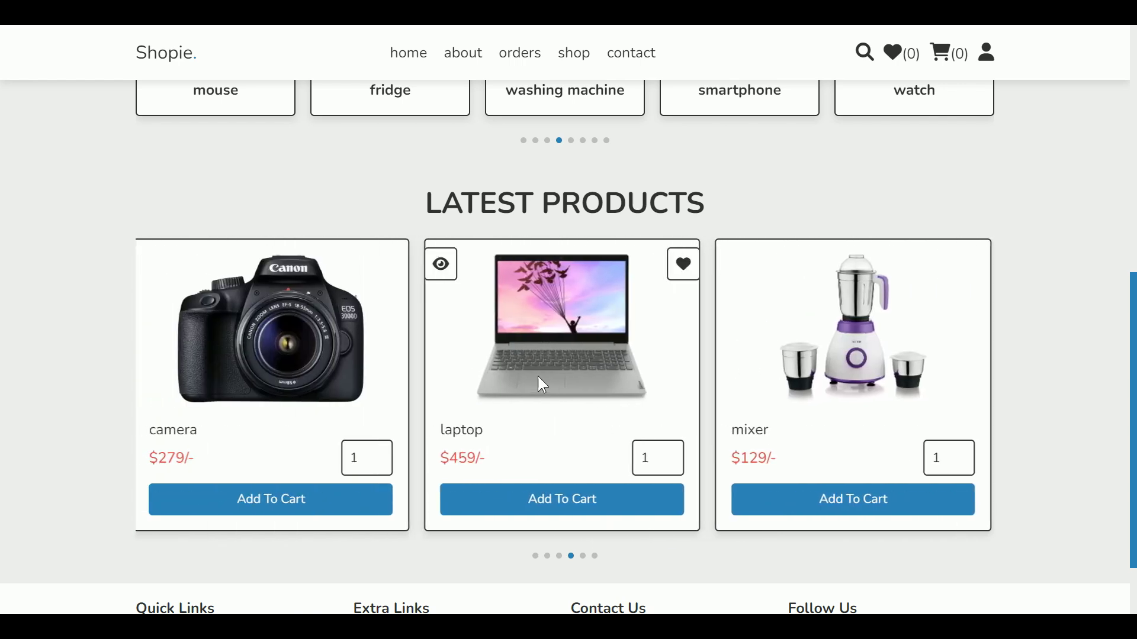
scroll(1101, 356, "down", 3)
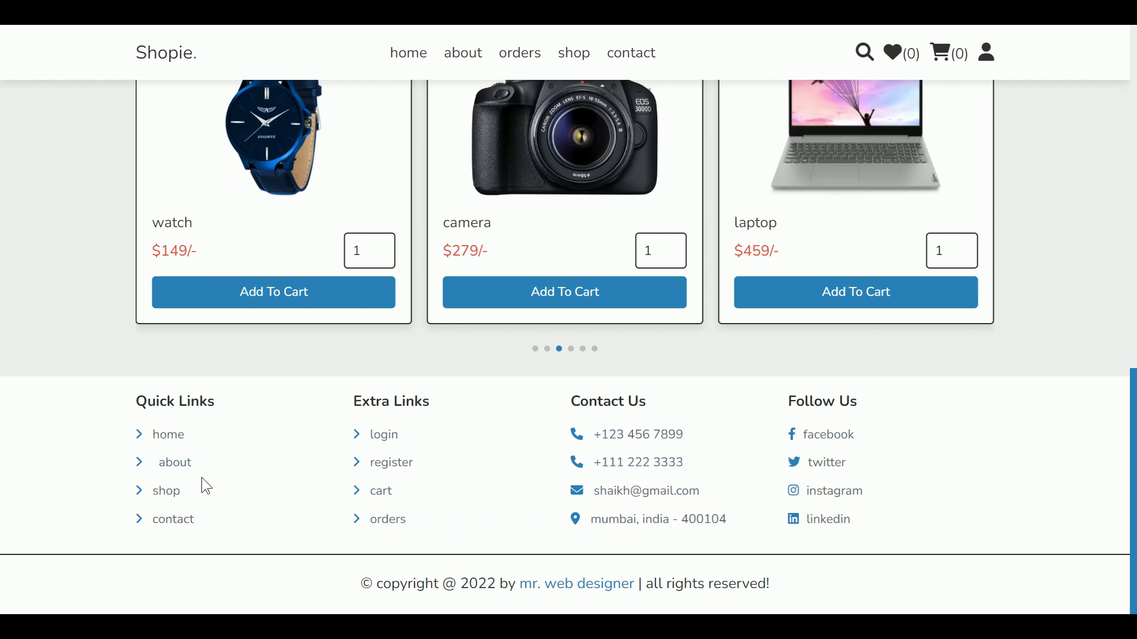
left_click_drag(340, 594, 784, 592)
left_click(747, 589)
scroll(1064, 457, "up", 15)
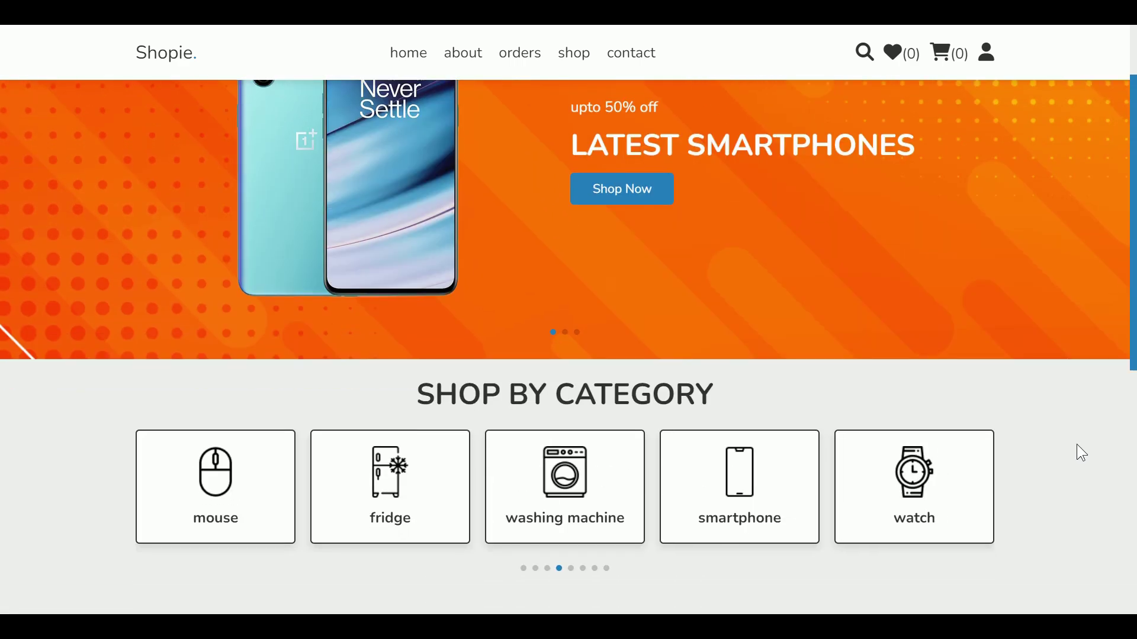
scroll(1082, 453, "down", 1)
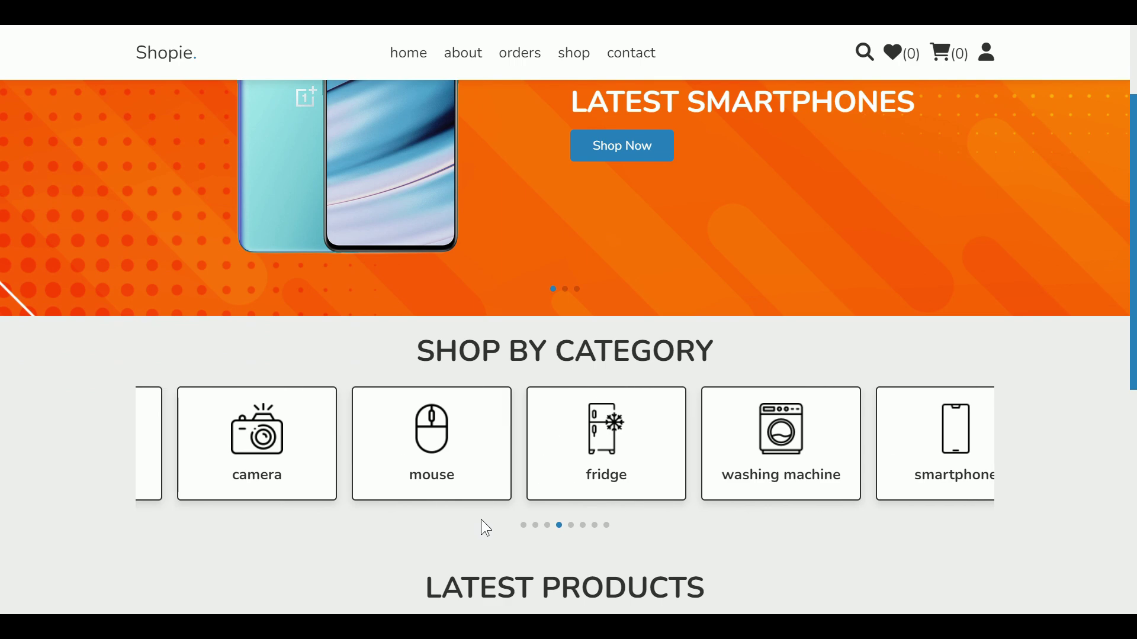
Step: Open the camera category's quick view and cycle through its front, side and top photos
left_click(441, 483)
mouse_move(558, 211)
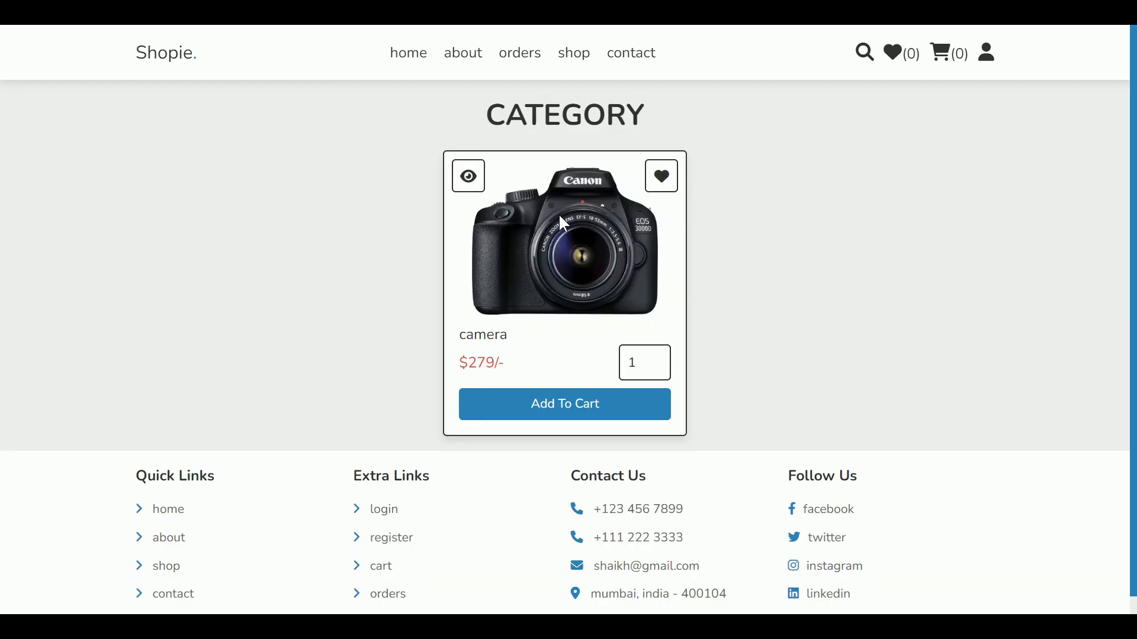
left_click(469, 177)
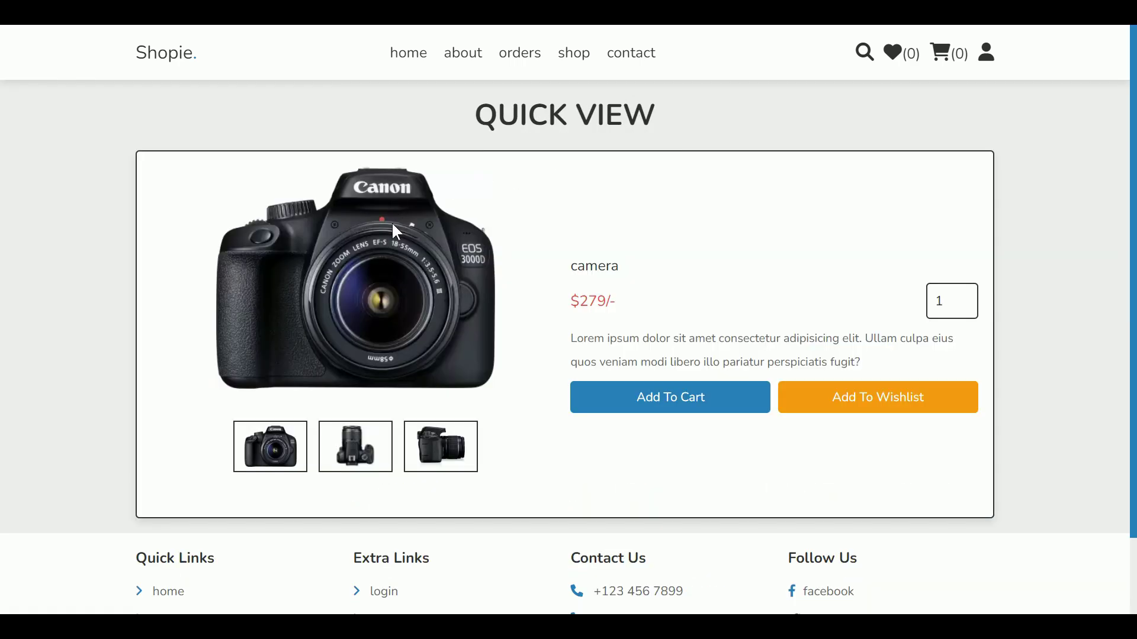
left_click(472, 448)
left_click(378, 458)
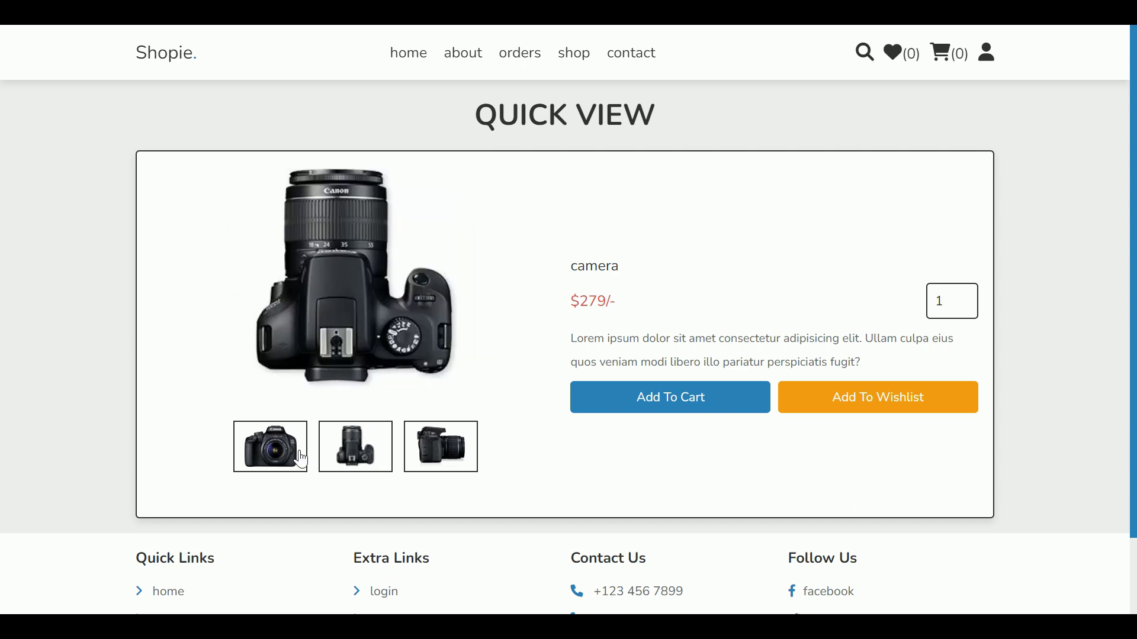
left_click(270, 453)
left_click(456, 463)
left_click(355, 453)
left_click(293, 463)
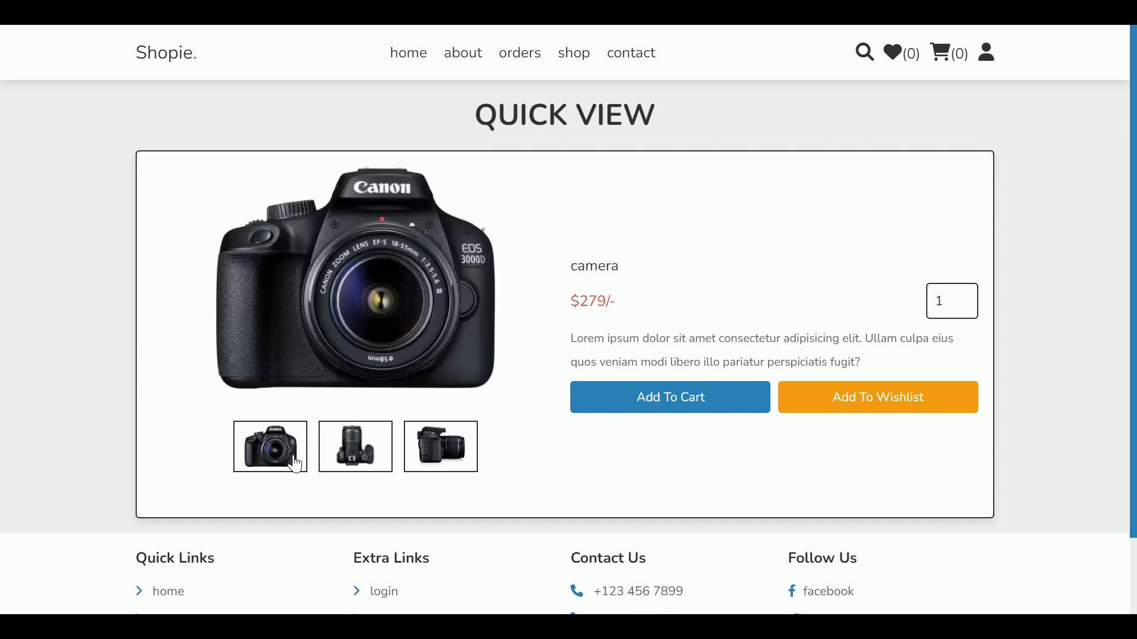
Step: Add the camera to the cart, which shows the login form, then switch to registration
left_click(657, 406)
left_click_drag(504, 132, 621, 127)
left_click(622, 127)
left_click(662, 355)
Step: Register with the suggested username and e-mail, entering and confirming a password
left_click_drag(490, 124, 609, 132)
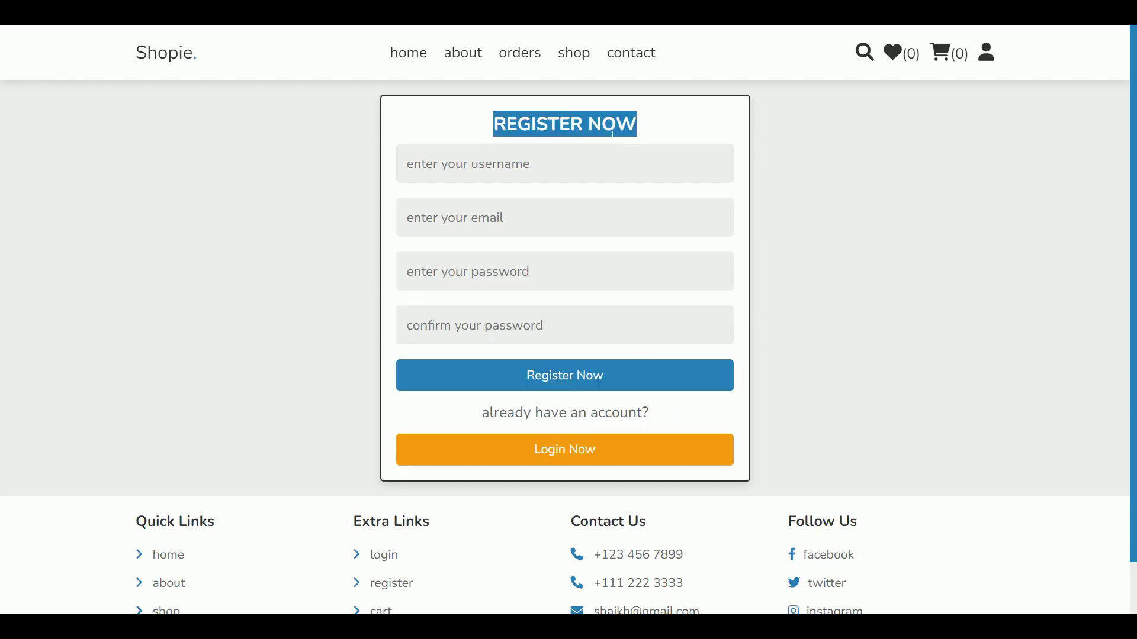
left_click(491, 171)
left_click(536, 207)
left_click(527, 221)
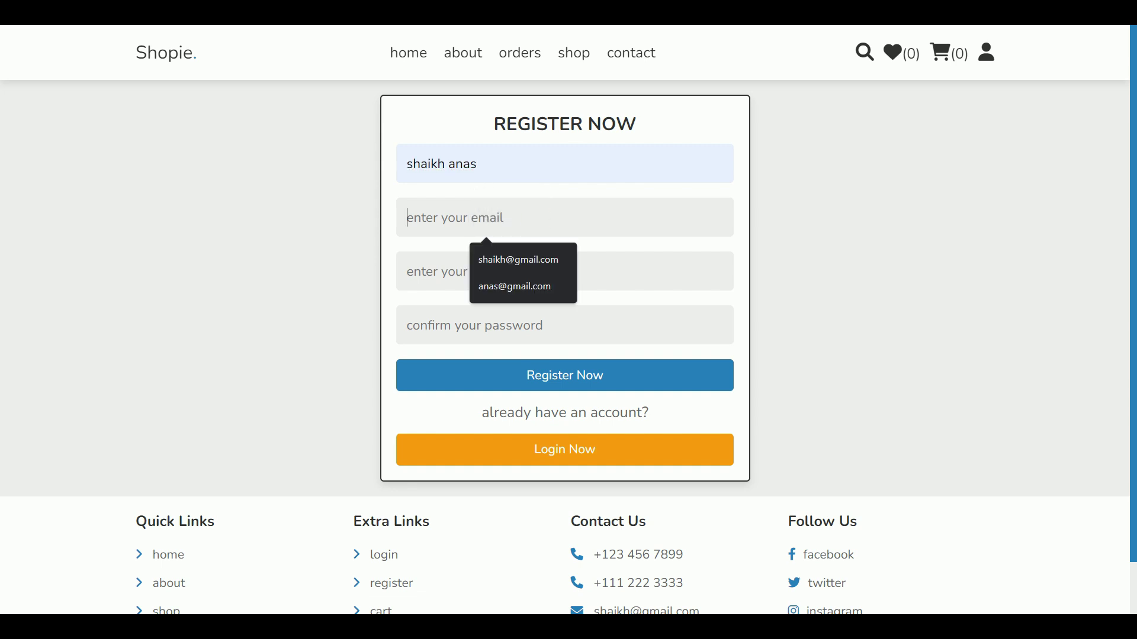
left_click(525, 252)
left_click(529, 271)
type("123")
key("Tab")
type("123")
left_click(653, 385)
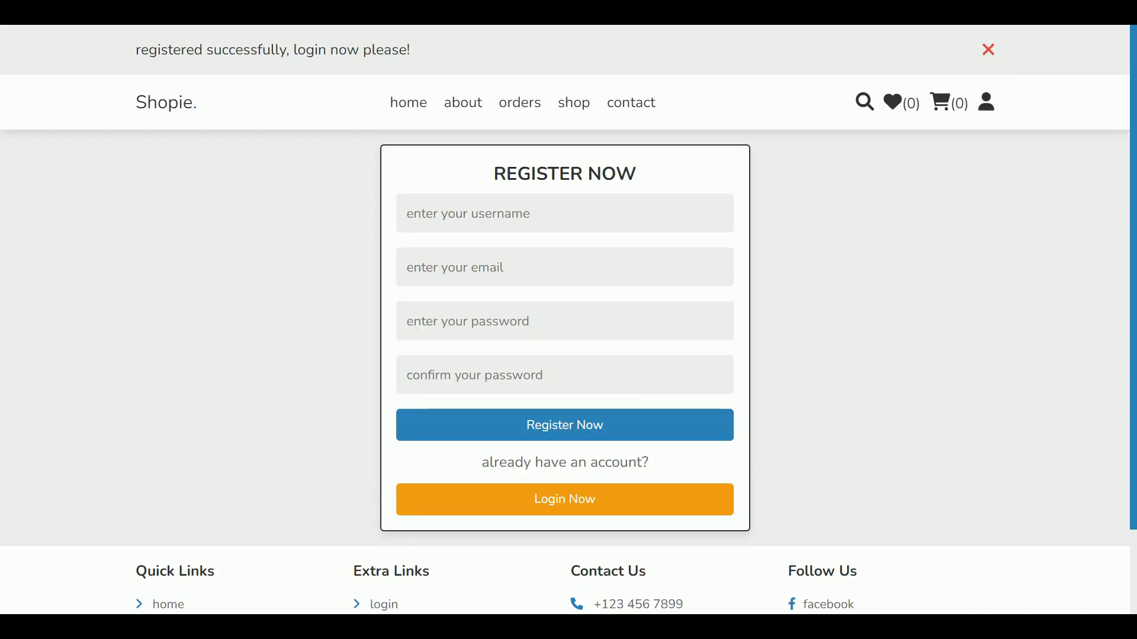
Step: Log in with the new account's e-mail and password, then check the name in the profile menu
left_click_drag(135, 50, 415, 51)
left_click(707, 503)
left_click(571, 167)
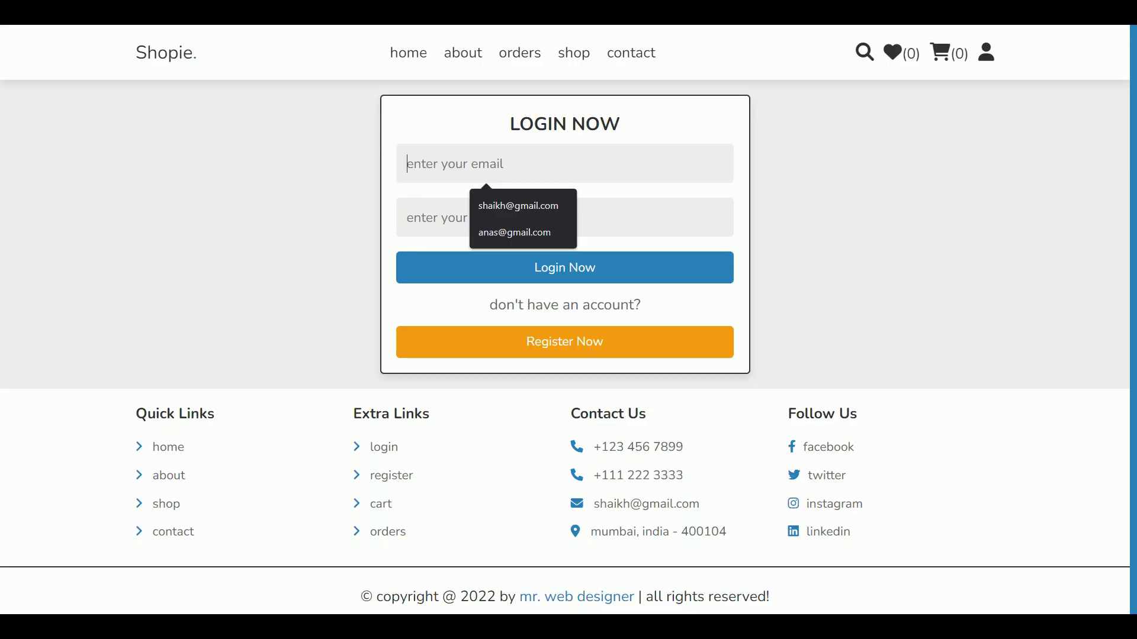
left_click(540, 213)
left_click(541, 214)
type("123")
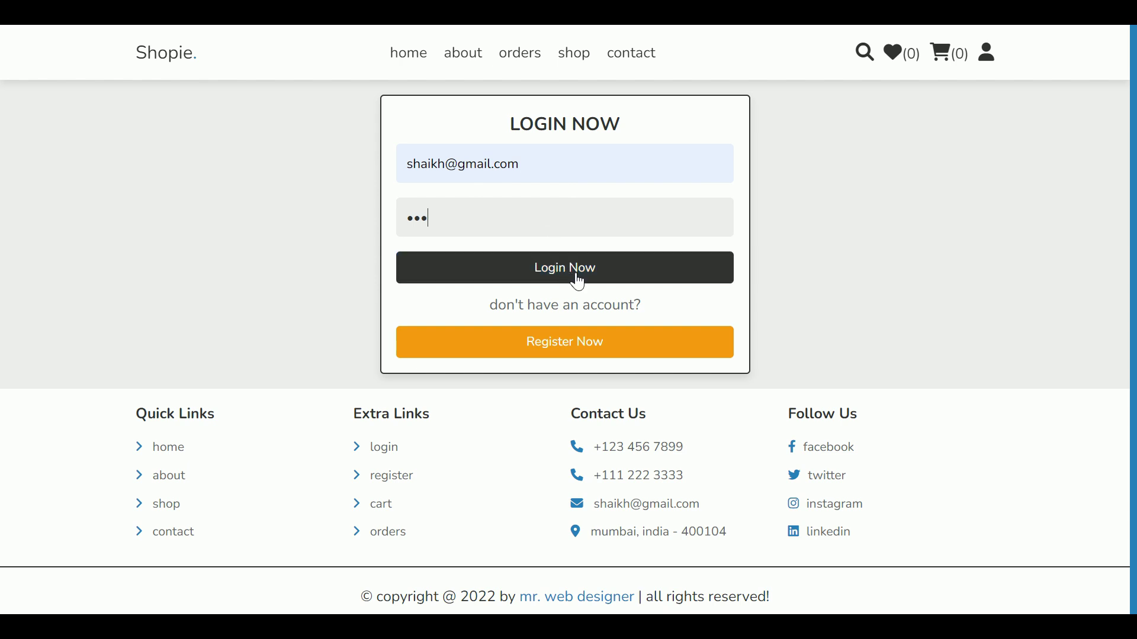
left_click(598, 283)
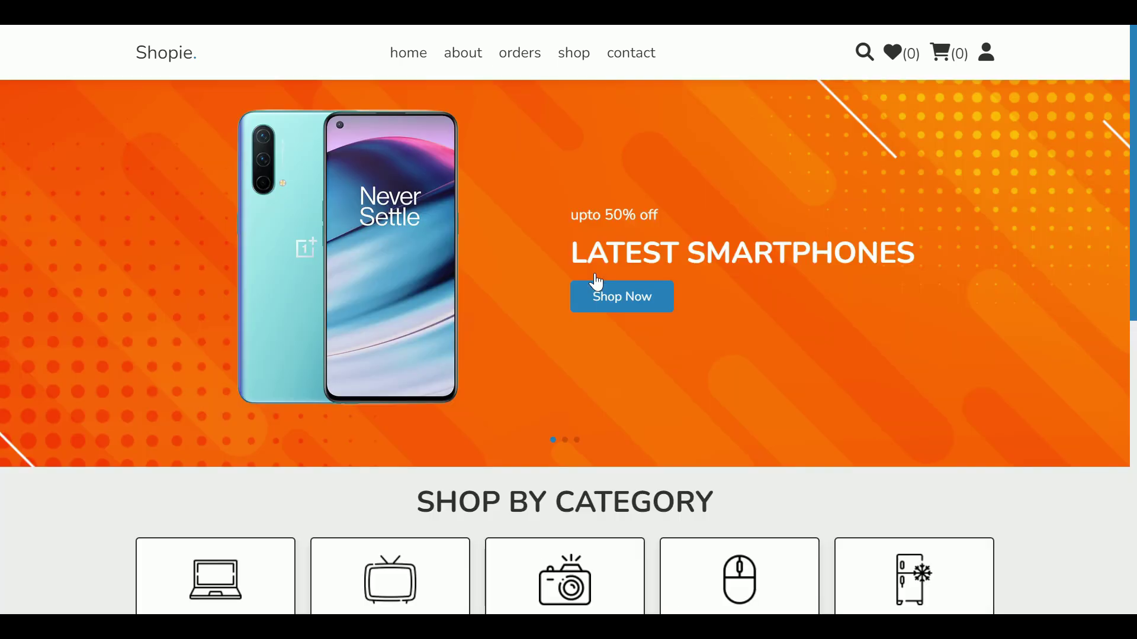
left_click(987, 56)
left_click_drag(927, 112, 879, 112)
Step: Add the $169 tv from the tv category to the cart, dismiss the notice, and open About
left_click(865, 115)
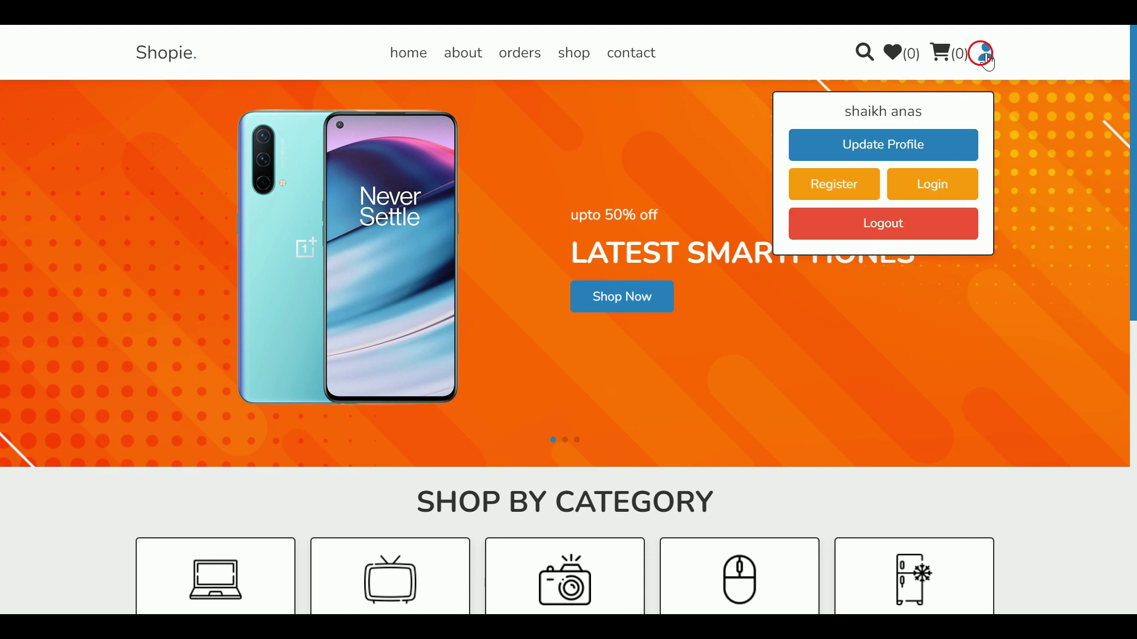
scroll(980, 109, "down", 5)
scroll(1022, 414, "down", 3)
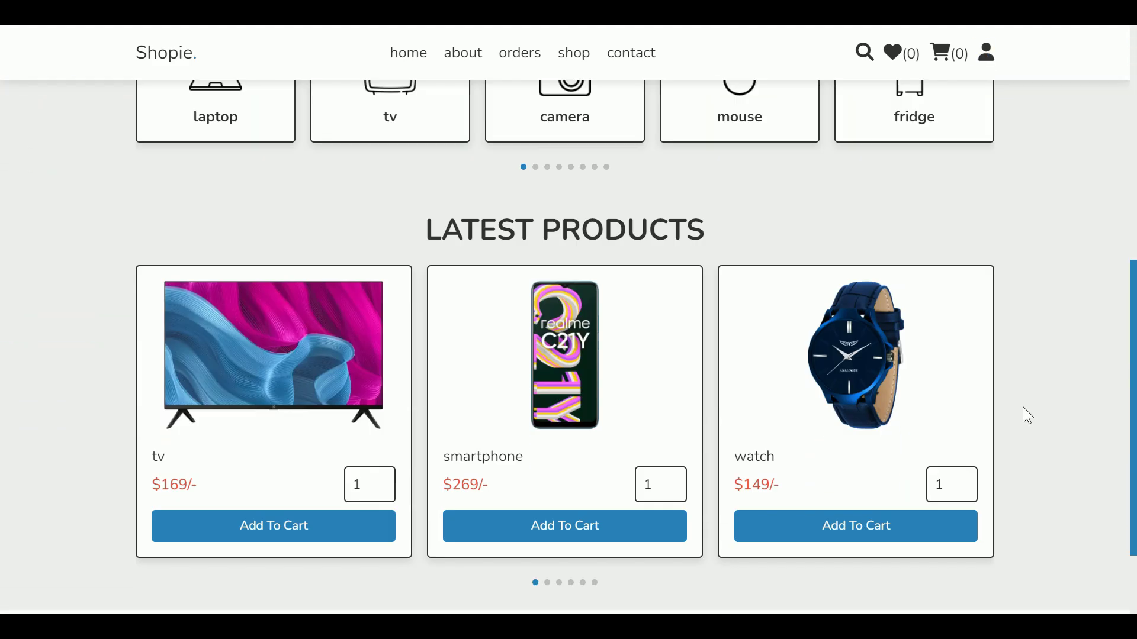
scroll(1022, 383, "up", 5)
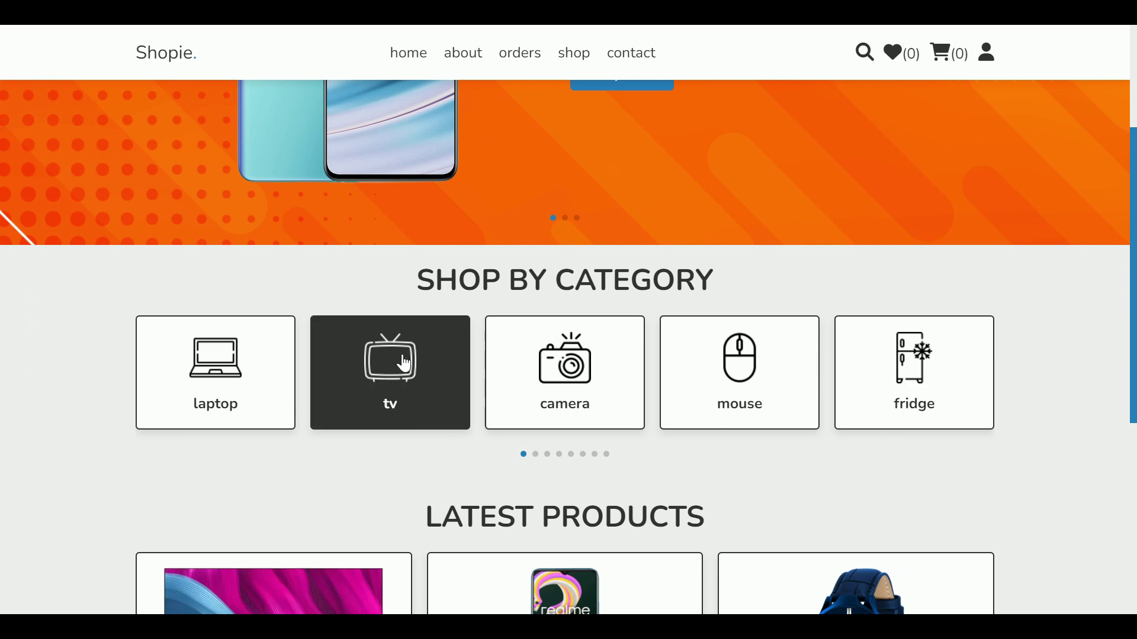
left_click(419, 366)
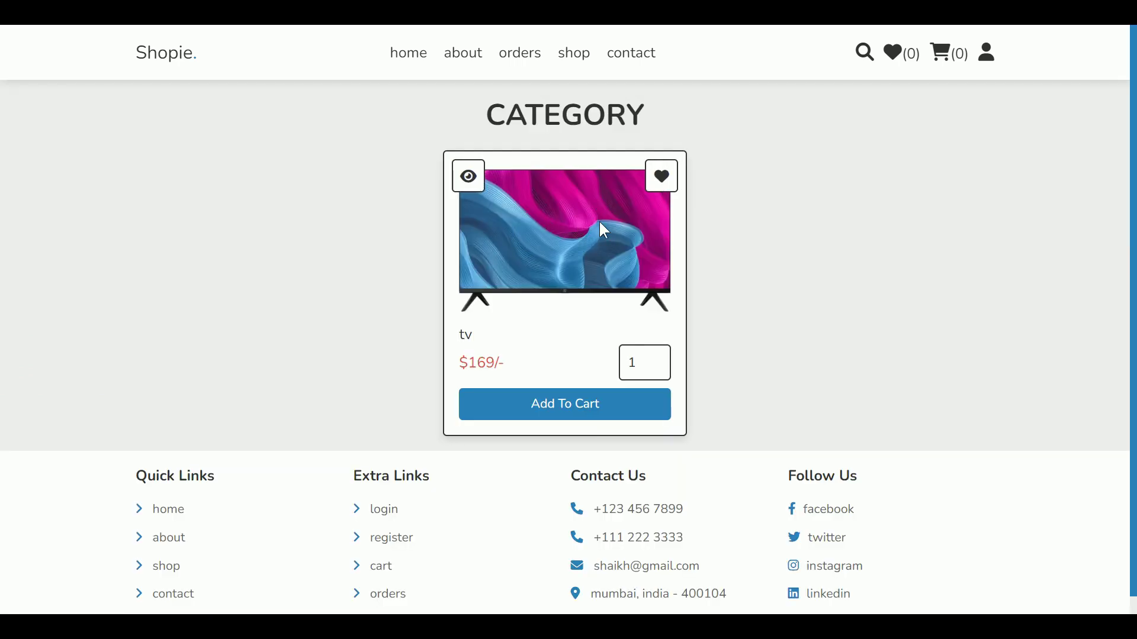
left_click(660, 357)
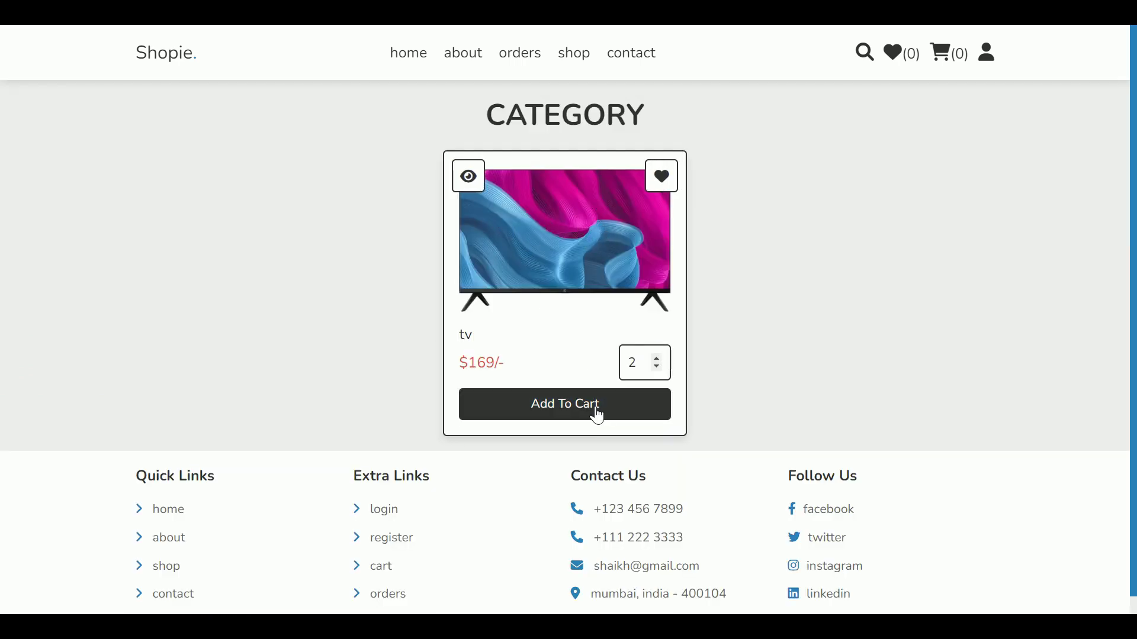
left_click(629, 418)
left_click_drag(127, 50, 231, 50)
left_click(231, 49)
left_click(991, 50)
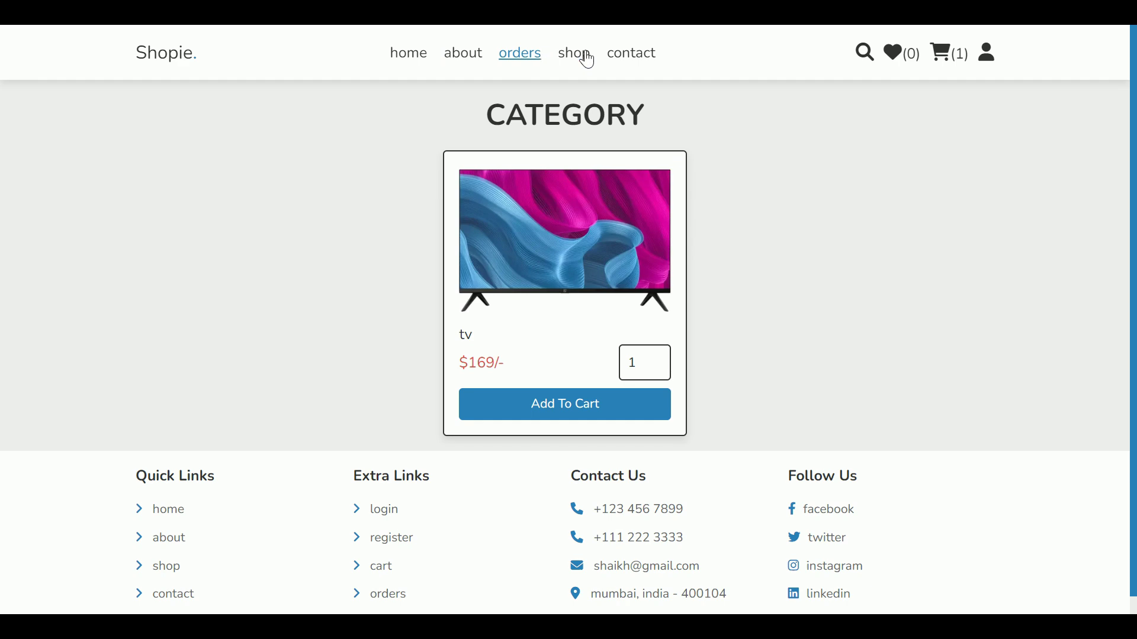
left_click(468, 58)
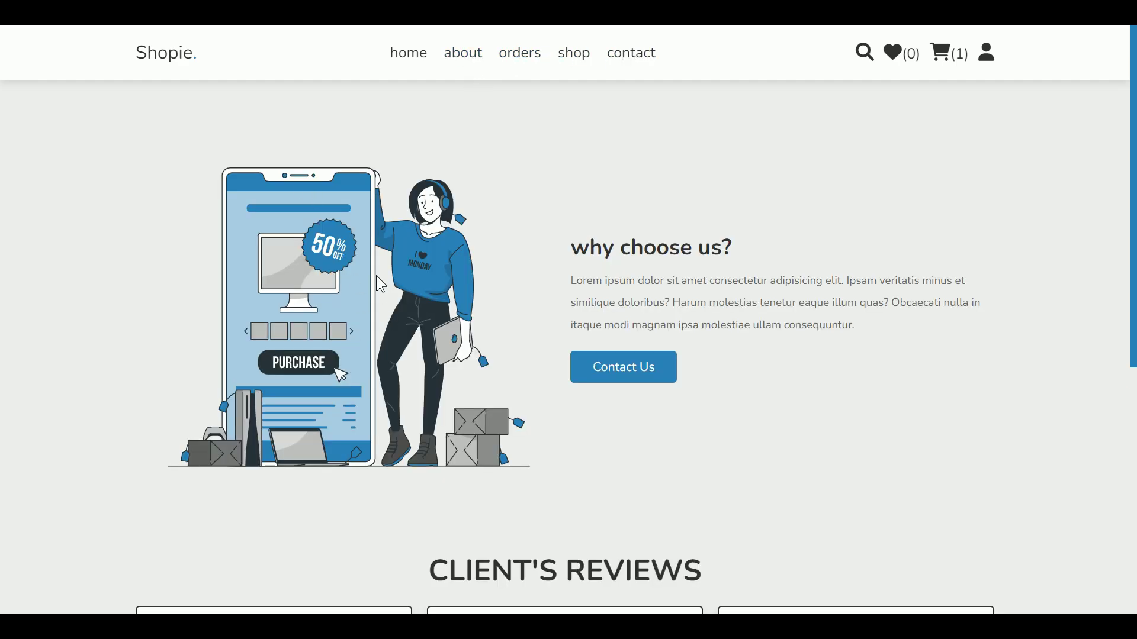
scroll(811, 349, "down", 6)
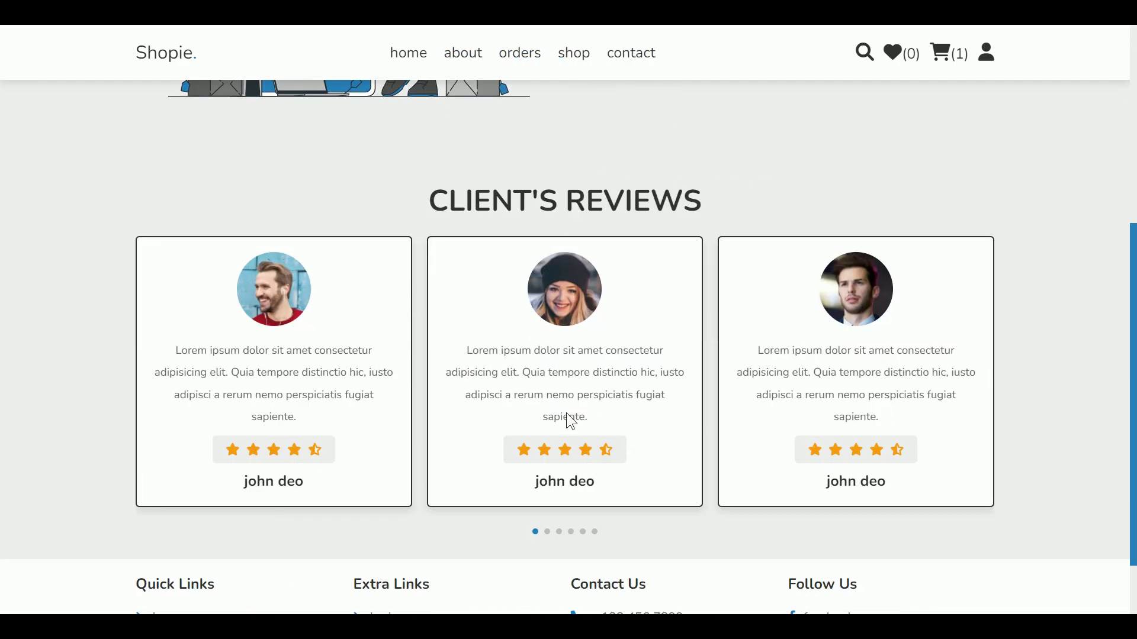
left_click(568, 423)
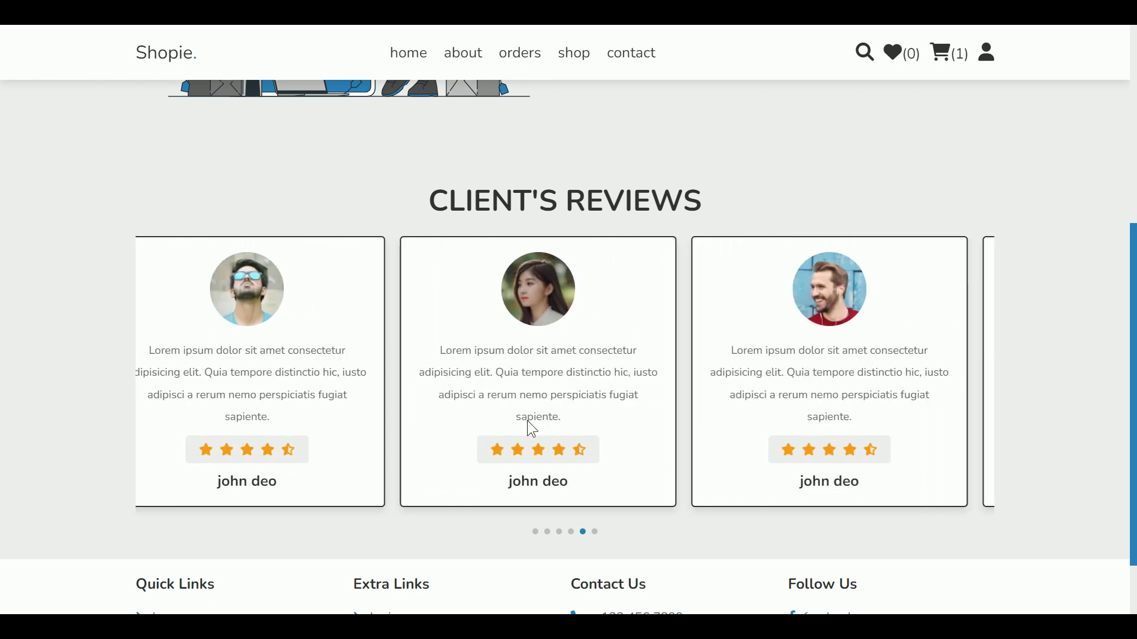
left_click(647, 452)
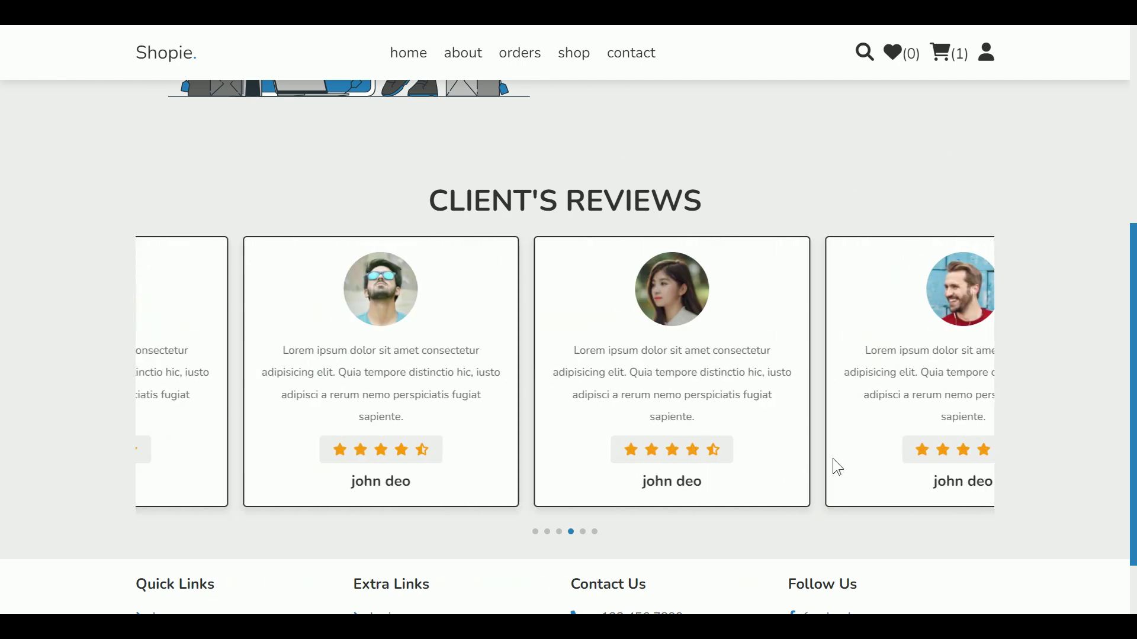
scroll(838, 468, "down", 3)
left_click_drag(1133, 607, 1037, 359)
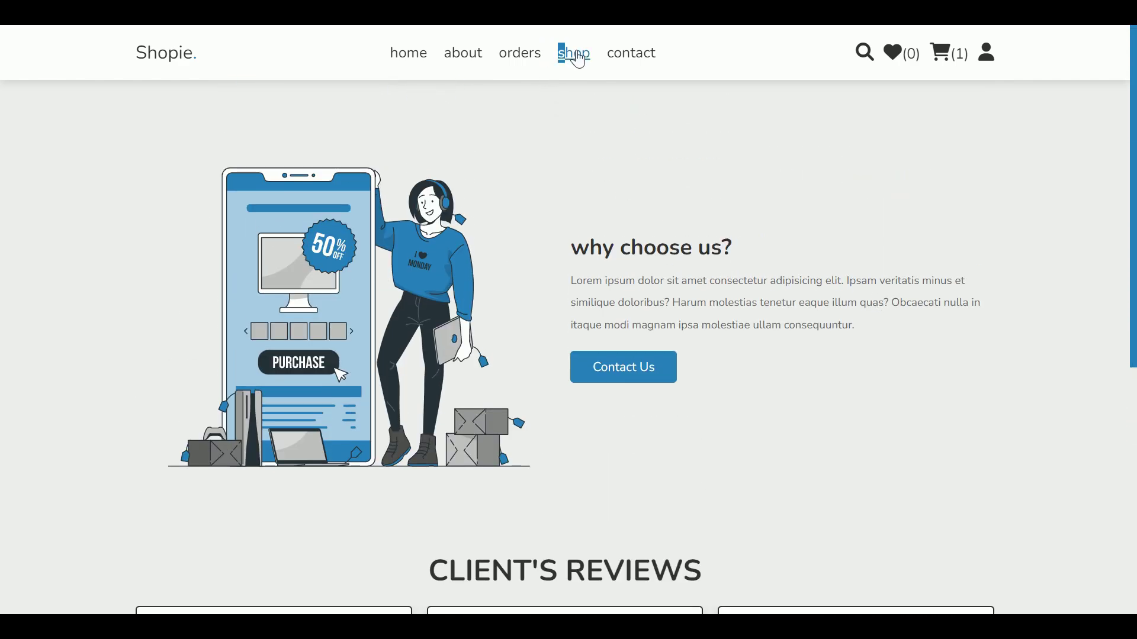
left_click(577, 57)
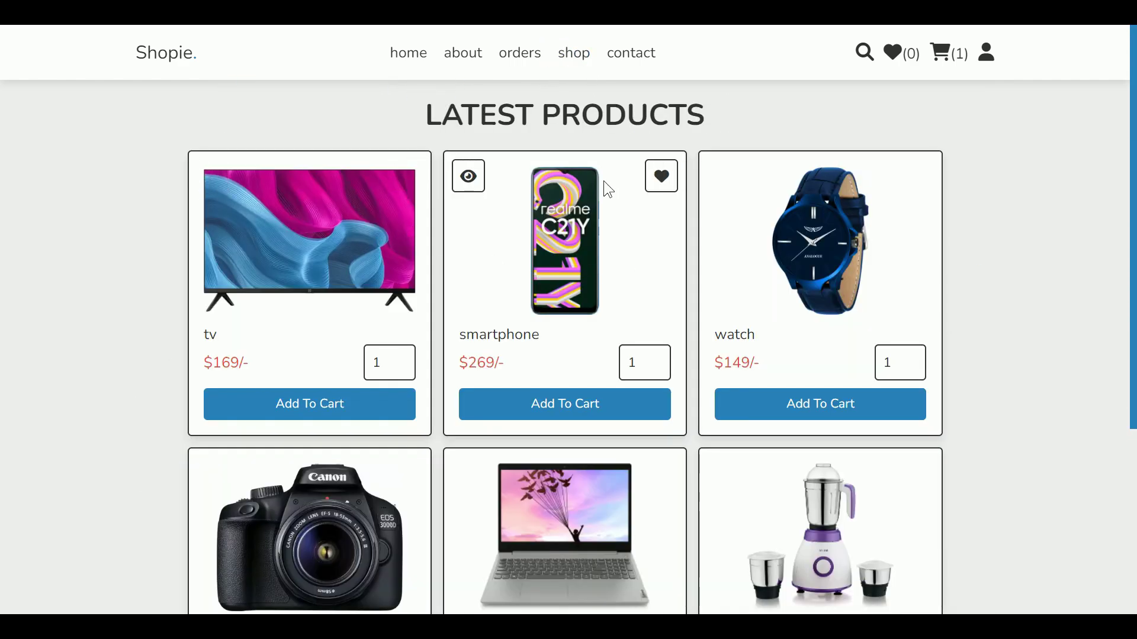
Step: Add the smartphone and the watch to the wishlist
left_click(657, 174)
left_click_drag(123, 52, 246, 50)
left_click(246, 50)
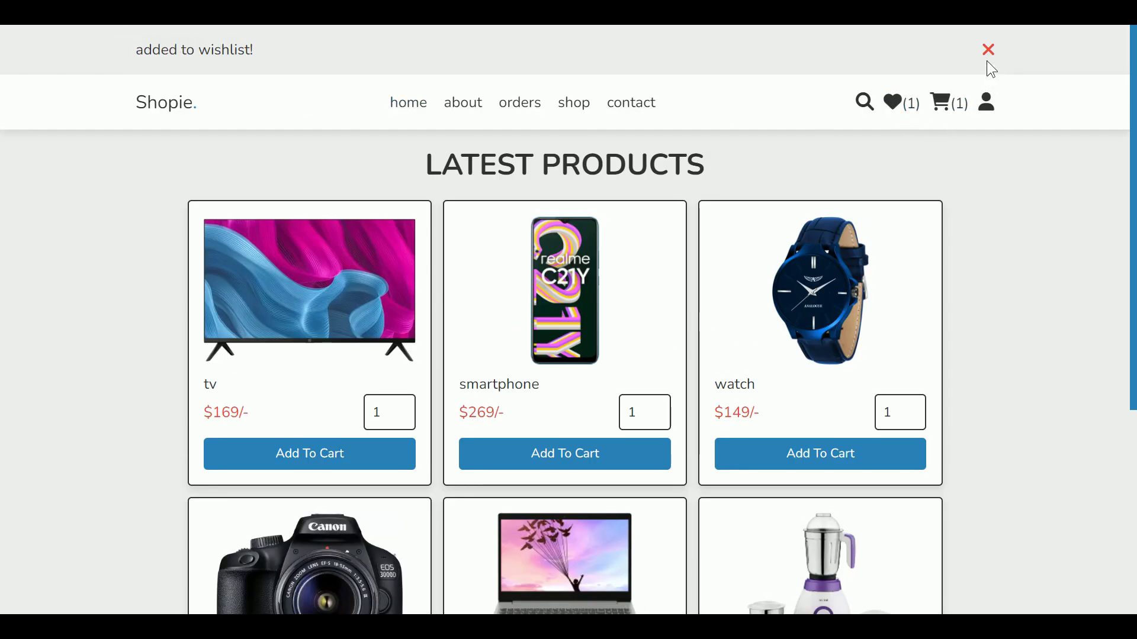
left_click(989, 51)
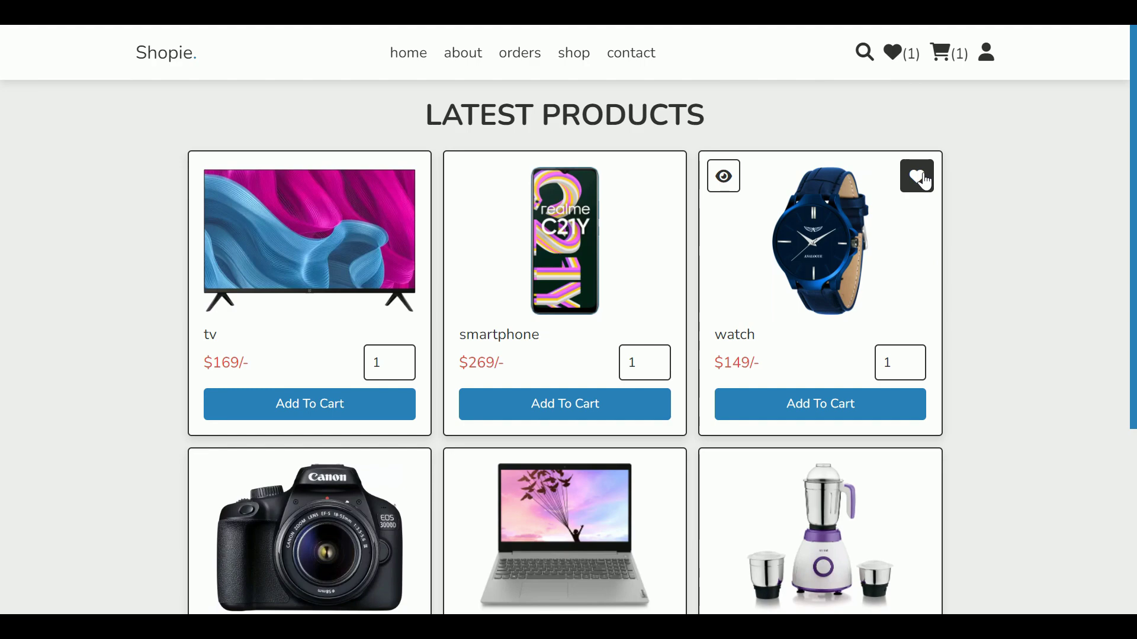
left_click(924, 172)
Step: Add the camera to the cart and the laptop to the wishlist, then open the contact page
scroll(938, 211, "down", 3)
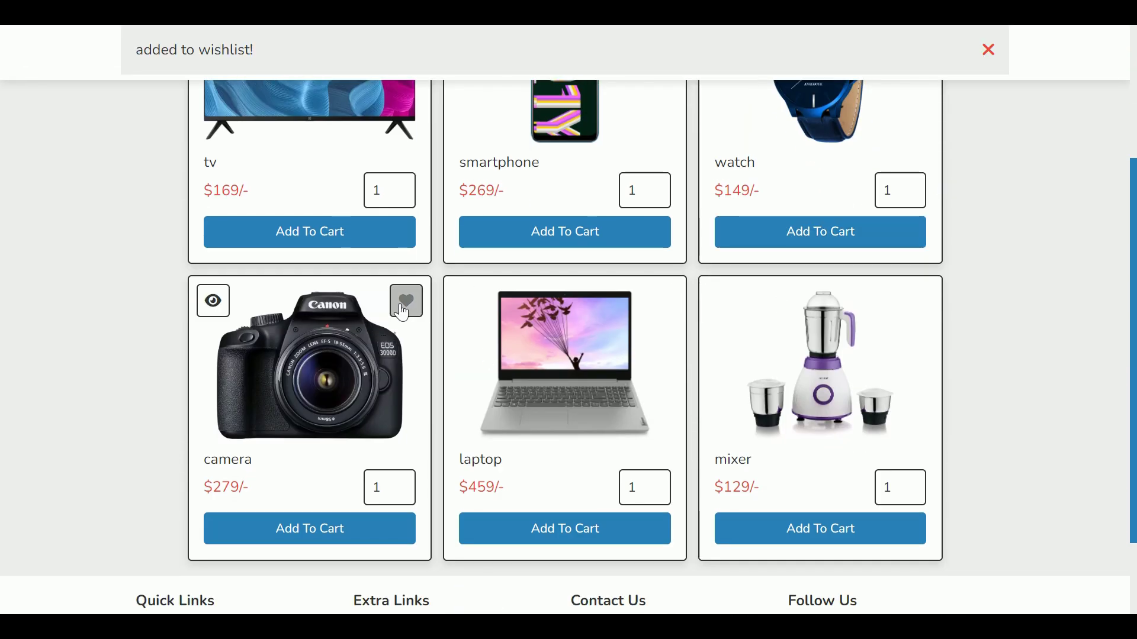
left_click(385, 526)
scroll(580, 474, "down", 5)
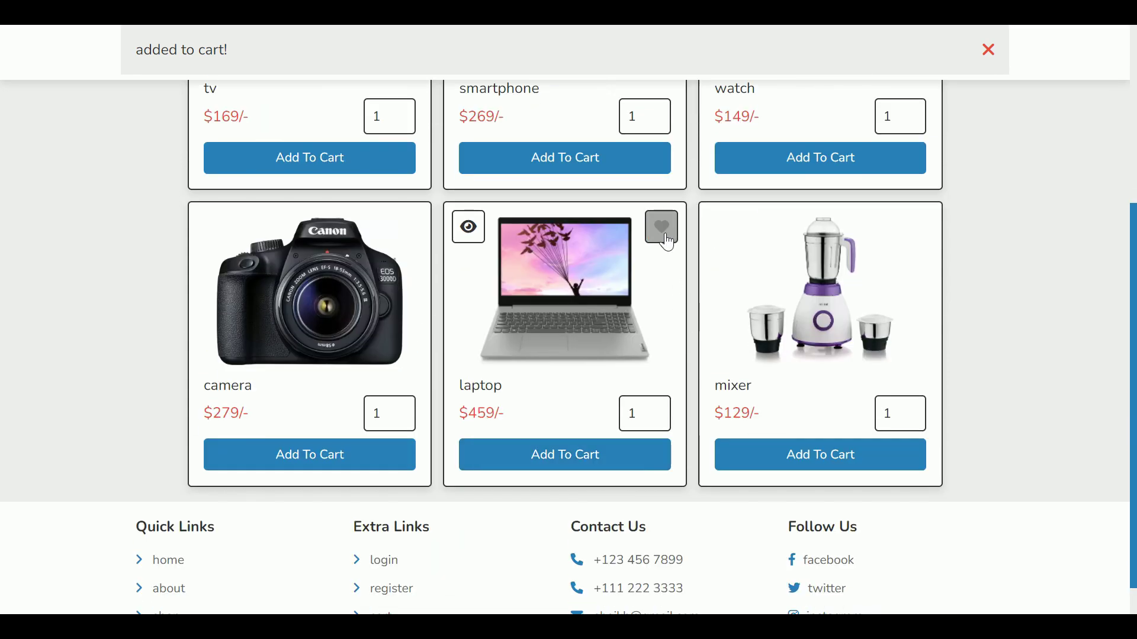
left_click(661, 227)
left_click(997, 52)
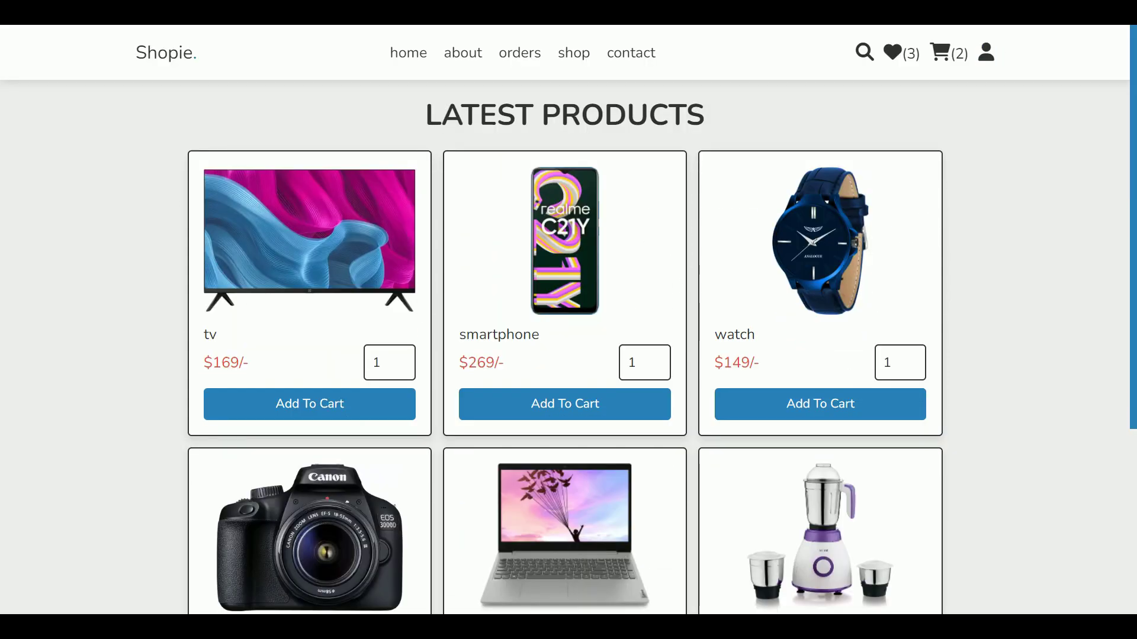
left_click(631, 59)
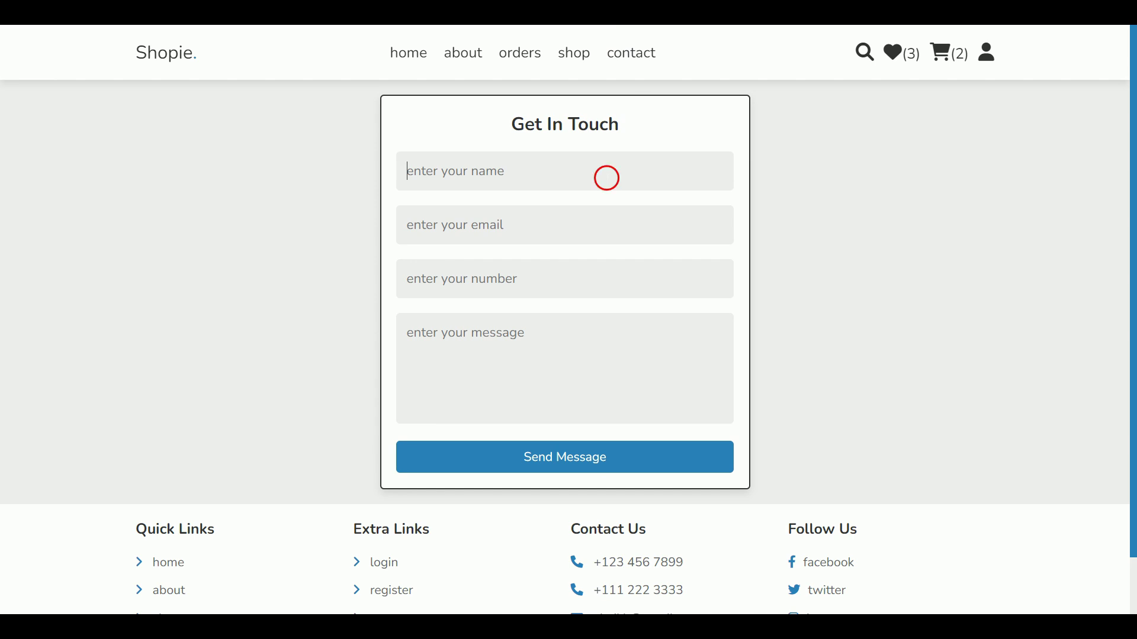
Step: Fill the Get In Touch form with the saved name and e-mail, a phone number and the message
left_click(515, 173)
left_click(516, 220)
left_click(517, 240)
left_click(513, 273)
left_click(513, 278)
type("1321321312")
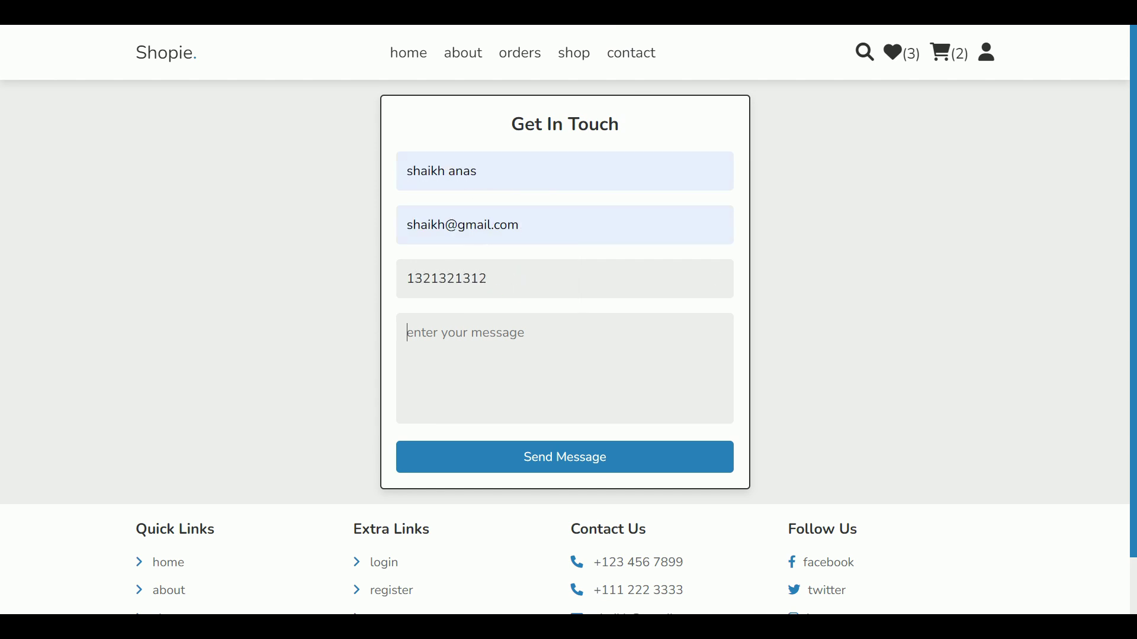
key("BackSpace")
key("BackSpace")
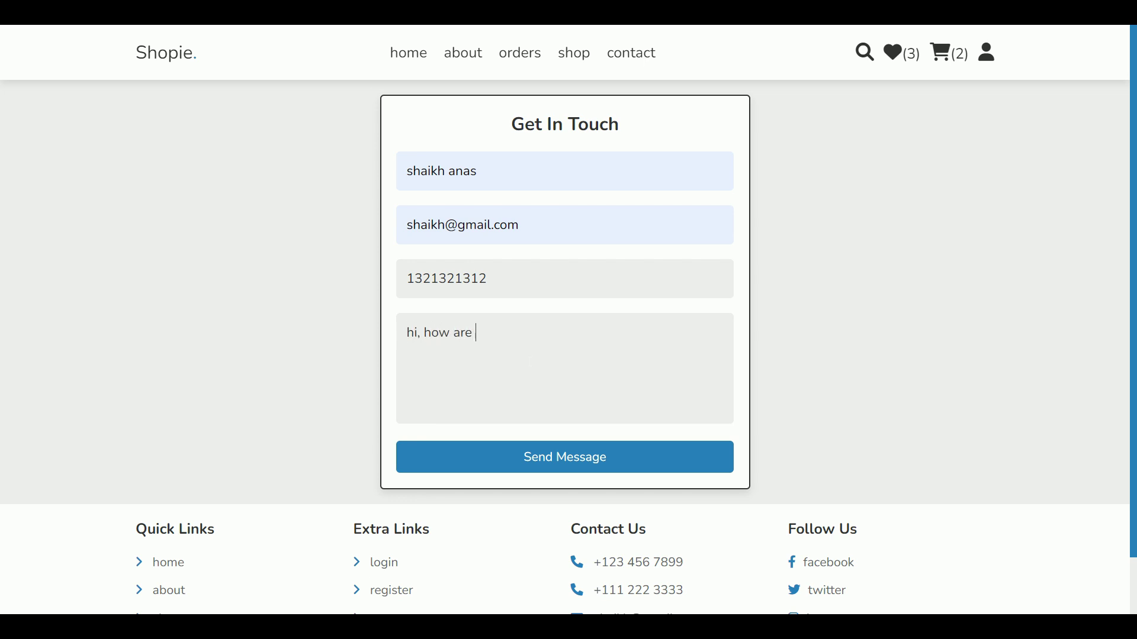
Step: Send the message 'hi, how are you?' and dismiss the success notice
left_click(623, 456)
left_click_drag(126, 53, 318, 53)
left_click(464, 90)
left_click(988, 49)
scroll(1073, 272, "down", 2)
scroll(1073, 271, "up", 2)
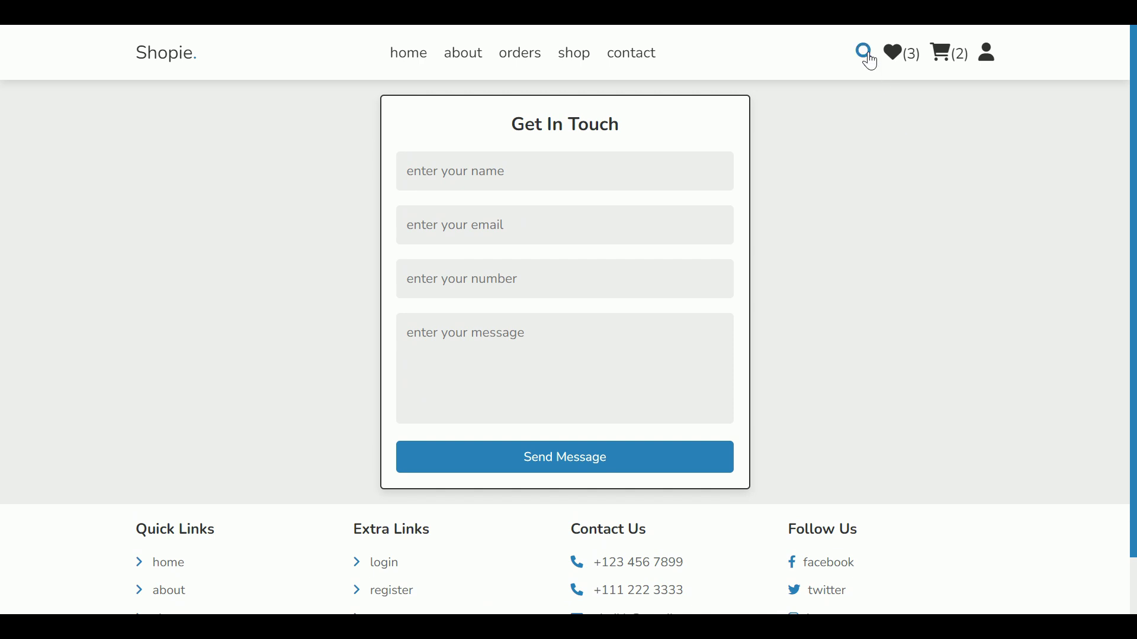
Step: Search for smartphone and view its front, back and blue back images in quick view
left_click(866, 53)
left_click(680, 118)
left_click(273, 194)
left_click(974, 115)
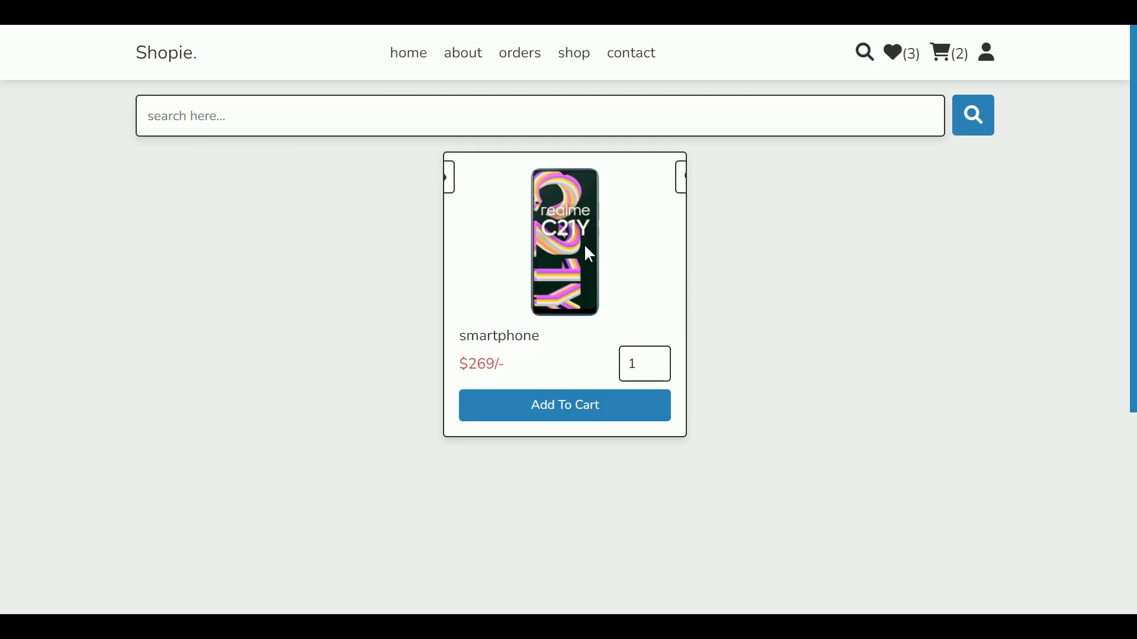
left_click(467, 177)
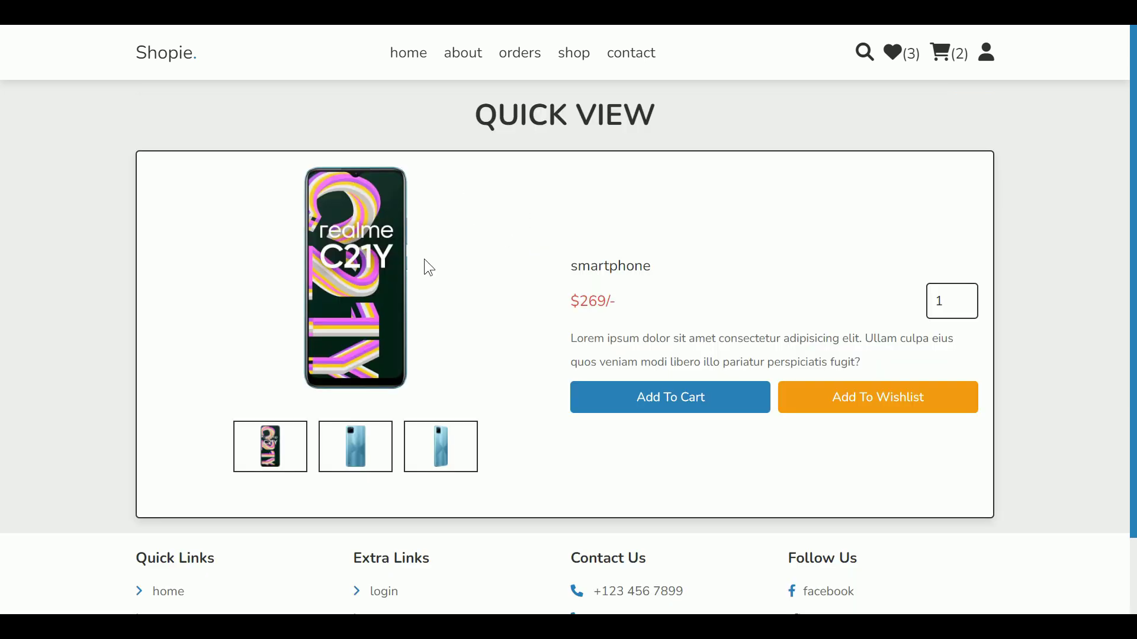
left_click(360, 449)
left_click(300, 453)
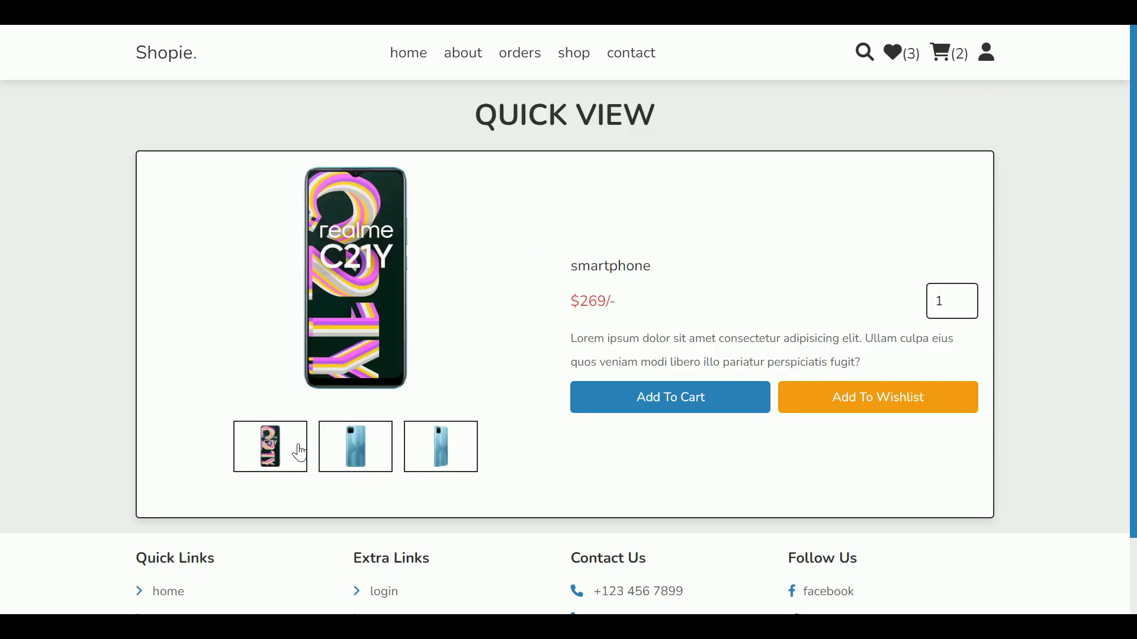
left_click(388, 453)
Step: Search for laptop, add it to the cart, and open the wishlist
left_click(864, 53)
left_click(742, 131)
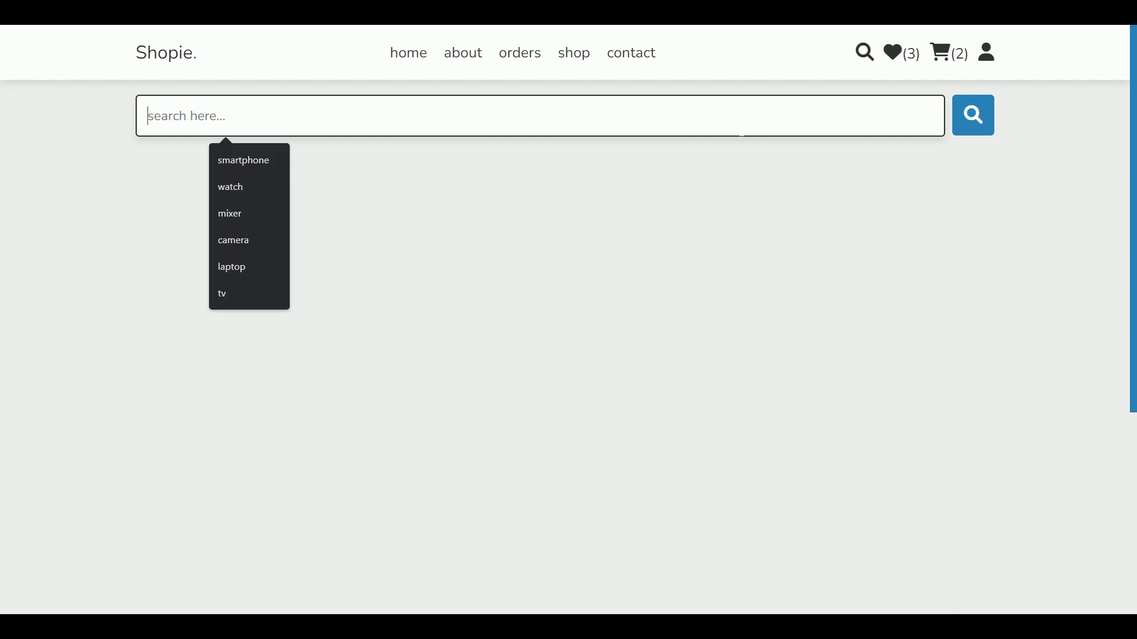
left_click(259, 269)
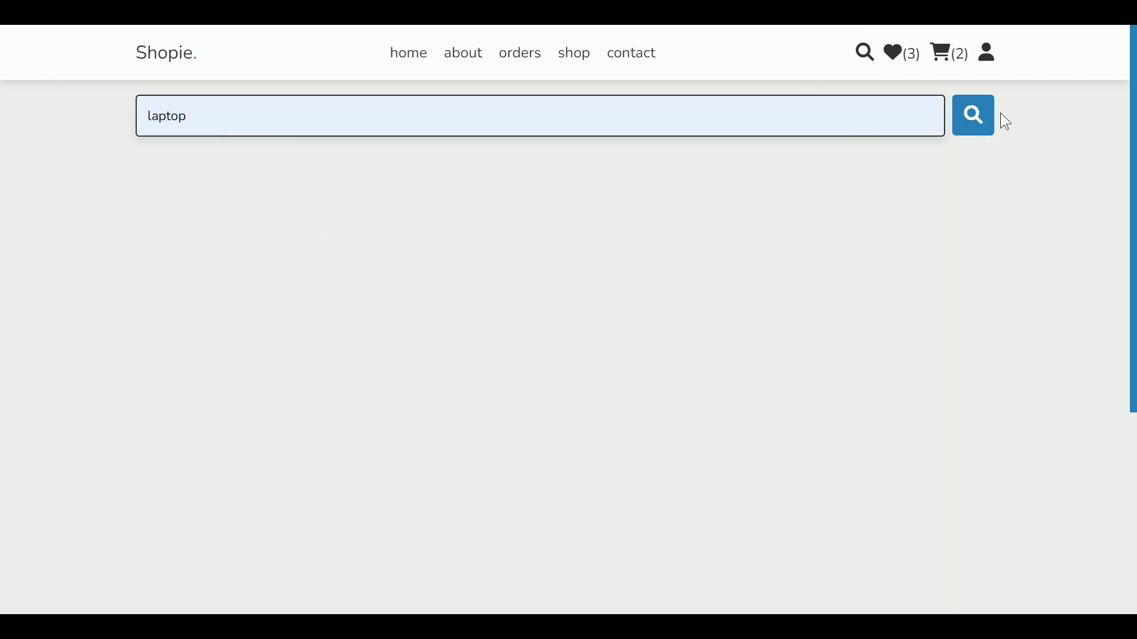
left_click(987, 125)
mouse_move(613, 228)
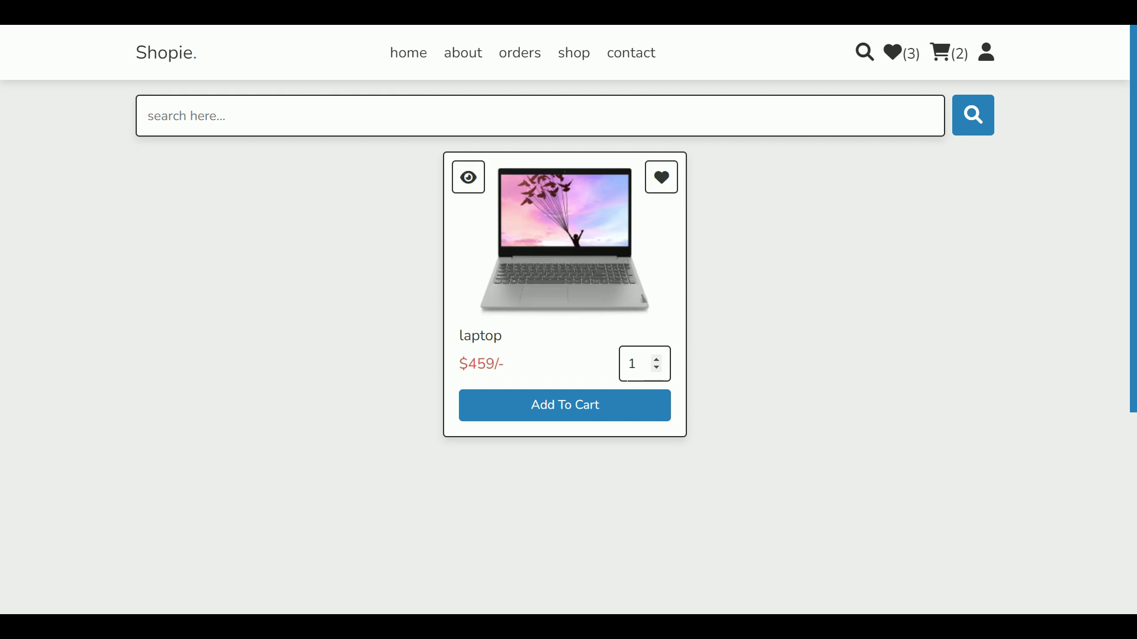
left_click(652, 406)
left_click_drag(121, 64, 248, 40)
left_click(359, 85)
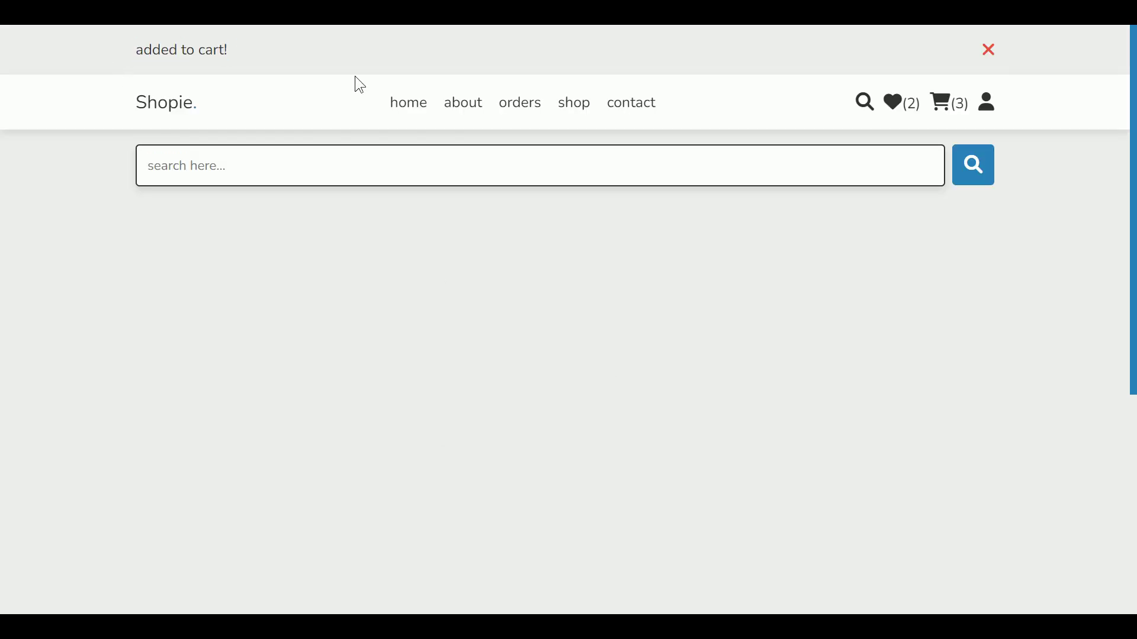
left_click(992, 51)
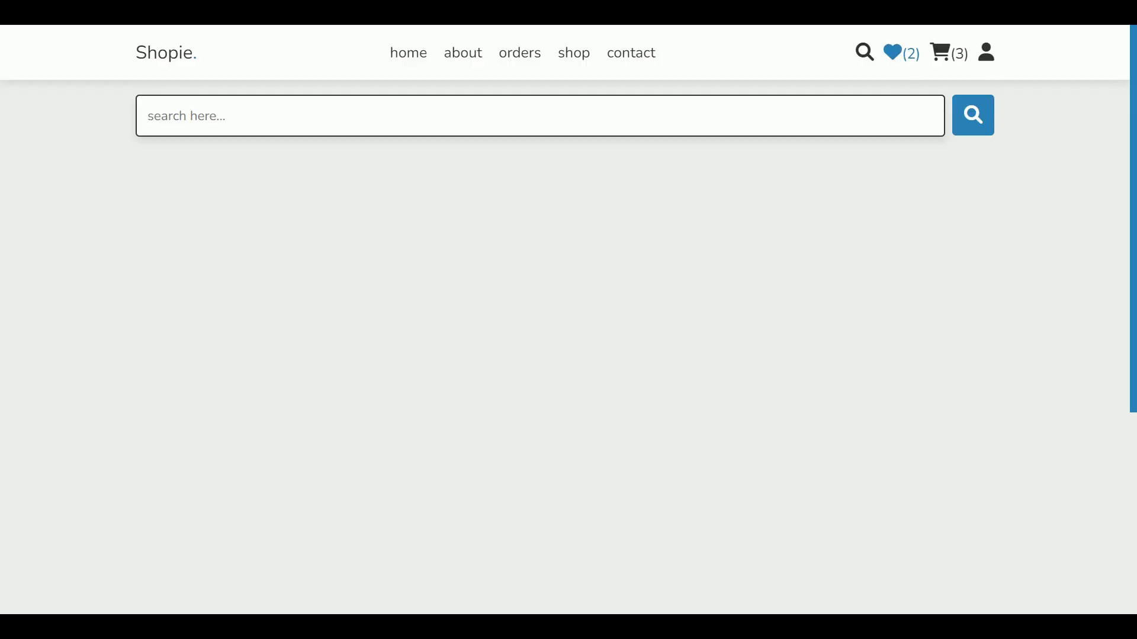
left_click(897, 52)
left_click_drag(446, 114, 682, 116)
Step: Review the wishlist and preview the watch's images in quick view
left_click(504, 241)
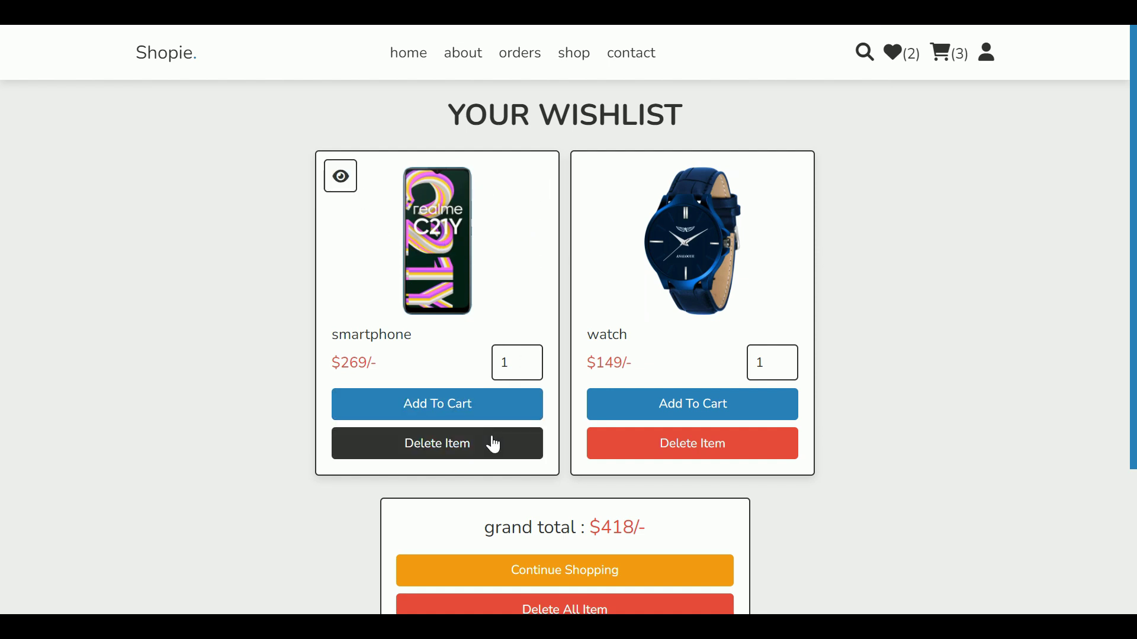
scroll(737, 491, "down", 1)
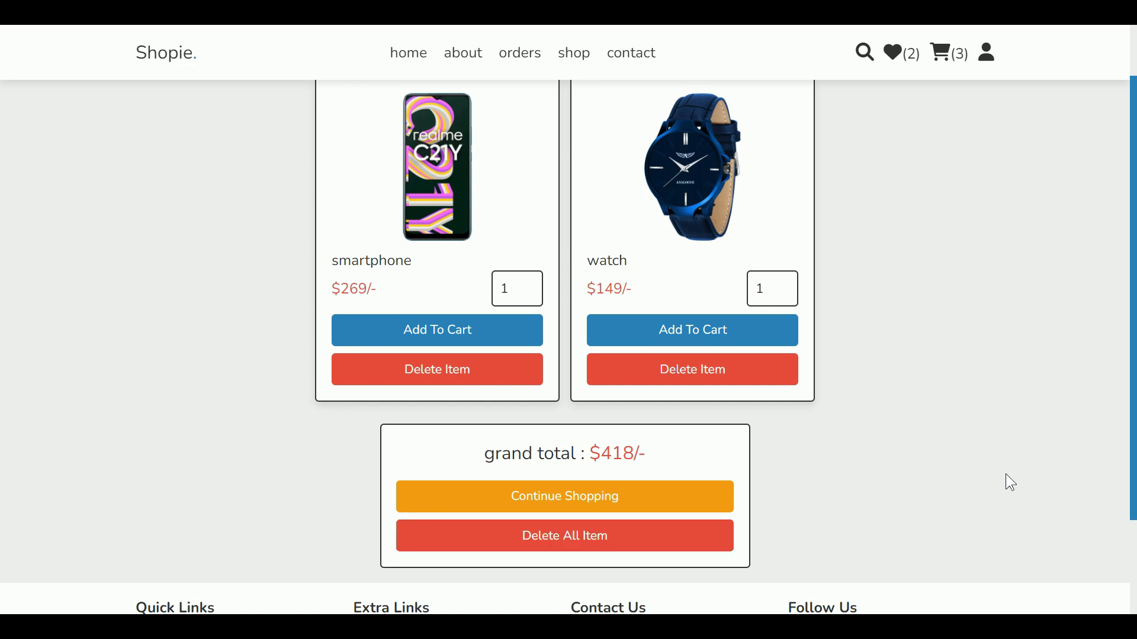
scroll(1090, 483, "down", 3)
scroll(1089, 477, "up", 4)
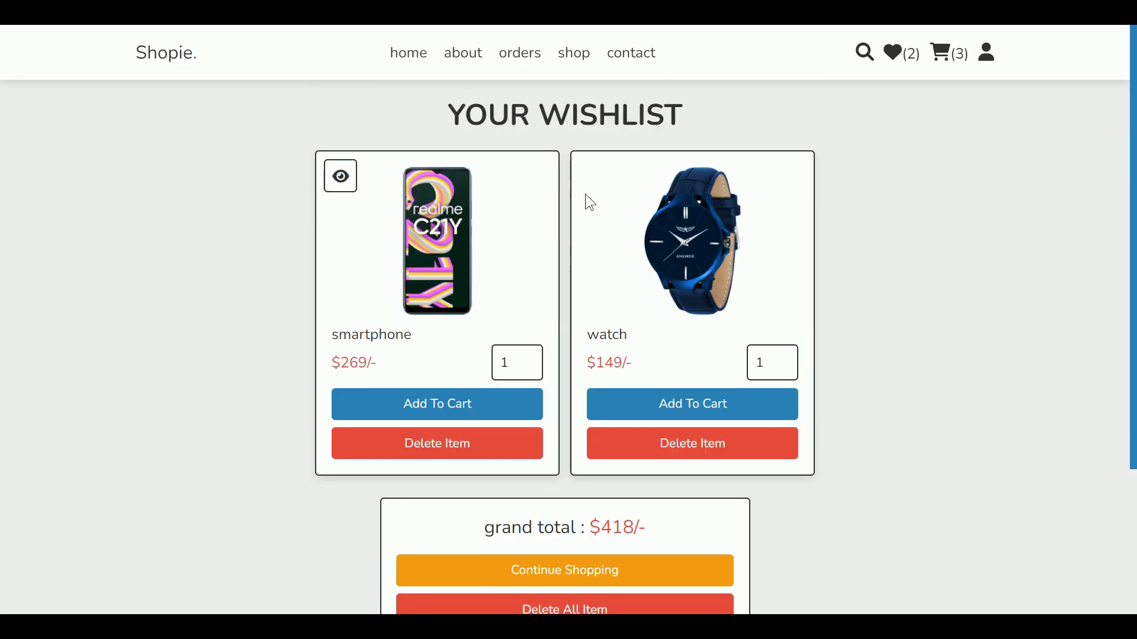
left_click(592, 178)
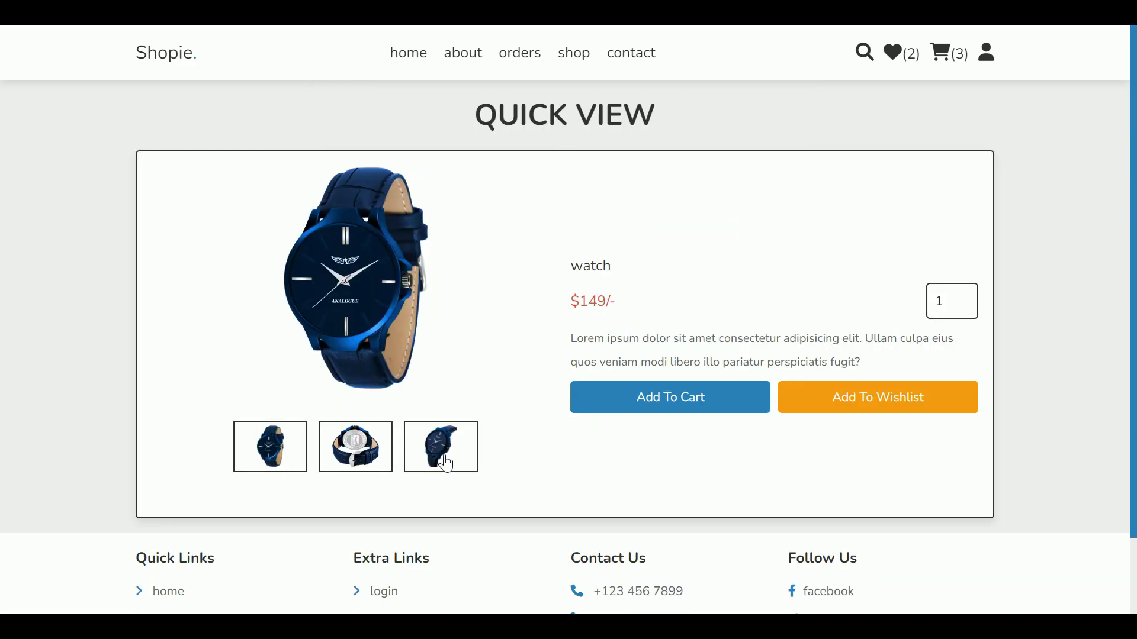
left_click(287, 460)
left_click(903, 58)
Step: Delete the smartphone from the wishlist and confirm the removal
left_click(497, 457)
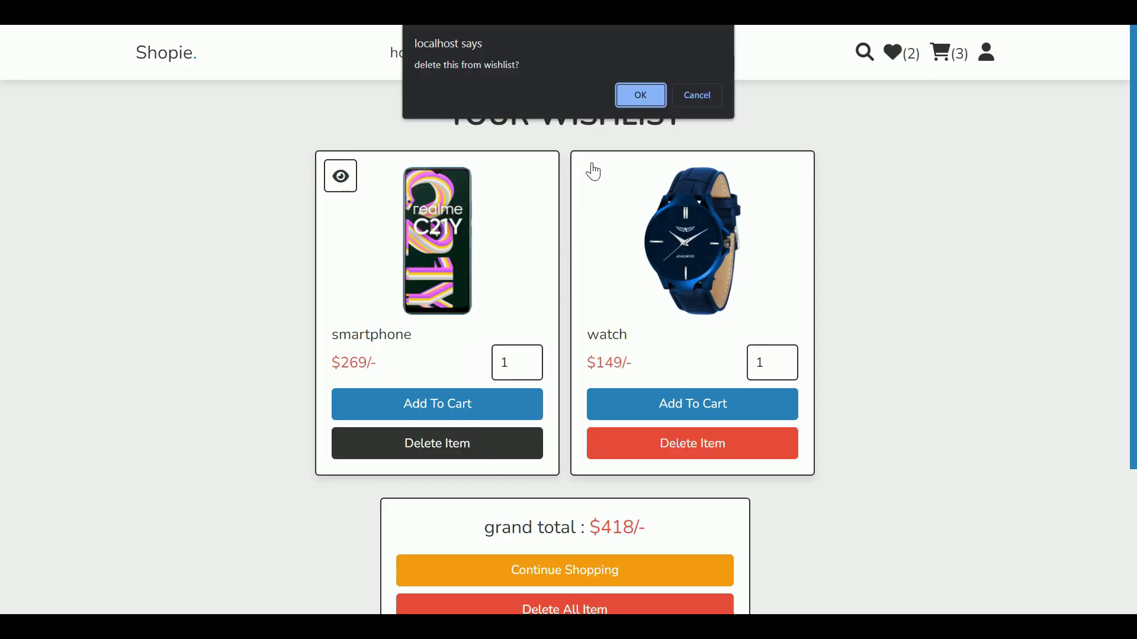
left_click(635, 99)
scroll(769, 349, "down", 1)
scroll(807, 367, "up", 1)
scroll(769, 462, "down", 1)
scroll(668, 383, "up", 1)
scroll(670, 390, "up", 1)
Step: Move the watch from the wishlist to the cart, leaving the wishlist empty at $0, and open the cart
left_click(645, 391)
left_click_drag(473, 221, 616, 220)
left_click(874, 132)
left_click(991, 58)
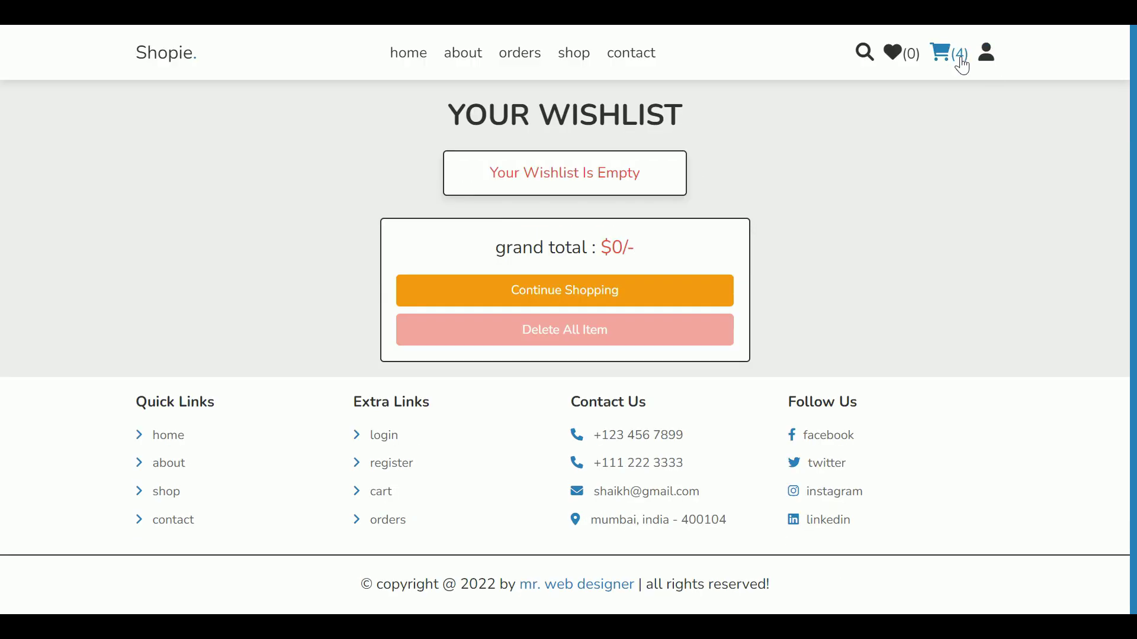
left_click(959, 58)
Step: Preview the laptop's three product images in quick view from the cart
scroll(863, 198, "down", 3)
scroll(858, 176, "up", 3)
scroll(868, 244, "down", 3)
scroll(451, 397, "up", 3)
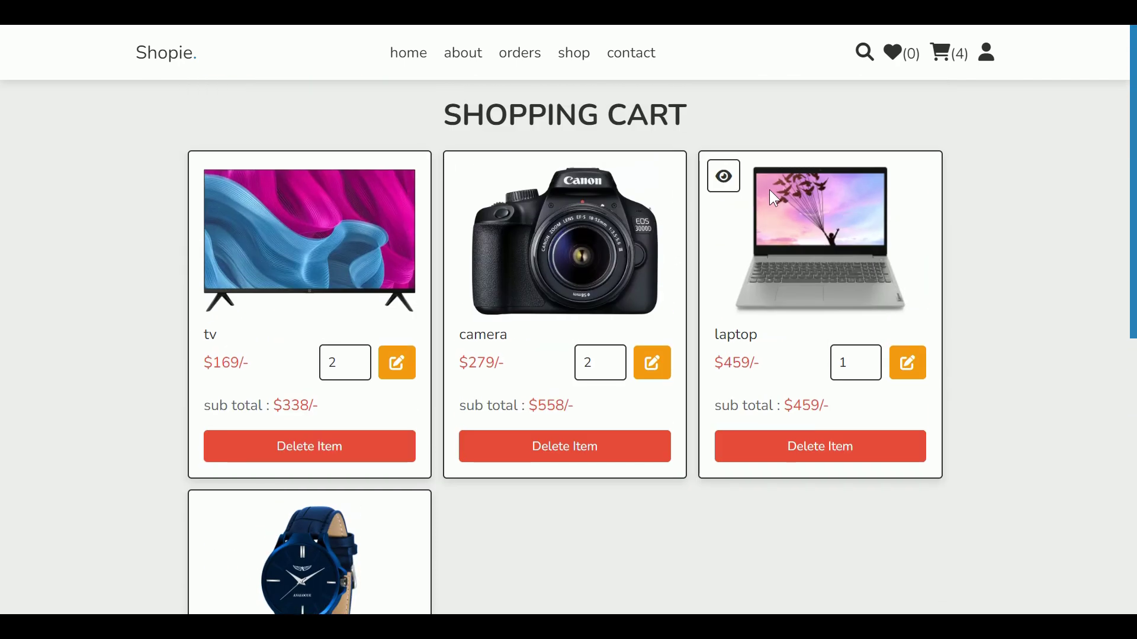
left_click(723, 176)
left_click(431, 447)
left_click(355, 459)
left_click(271, 460)
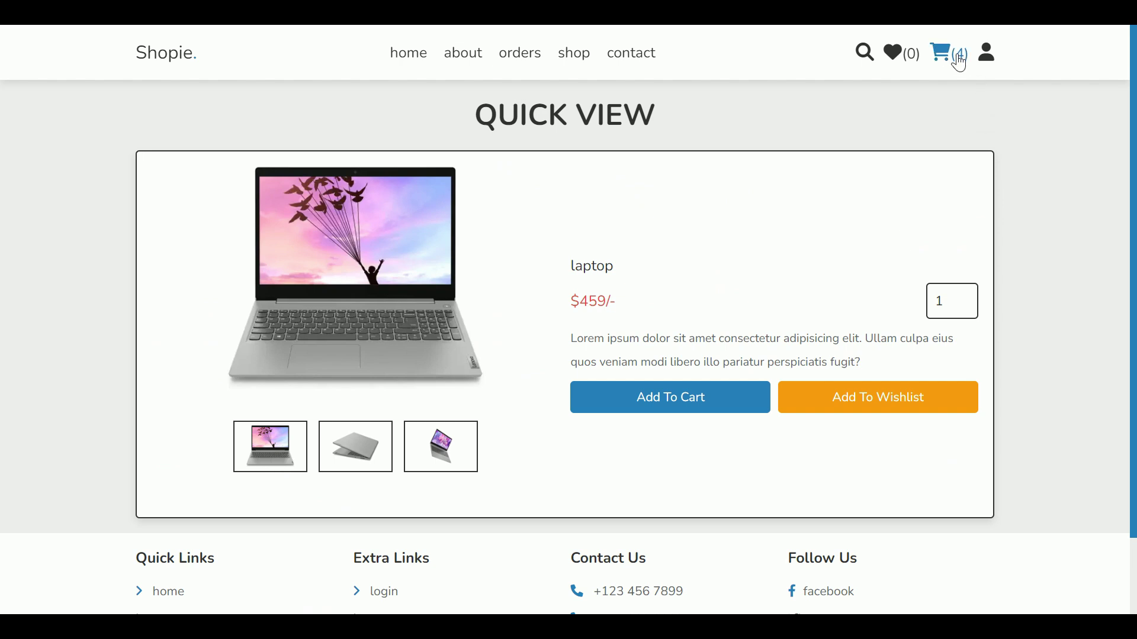
left_click(960, 59)
Step: Delete the tv from the cart and confirm
scroll(815, 214, "down", 1)
scroll(592, 355, "up", 1)
left_click(363, 457)
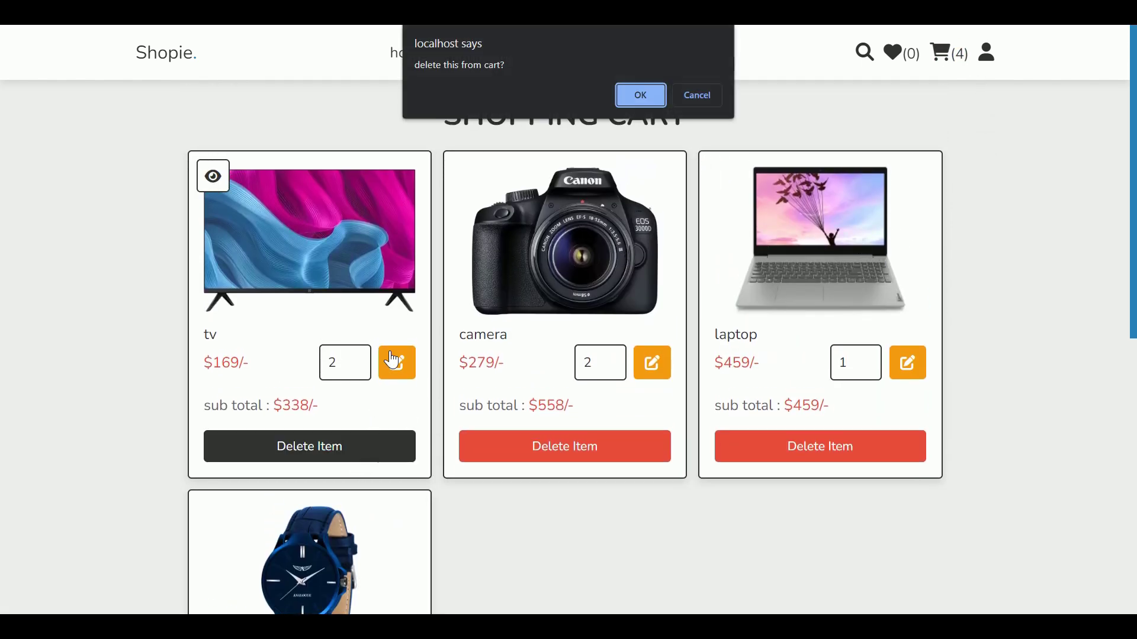
left_click(637, 94)
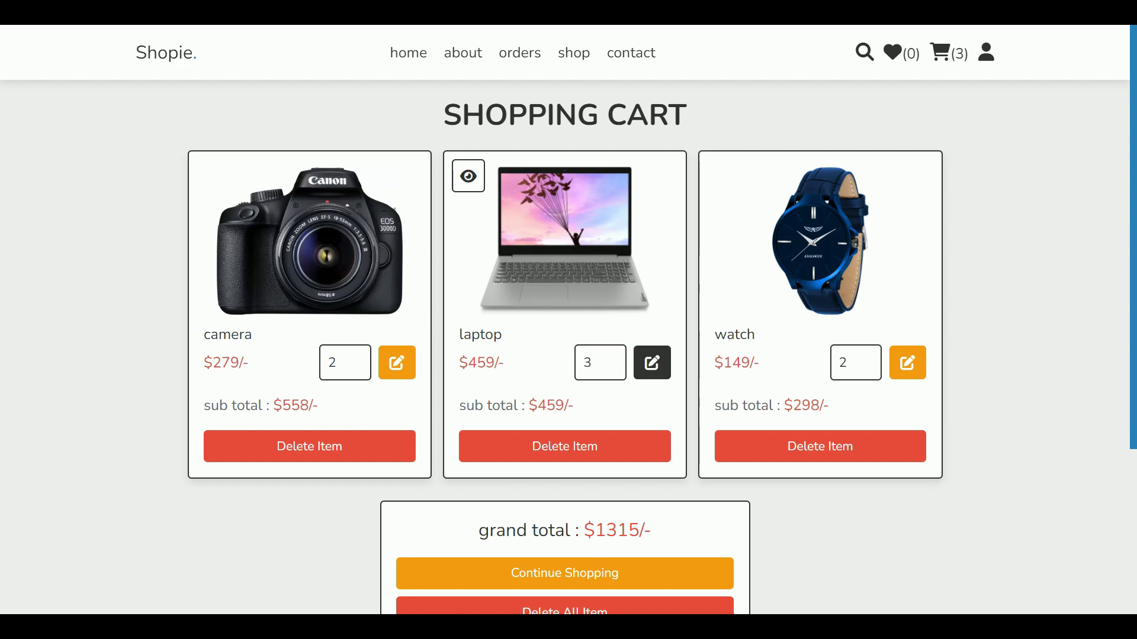
Step: Update the laptop quantity to 3 and check its price and subtotal, giving a $2233 grand total
left_click(653, 363)
left_click_drag(135, 50, 278, 50)
left_click(994, 127)
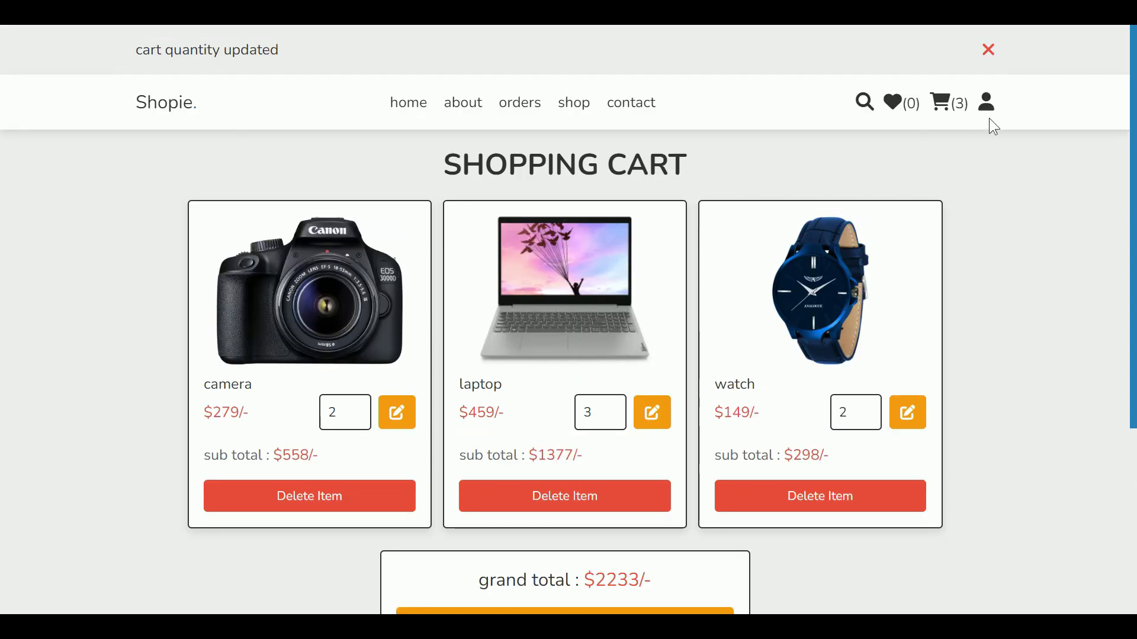
left_click(993, 51)
left_click_drag(507, 365, 470, 363)
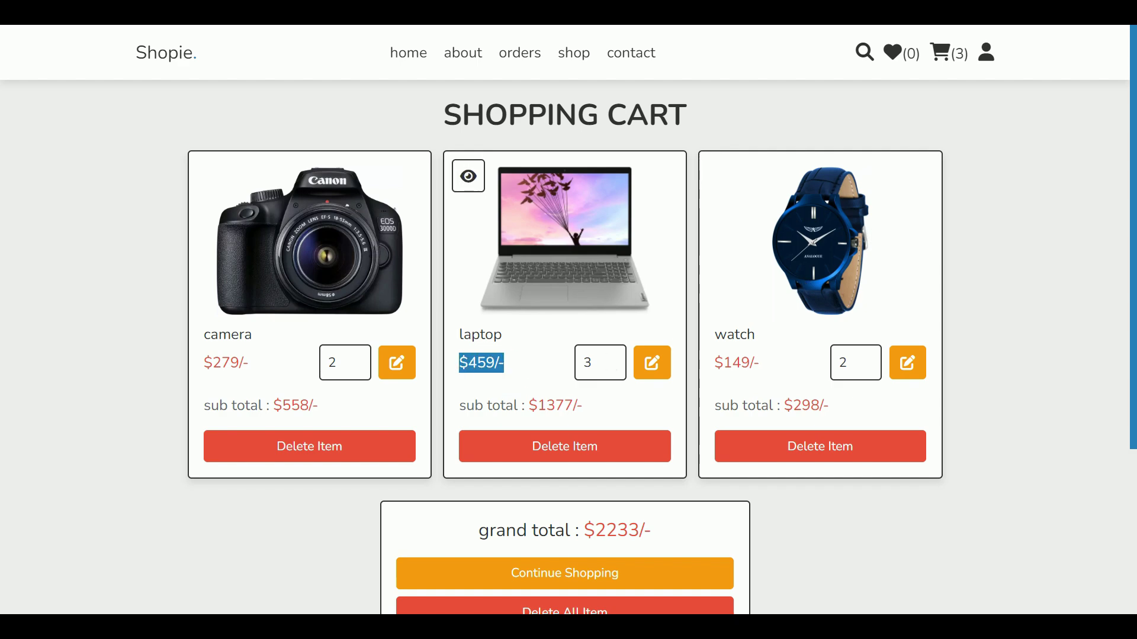
left_click_drag(583, 406, 537, 407)
double_click(588, 363)
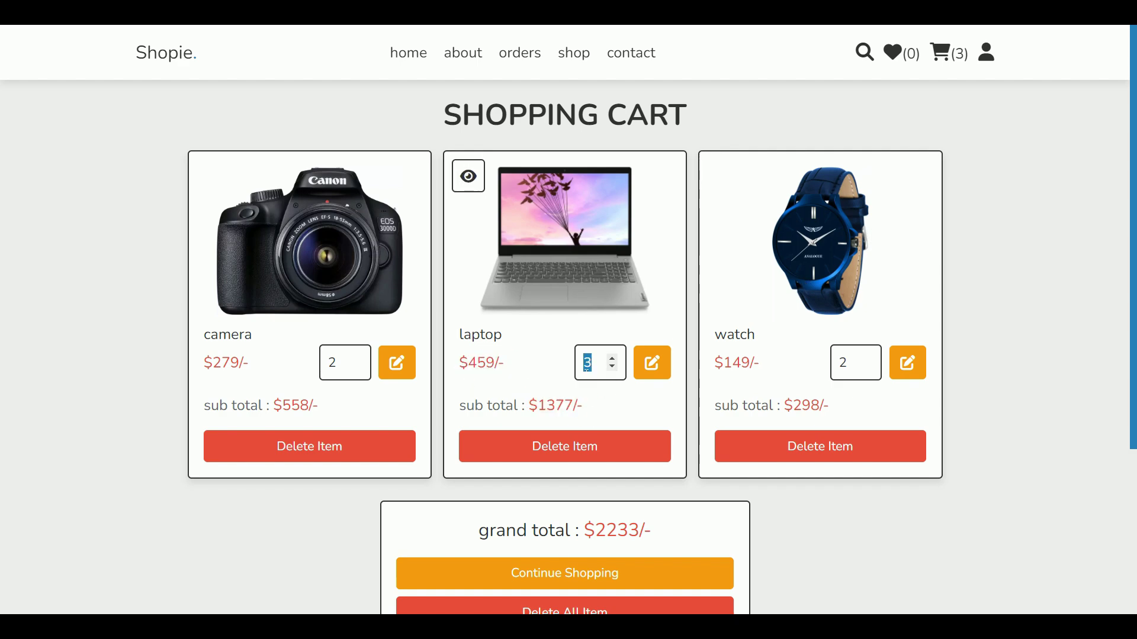
scroll(906, 461, "down", 3)
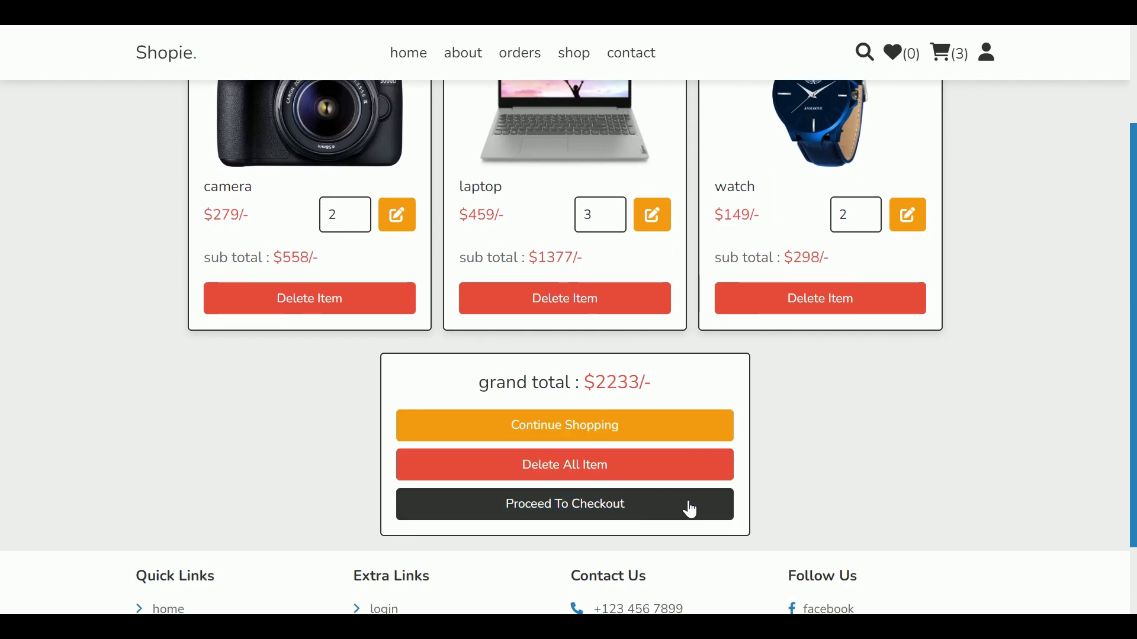
Step: Go to checkout and review the item totals in the order summary
left_click(687, 509)
left_click_drag(341, 201, 639, 204)
left_click_drag(715, 202, 842, 197)
left_click_drag(652, 251, 583, 251)
scroll(521, 270, "down", 4)
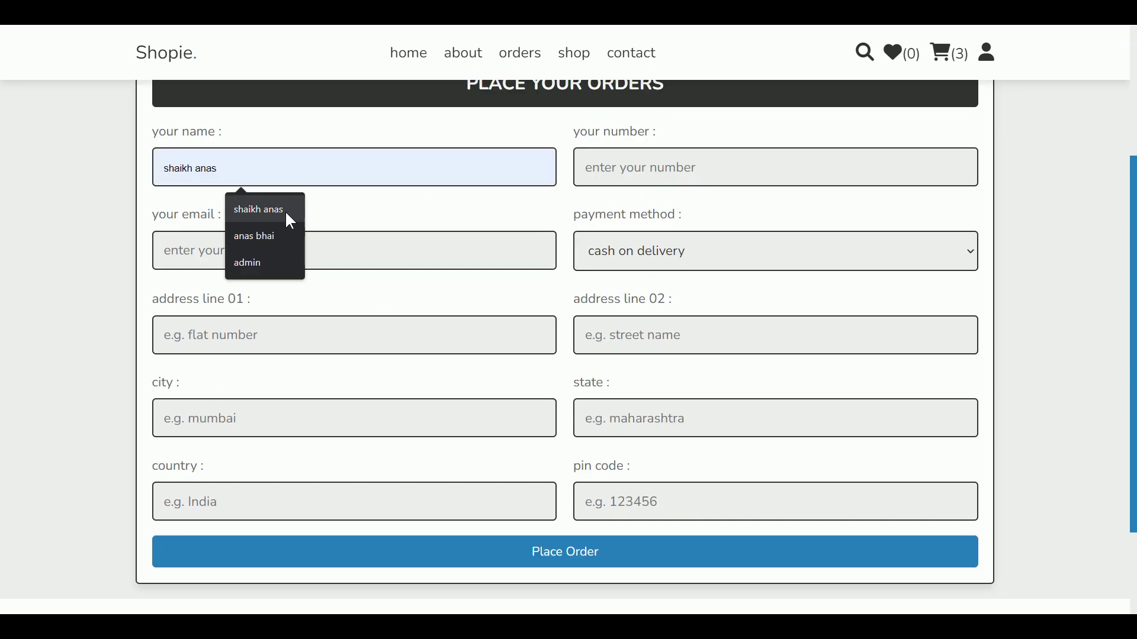
Step: Fill in the name, phone number and e-mail, keeping cash on delivery as payment
left_click(292, 215)
left_click(634, 177)
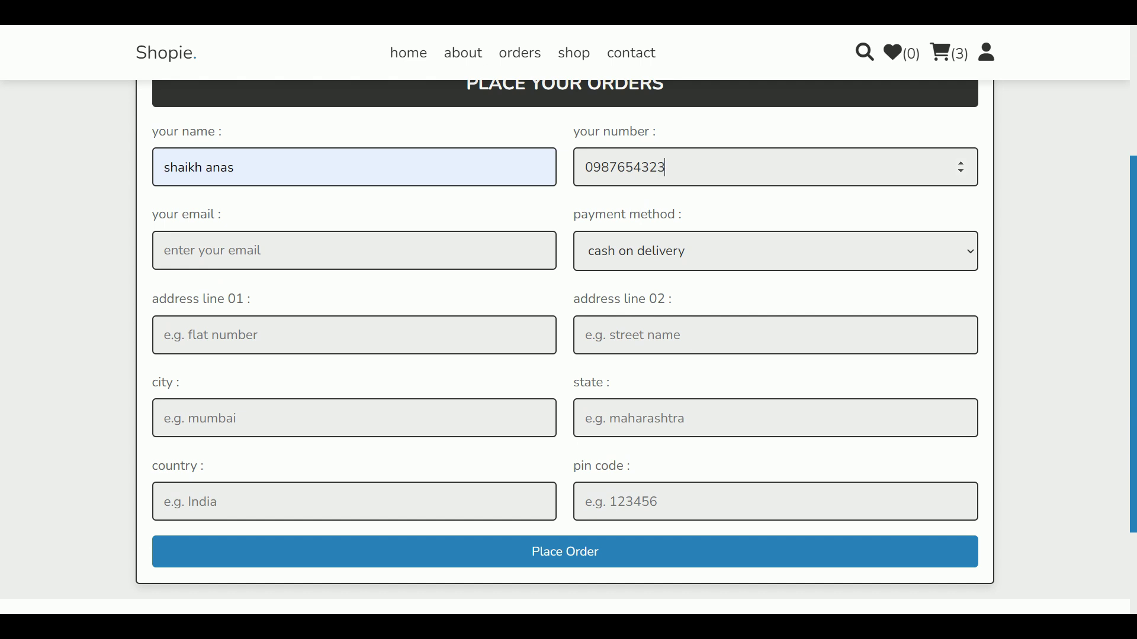
left_click(240, 254)
left_click(312, 296)
left_click(645, 266)
left_click(645, 279)
Step: Fill both address lines, city, state, country and pin code, mostly from saved suggestions
key("Tab")
left_click(322, 381)
key("Tab")
left_click(665, 384)
key("Tab")
left_click(276, 465)
key("Tab")
left_click(654, 465)
key("Tab")
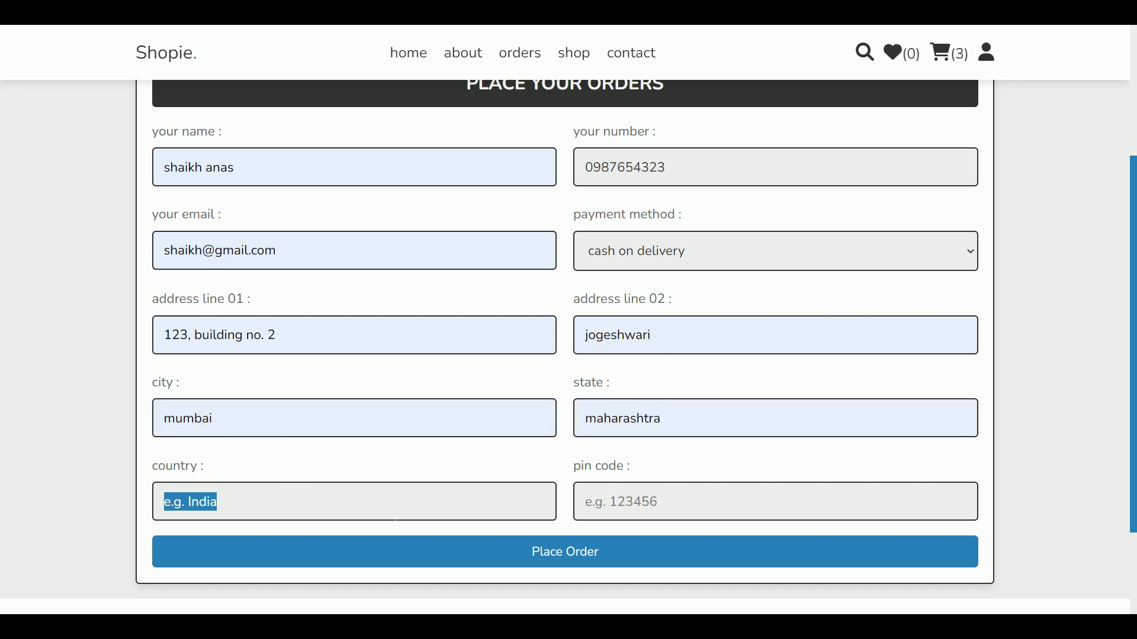
left_click(259, 543)
key("Tab")
type("6")
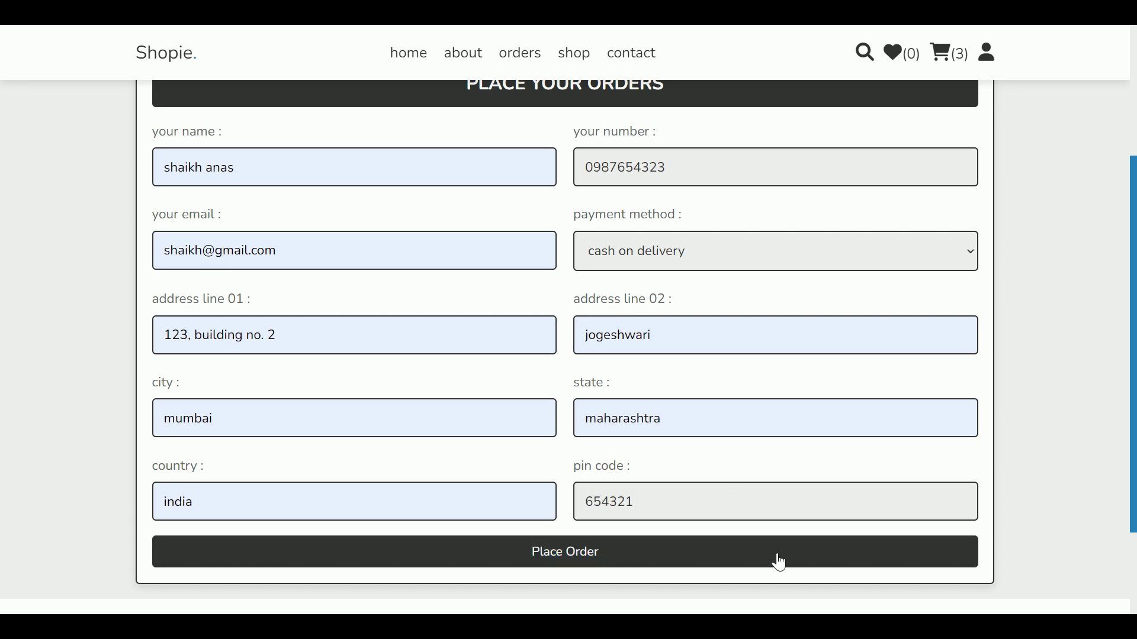
Step: Place the order, check the success message and empty cart, then dismiss the banner
left_click(779, 563)
left_click_drag(96, 48, 335, 31)
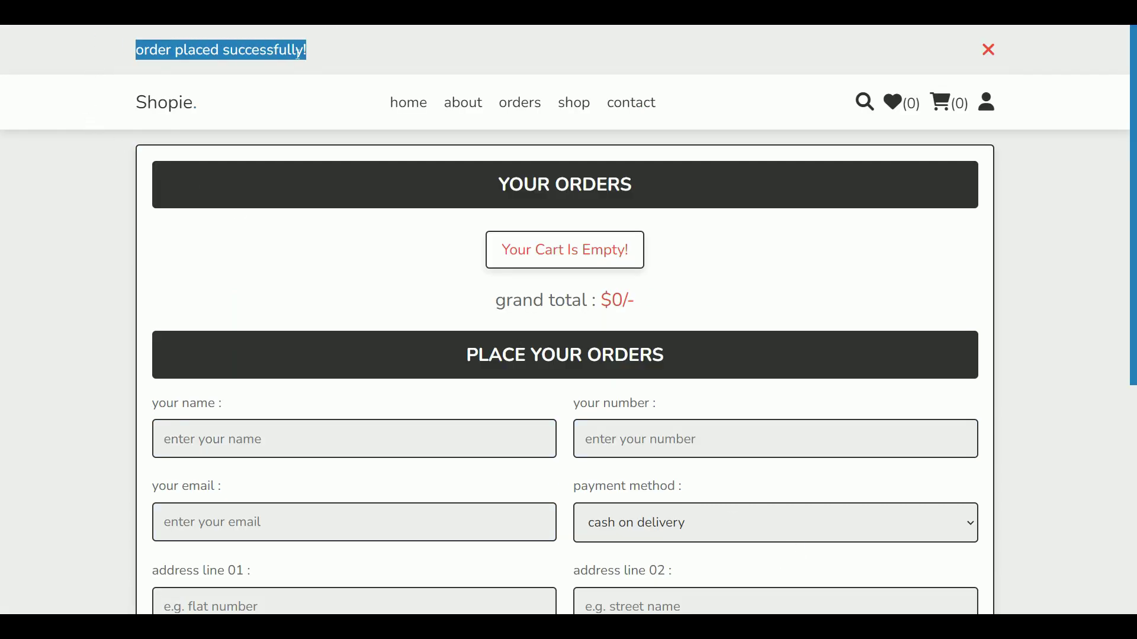
left_click(353, 118)
triple_click(522, 243)
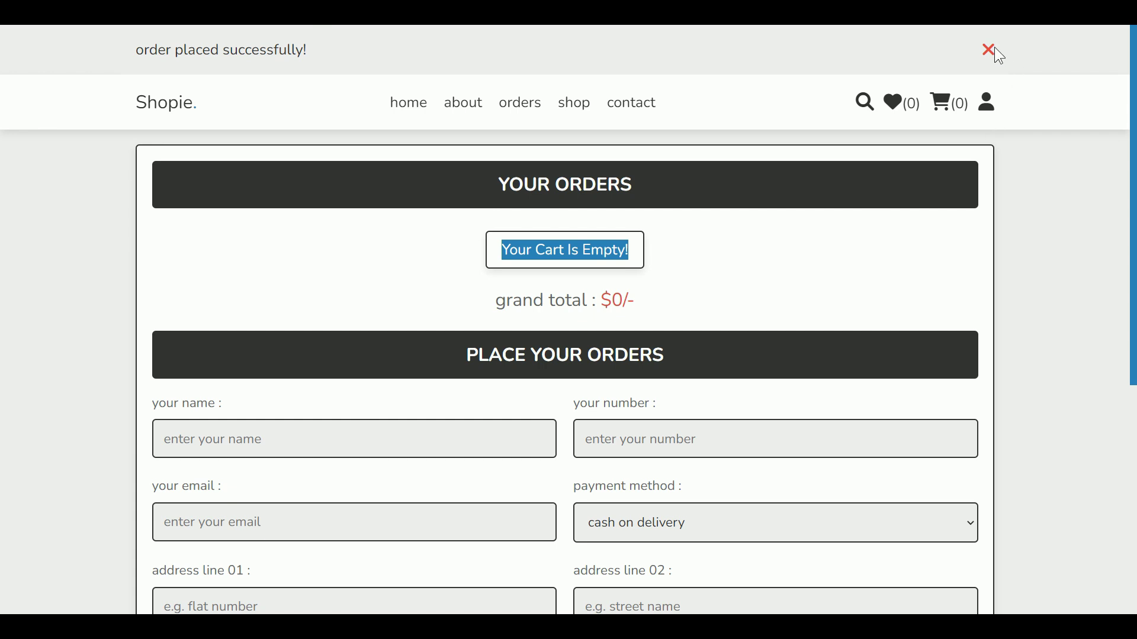
left_click(989, 50)
Step: Review the placed order's date, delivery address, items, total price and payment status
left_click(526, 62)
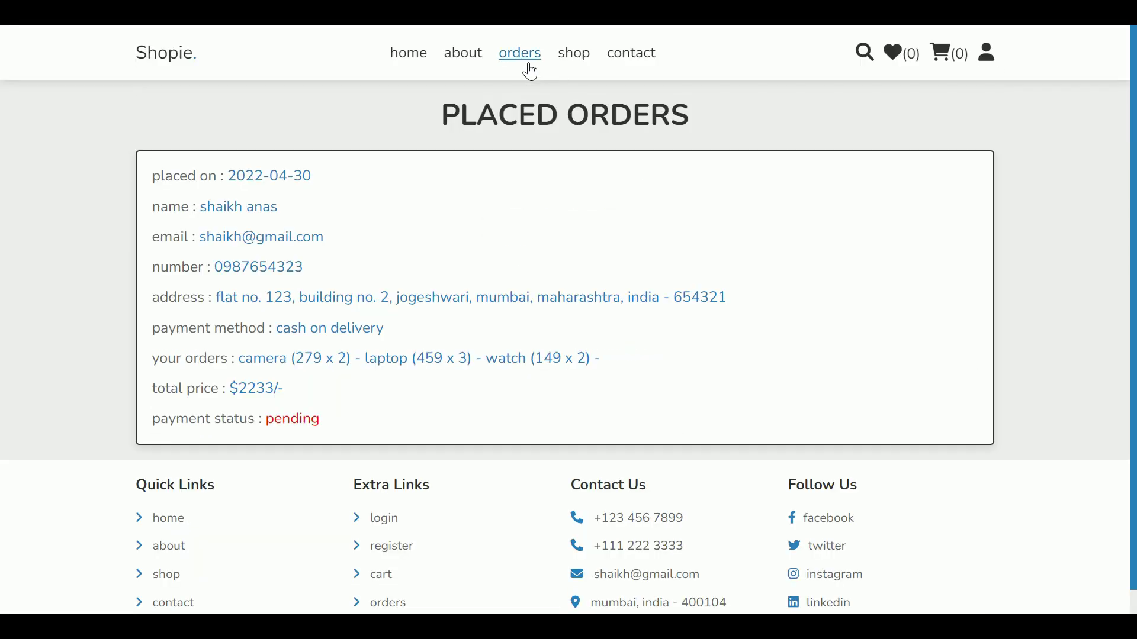
left_click_drag(230, 176, 320, 183)
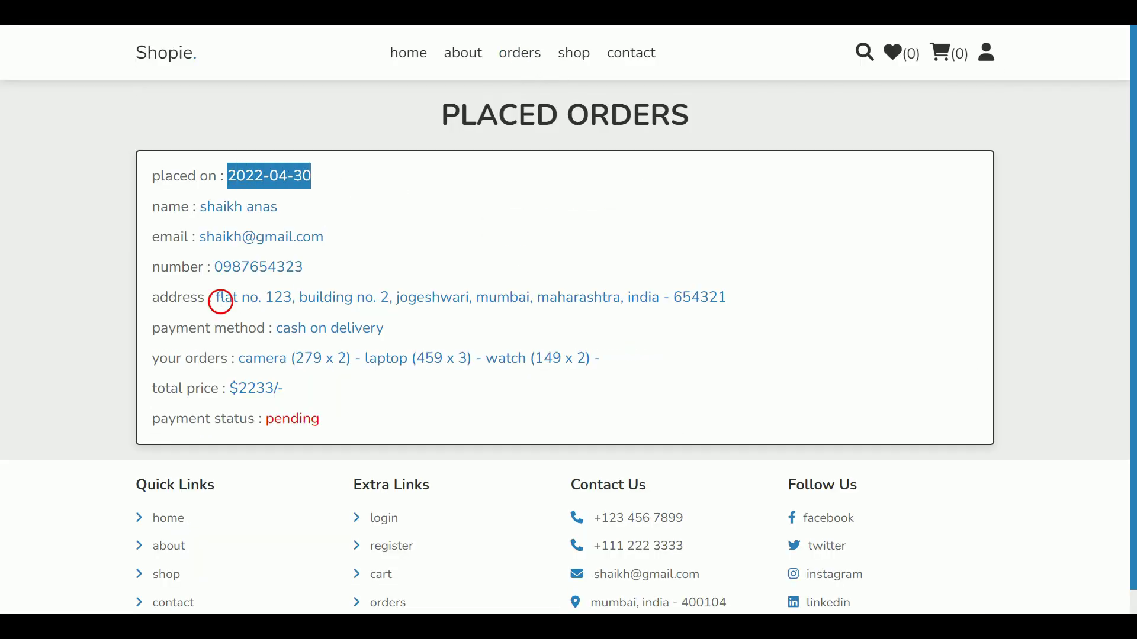
left_click_drag(216, 298, 153, 298)
left_click_drag(751, 293, 216, 298)
left_click_drag(245, 360, 552, 359)
left_click_drag(248, 419, 375, 435)
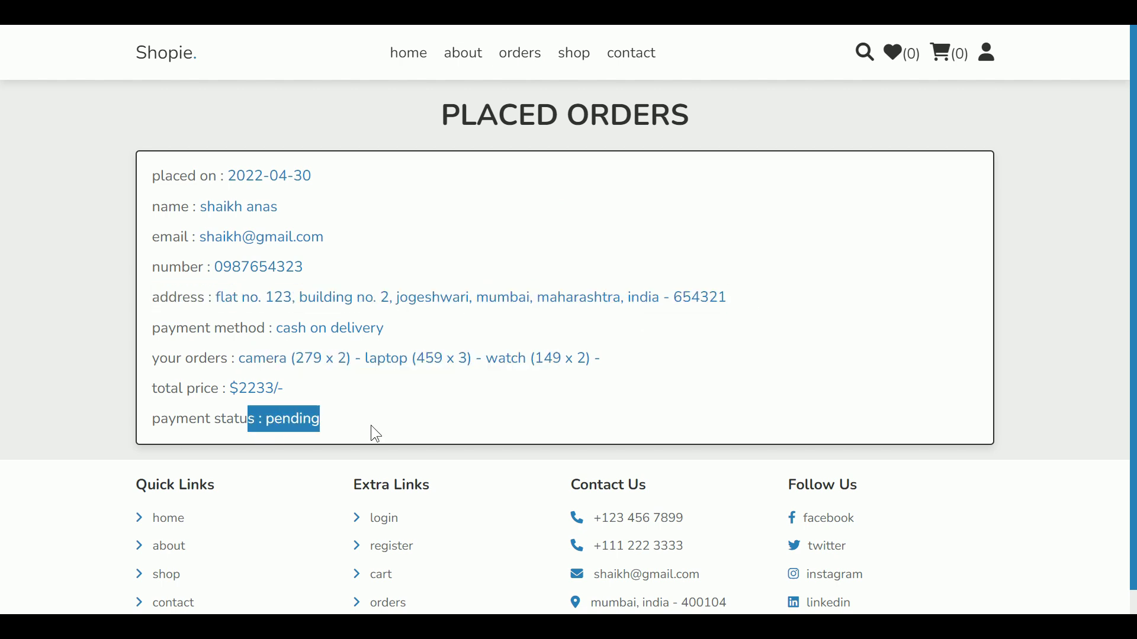
left_click_drag(230, 390, 291, 394)
left_click(252, 401)
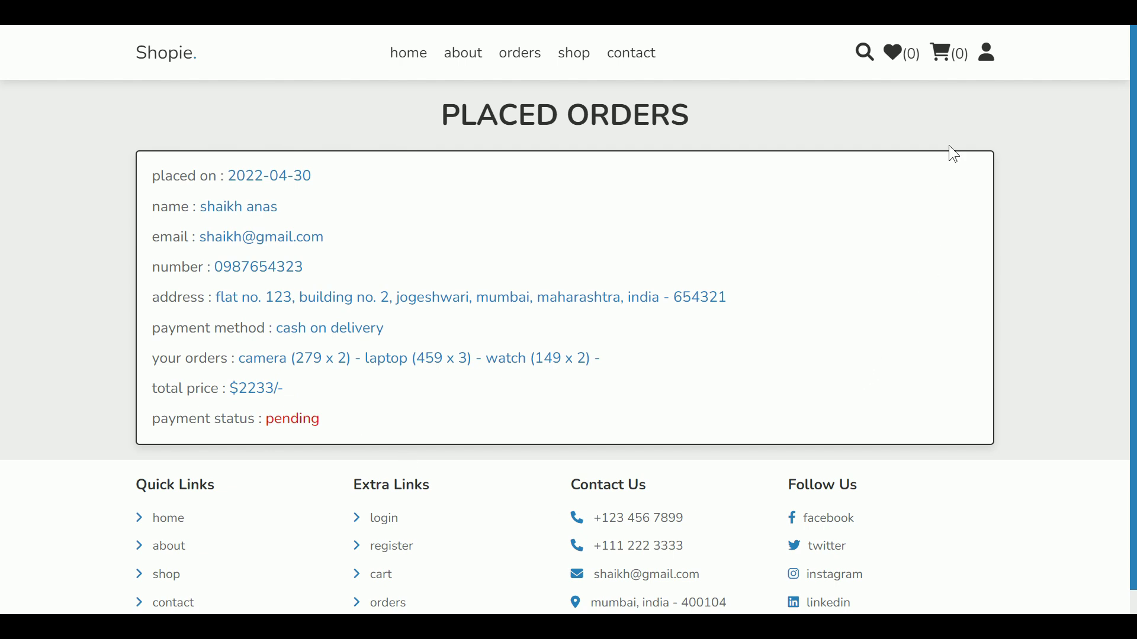
left_click(994, 67)
Step: Replace the profile name with a saved suggestion and submit, which raises the old-password warning
left_click(931, 145)
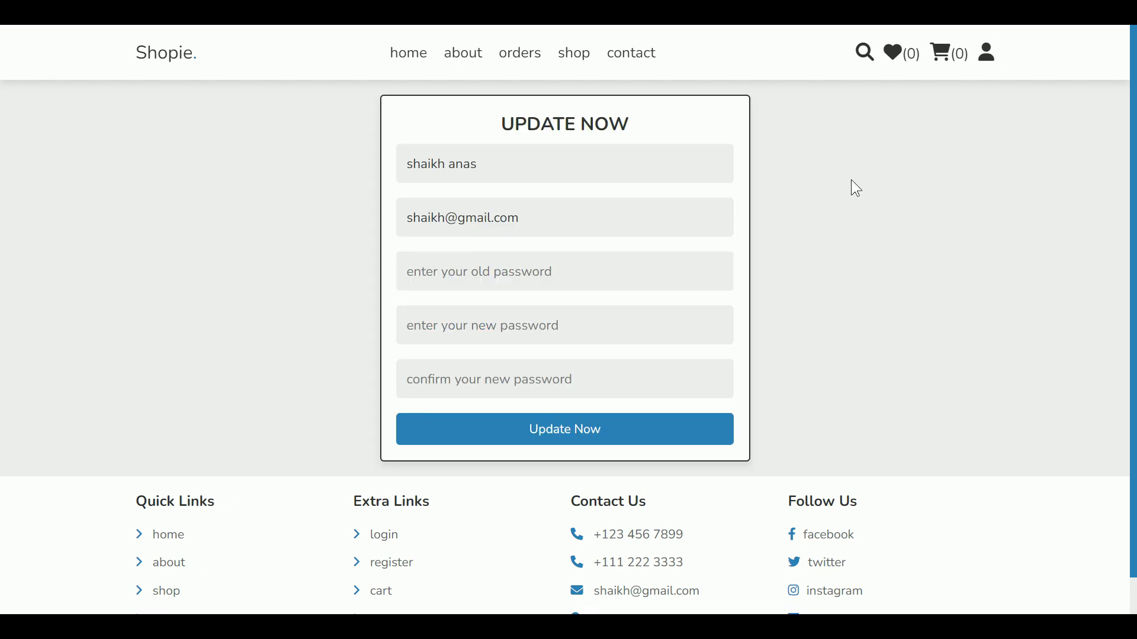
left_click_drag(477, 164, 375, 170)
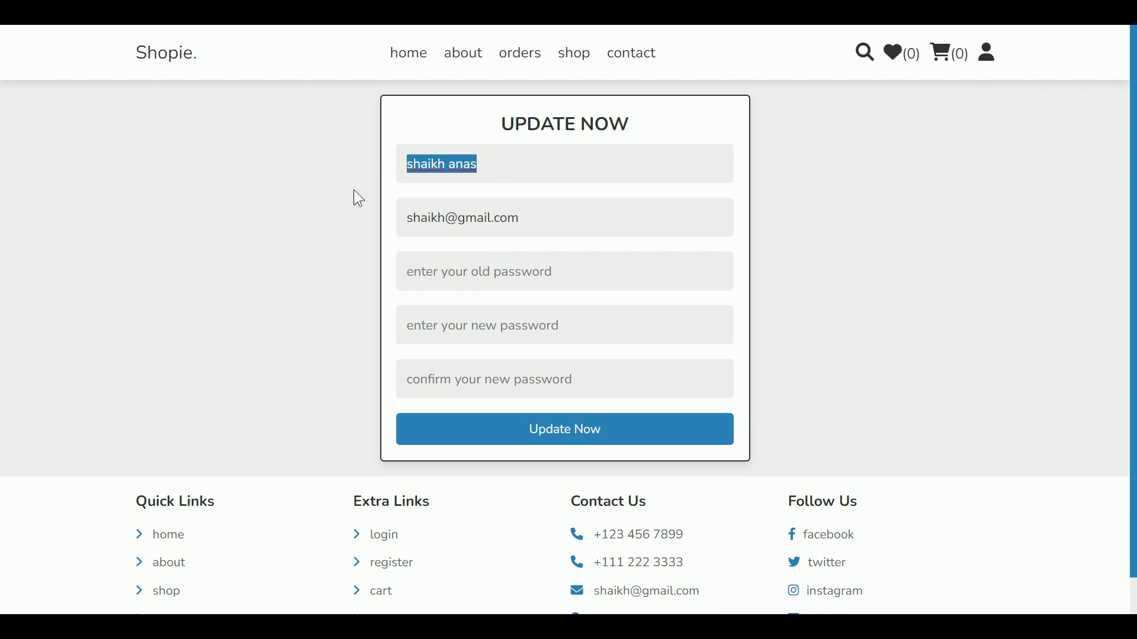
type("raj")
key("BackSpace")
key("BackSpace")
key("BackSpace")
type("anas")
key("Down")
key("Return")
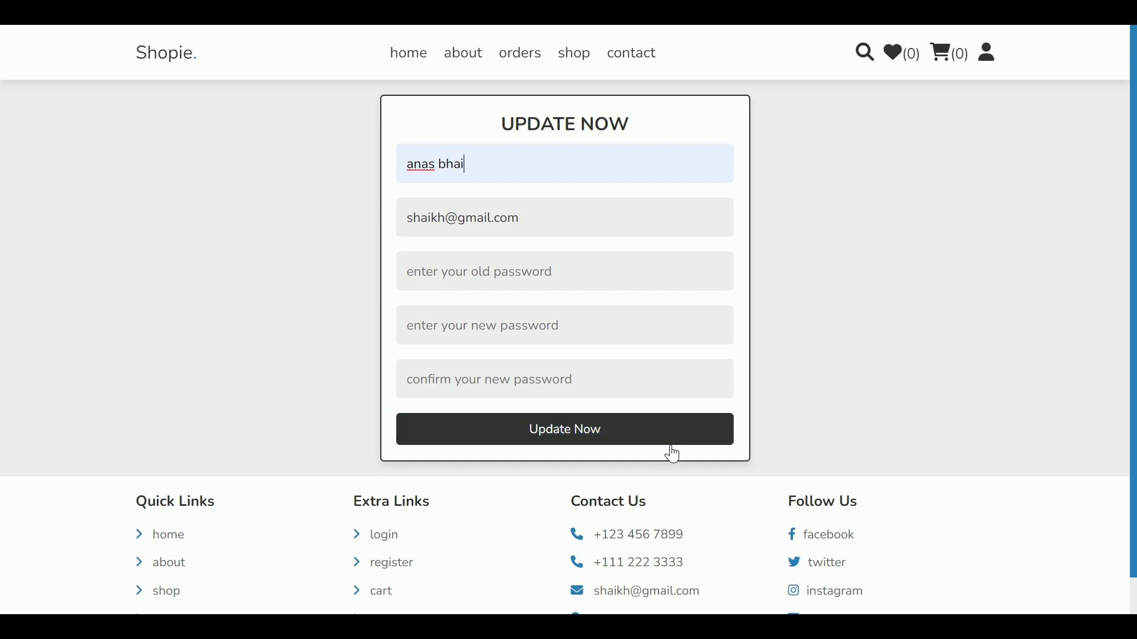
left_click(658, 438)
left_click(994, 110)
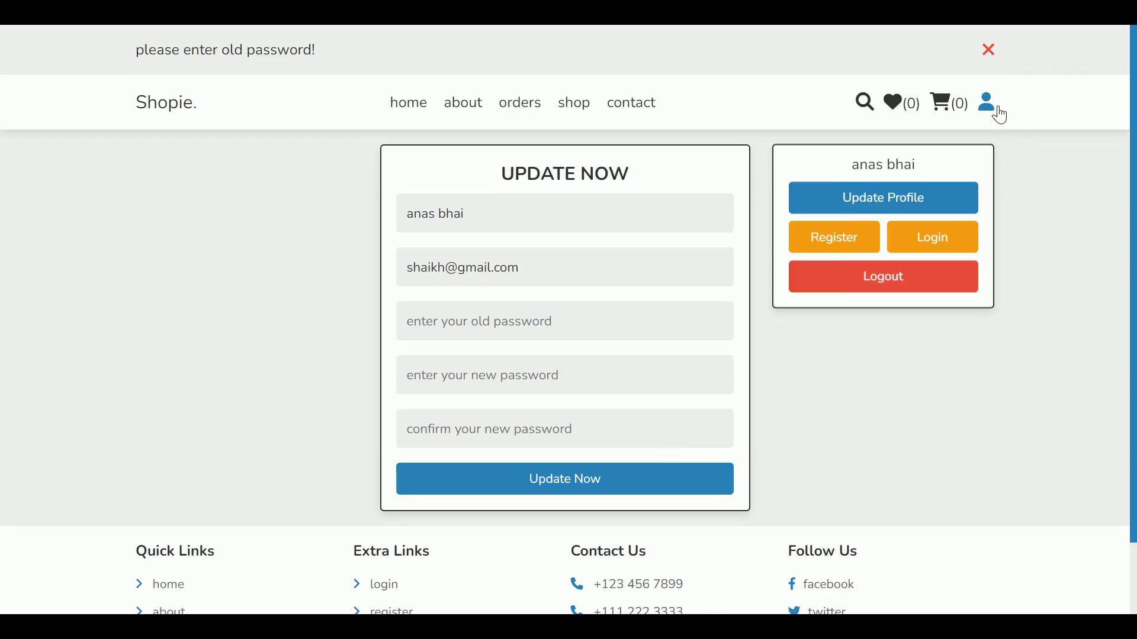
left_click_drag(933, 168, 855, 171)
left_click(989, 51)
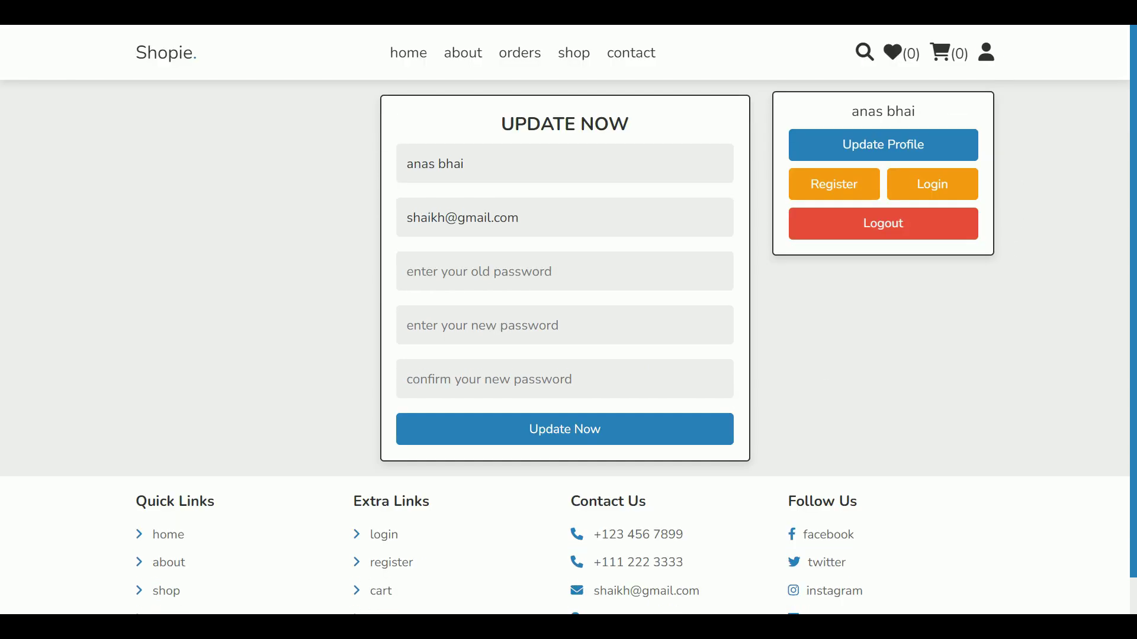
Step: Change the first part of the e-mail, resubmit, dismiss the warning again, and go home
double_click(423, 219)
type("anas")
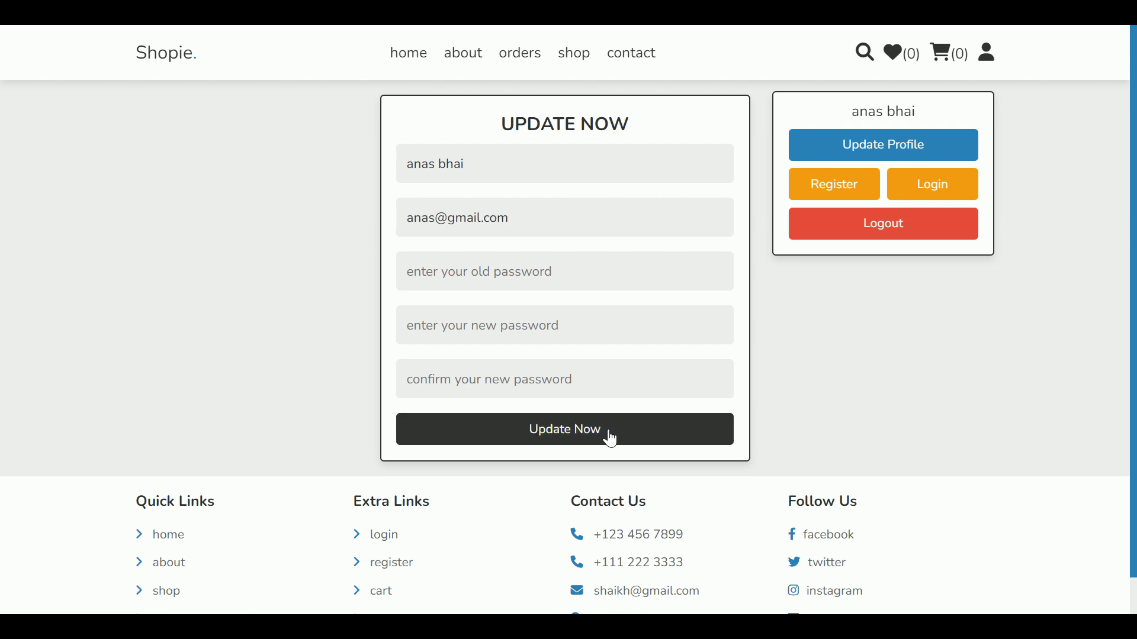
left_click(610, 438)
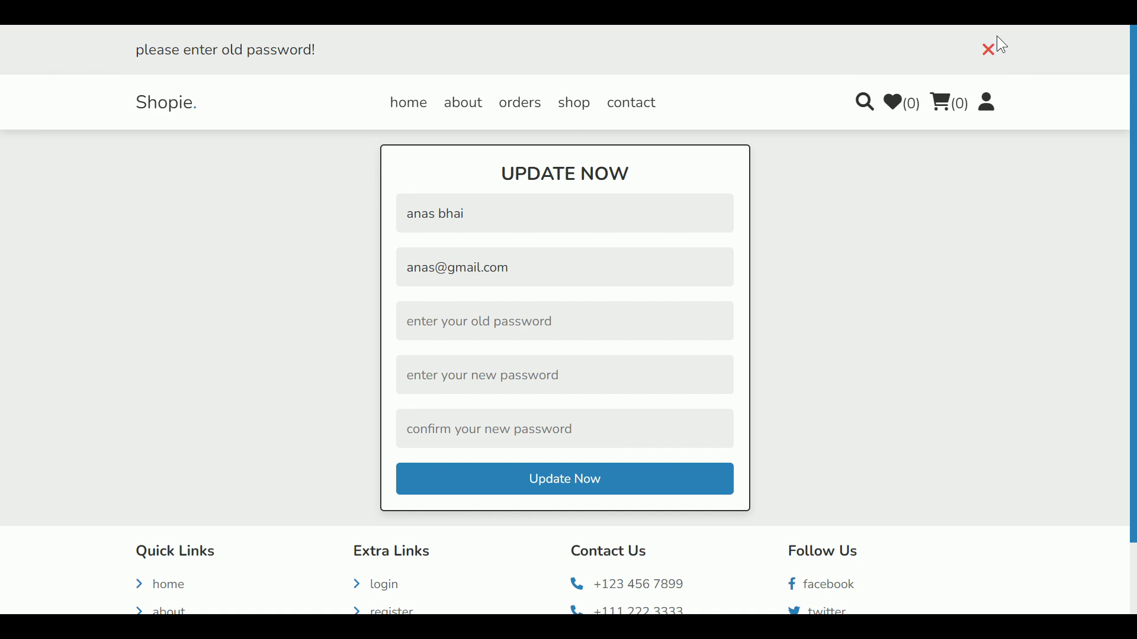
left_click(988, 50)
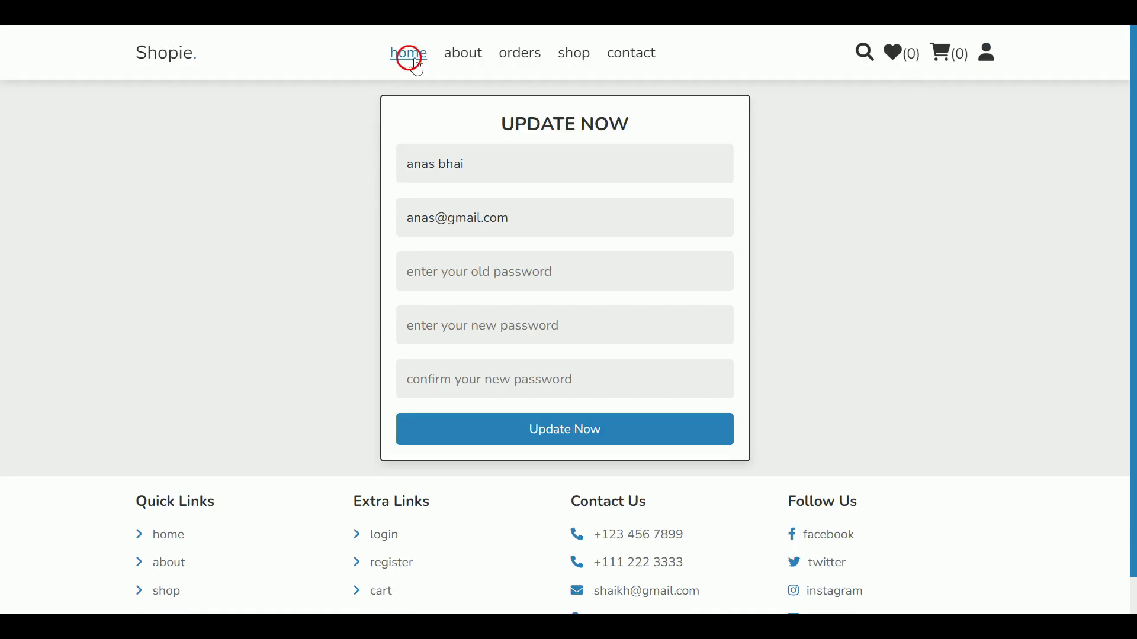
left_click(409, 57)
Step: Turn on the responsive device preview at 894 px and test the collapsed navigation menu
key("ctrl+shift+m")
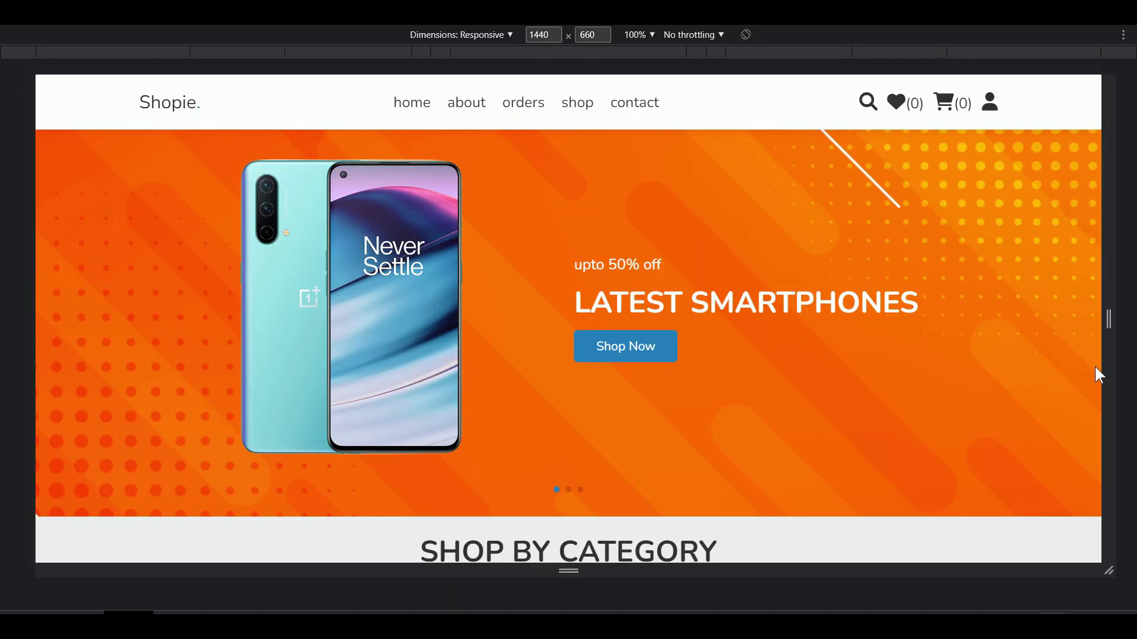
left_click_drag(1111, 347, 854, 333)
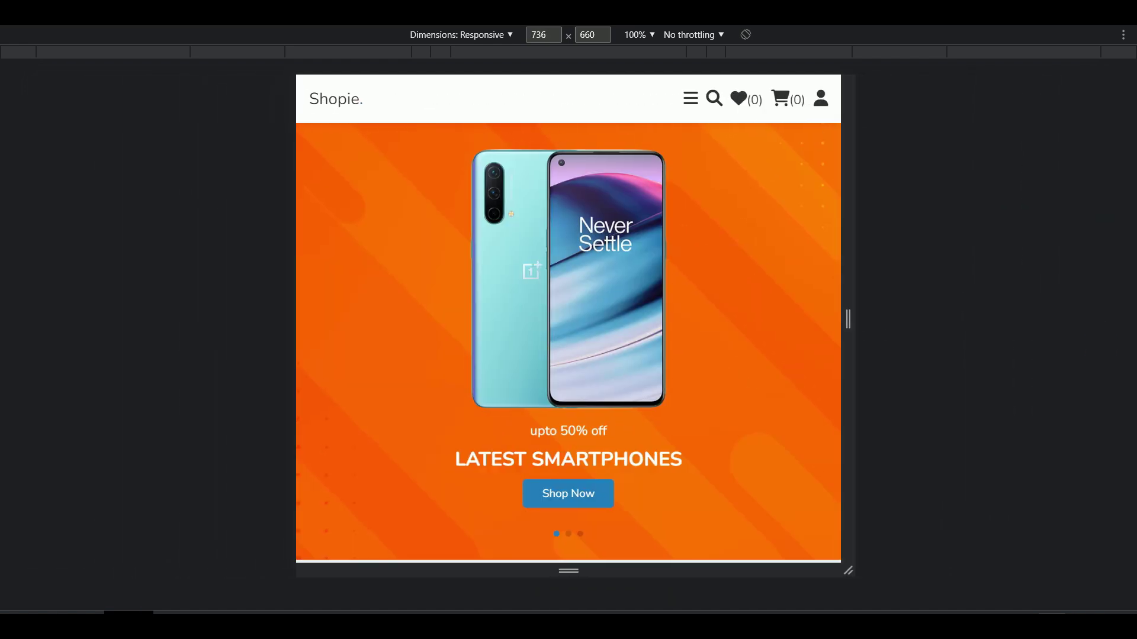
left_click(693, 101)
left_click(694, 100)
Step: Narrow the preview to 314 px and slide the category and latest-products carousels to the watch
left_click_drag(849, 258, 698, 315)
scroll(687, 318, "down", 1)
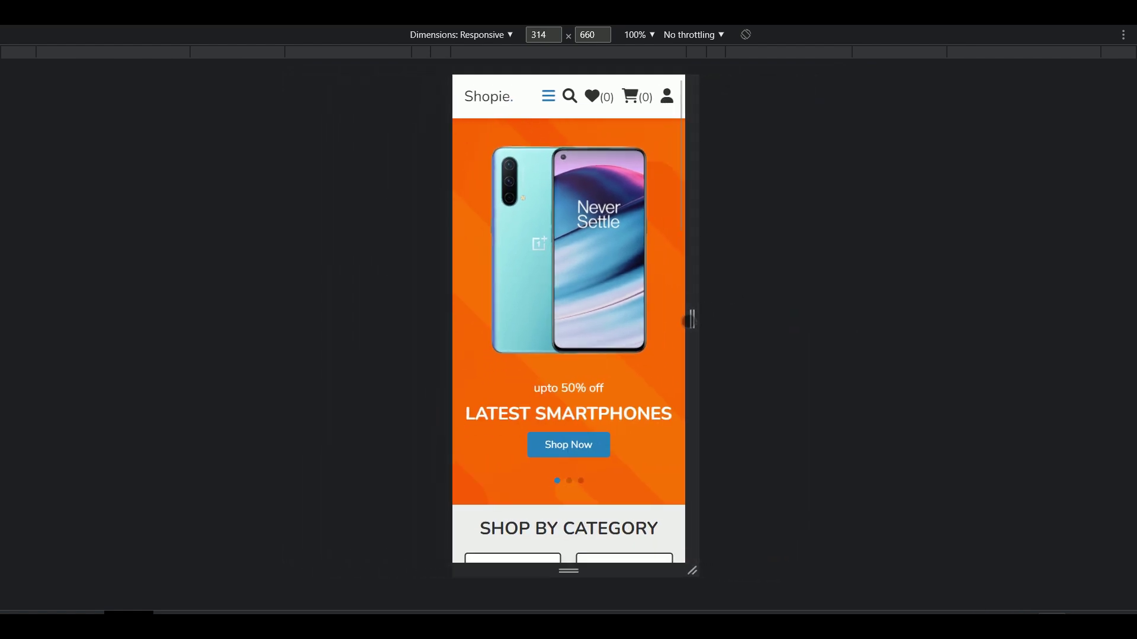
scroll(681, 322, "up", 1)
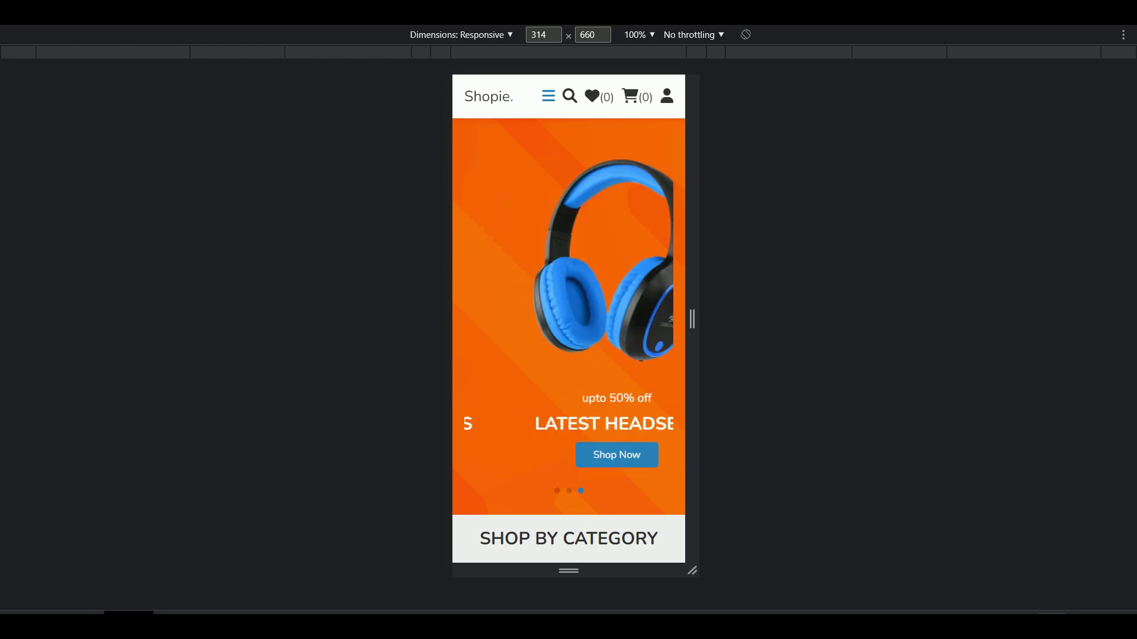
left_click(667, 96)
left_click(667, 96)
scroll(659, 304, "down", 4)
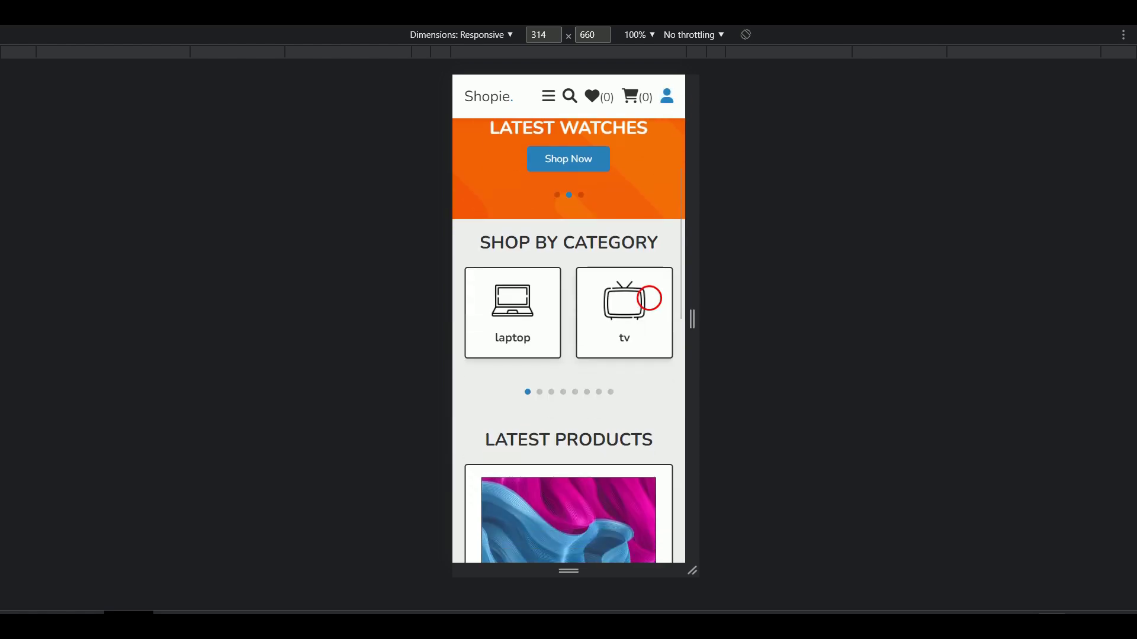
left_click(620, 327)
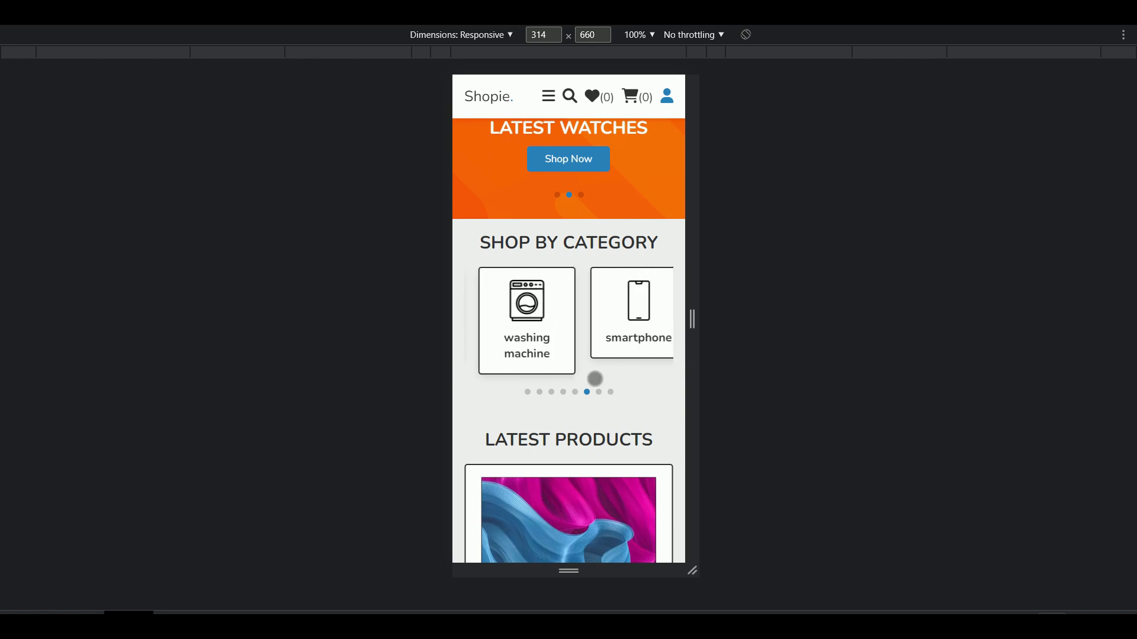
scroll(657, 372, "down", 4)
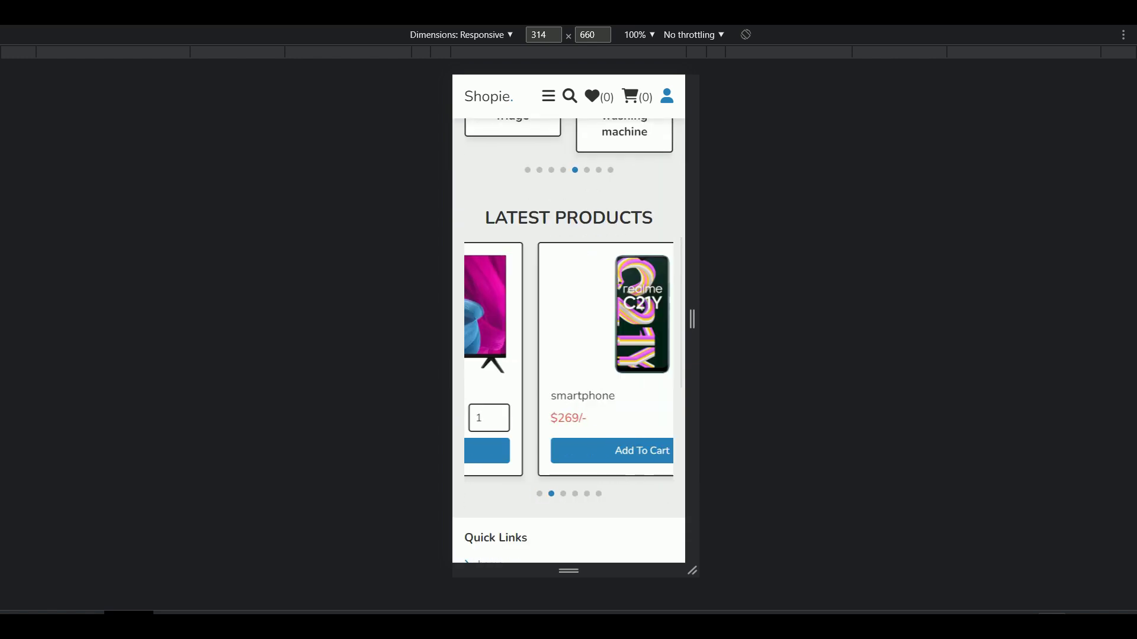
left_click(614, 344)
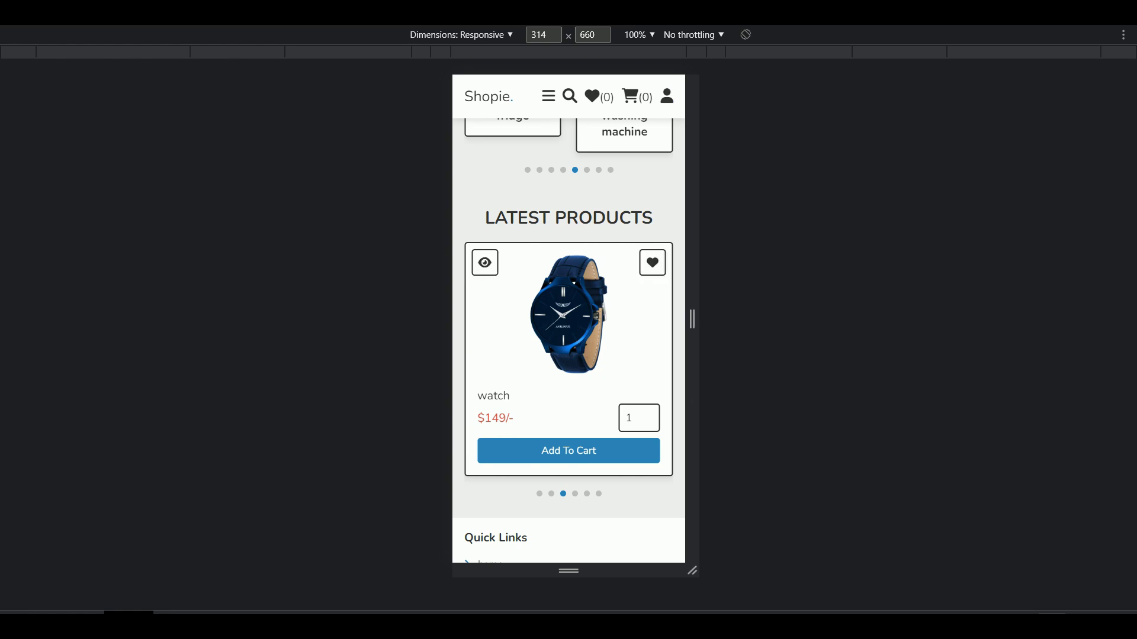
Step: Open the watch's quick view, flip through its photos, and add it to the cart
left_click(485, 263)
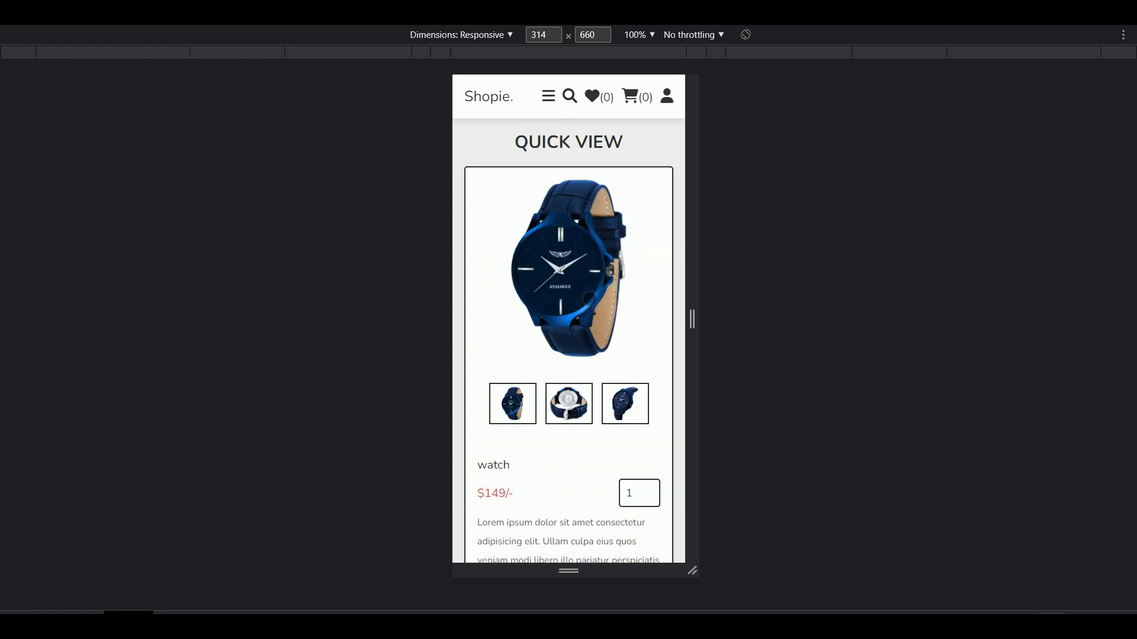
scroll(568, 319, "down", 1)
left_click(624, 330)
scroll(568, 320, "up", 1)
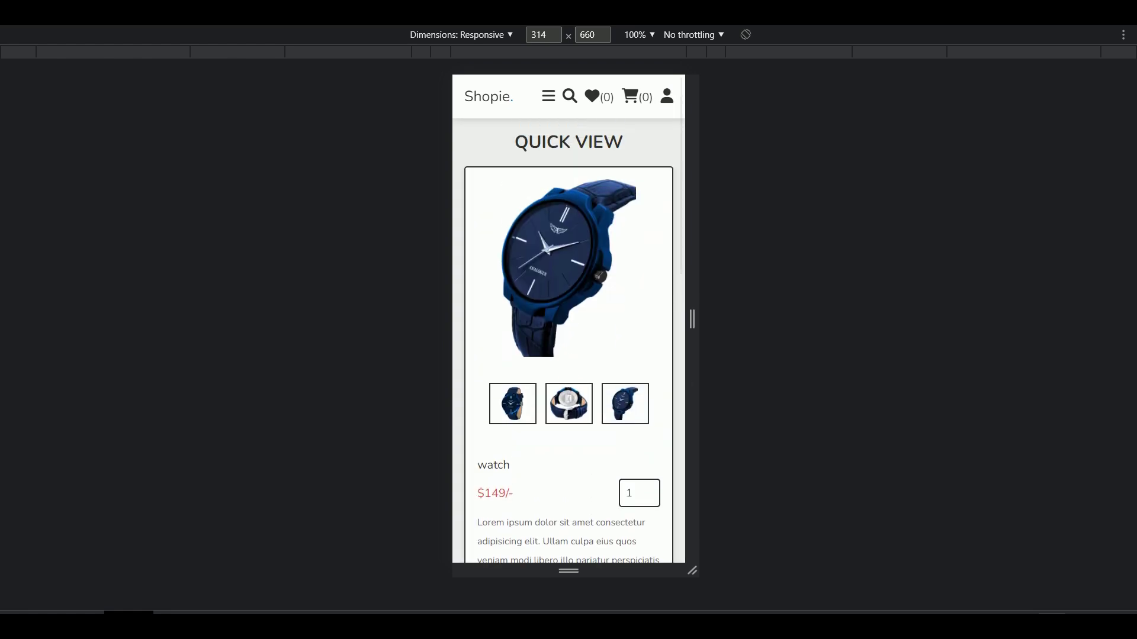
left_click(513, 403)
scroll(512, 403, "down", 3)
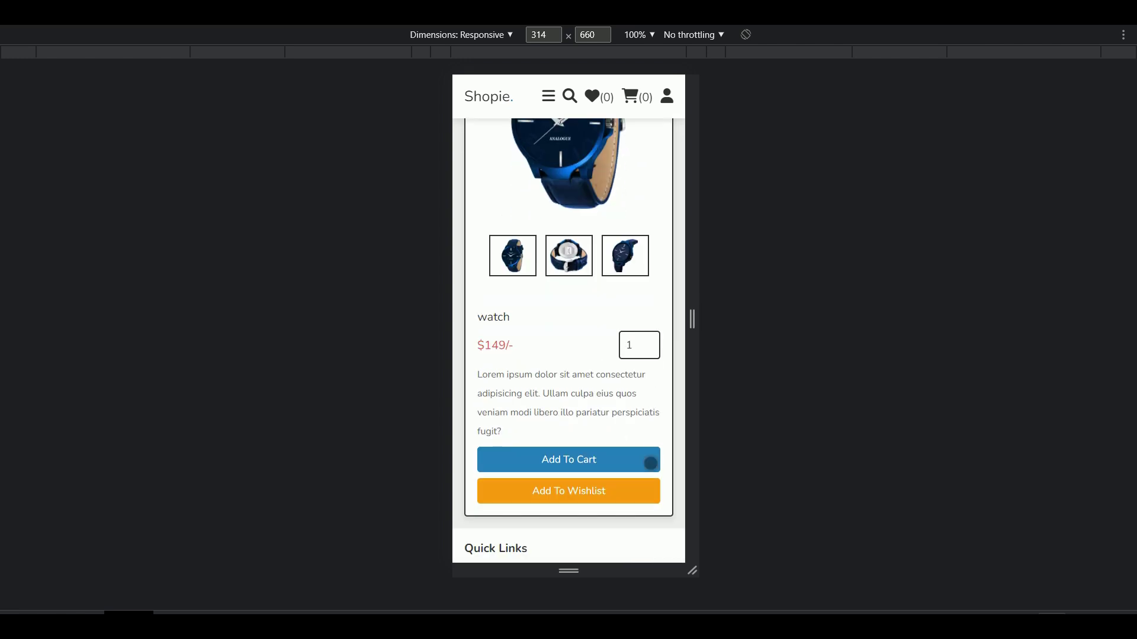
left_click(650, 464)
Step: Scroll the page, then return to the home page through the navigation menu
scroll(664, 330, "down", 3)
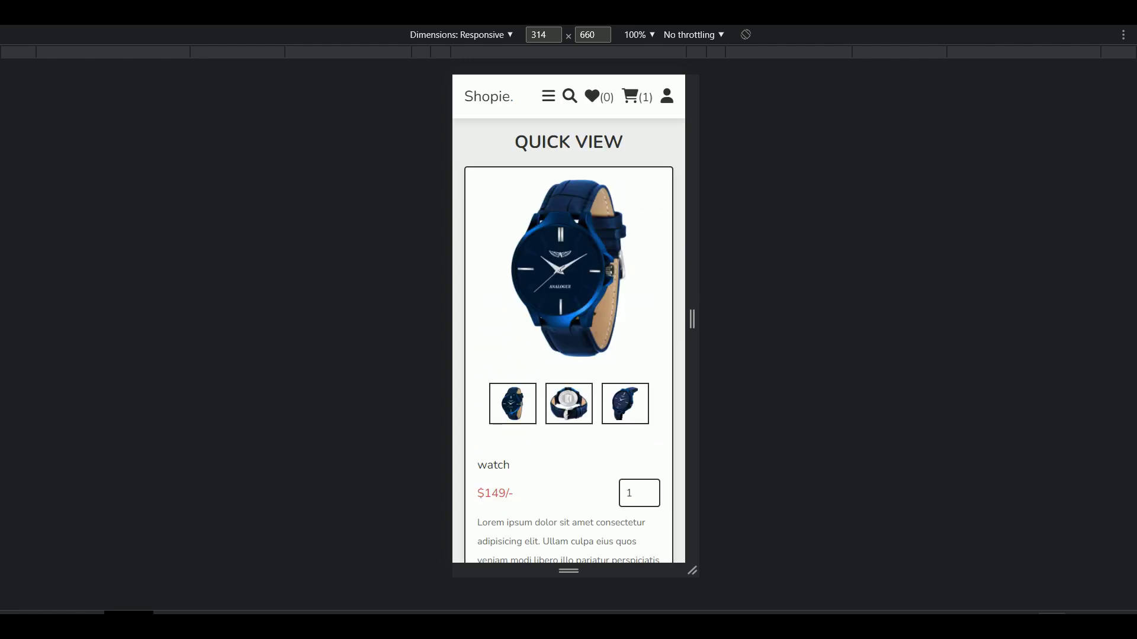
scroll(664, 330, "down", 2)
scroll(664, 330, "down", 3)
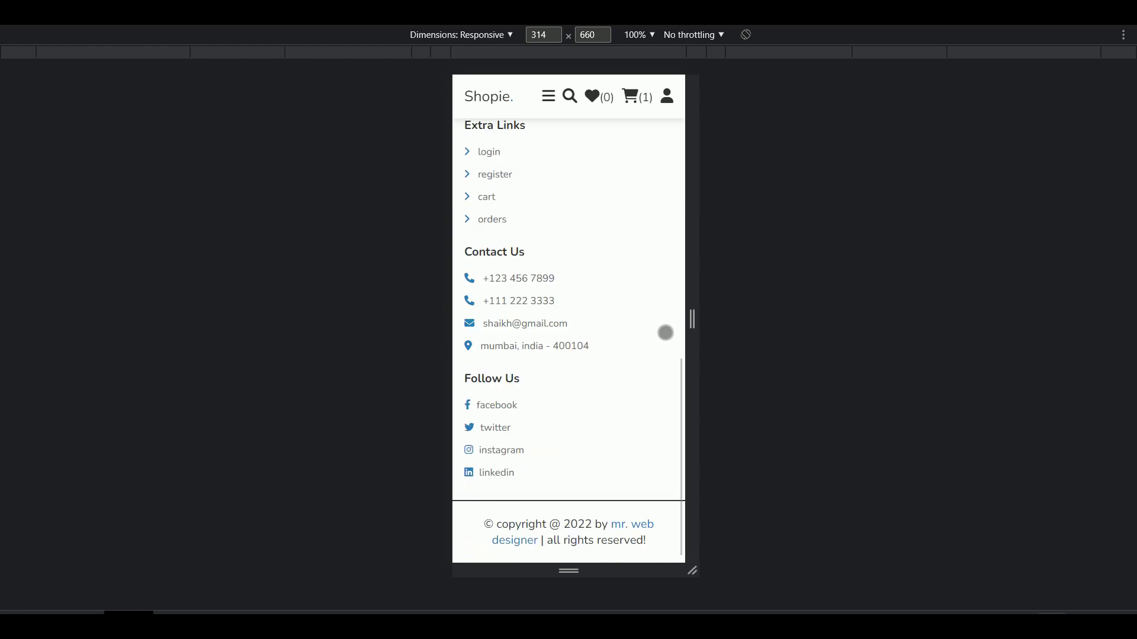
scroll(665, 332, "up", 10)
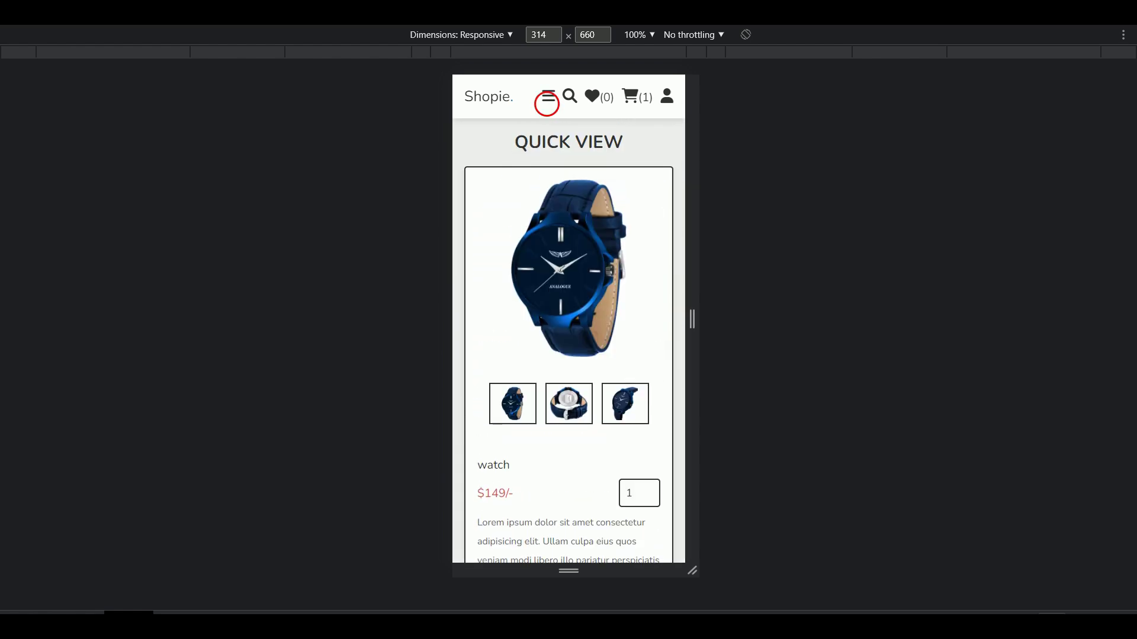
left_click(546, 104)
left_click(475, 137)
Step: Add the tv from its category to the cart, dismiss the message, and return home
scroll(668, 289, "down", 5)
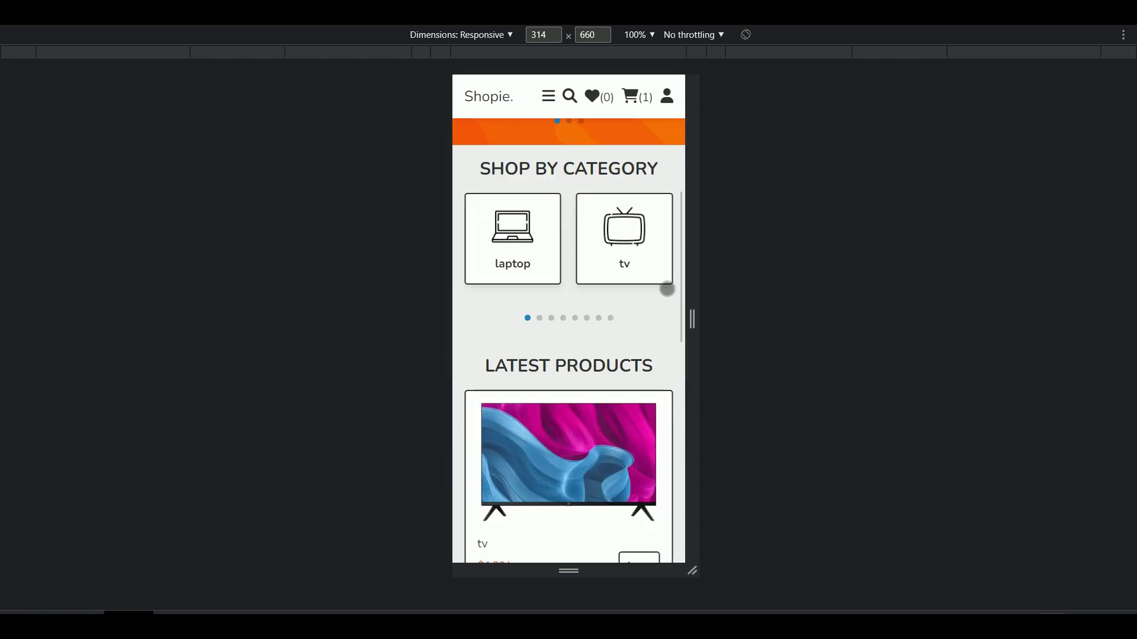
left_click(542, 255)
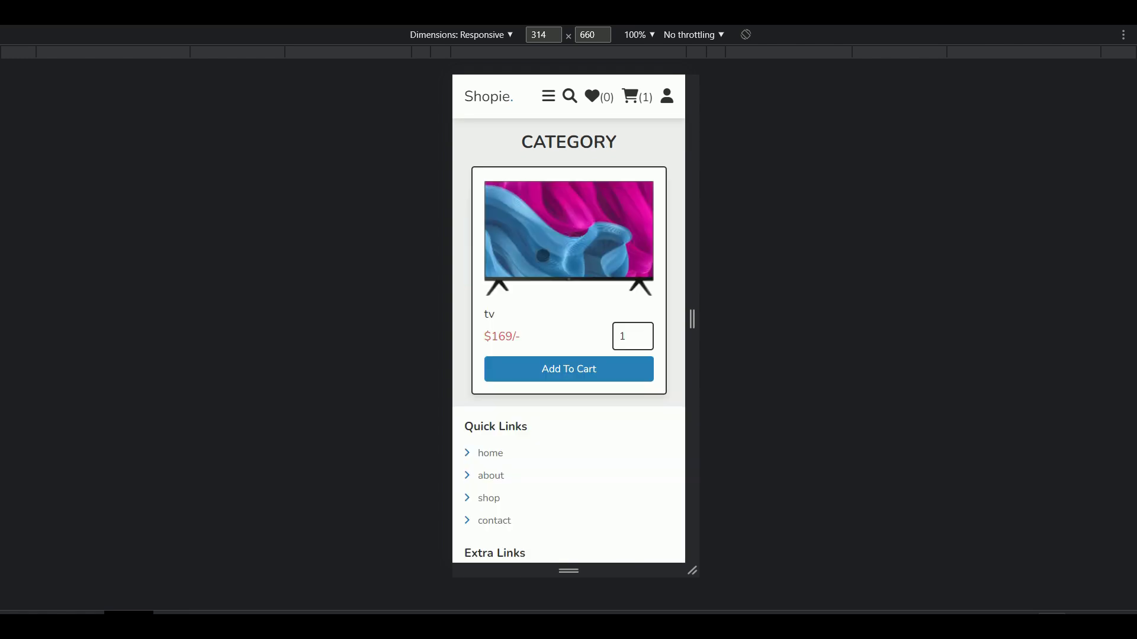
left_click(568, 369)
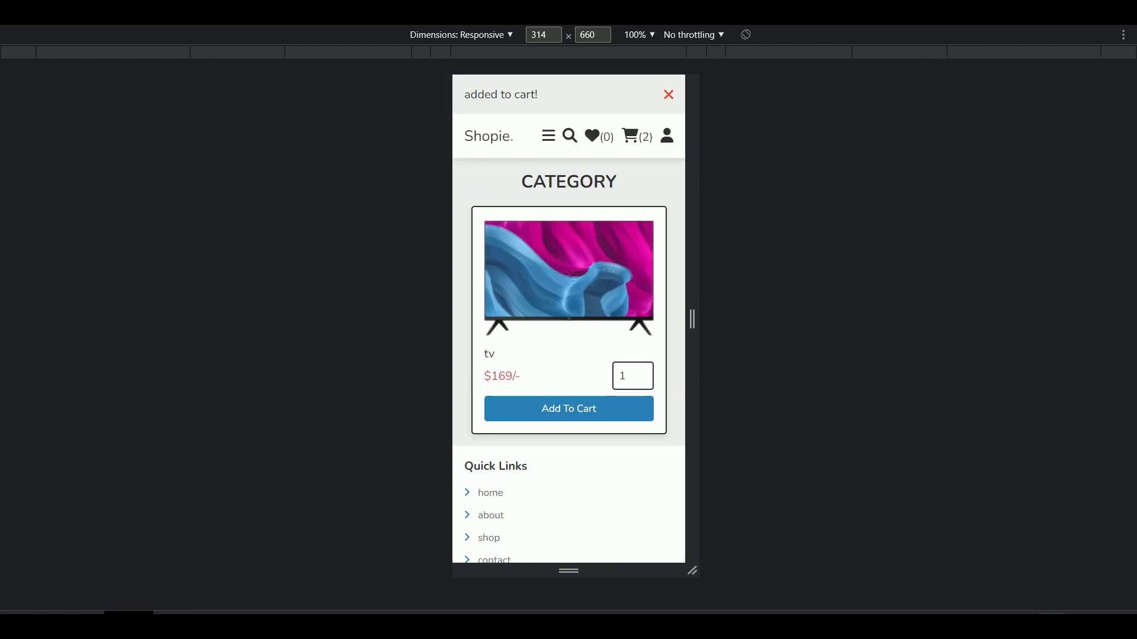
left_click(669, 96)
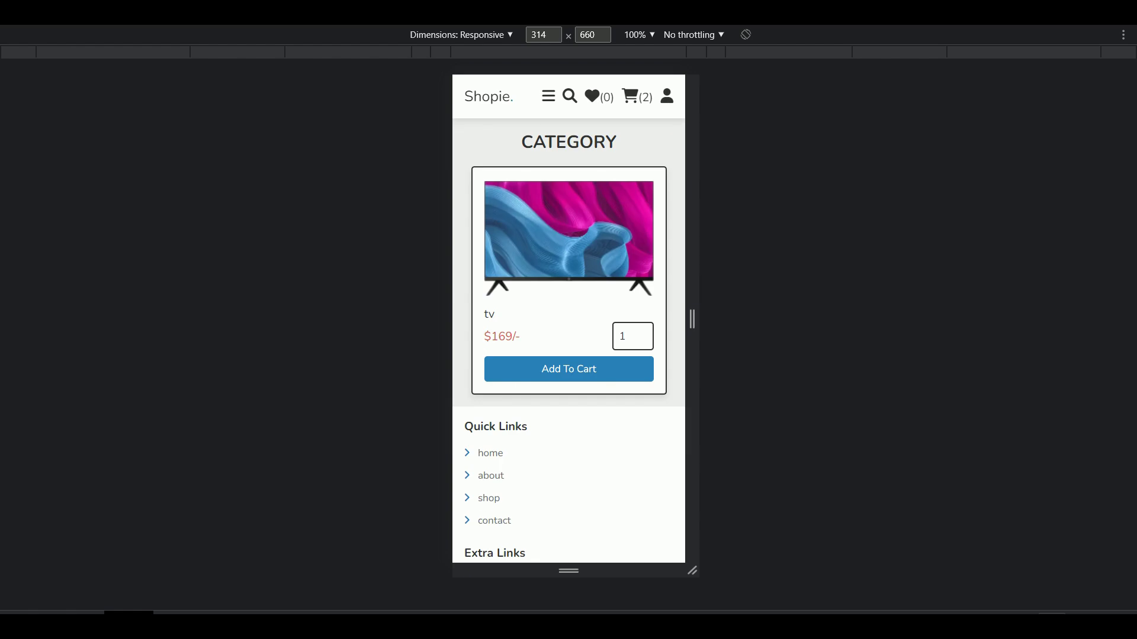
left_click(488, 95)
scroll(675, 311, "down", 20)
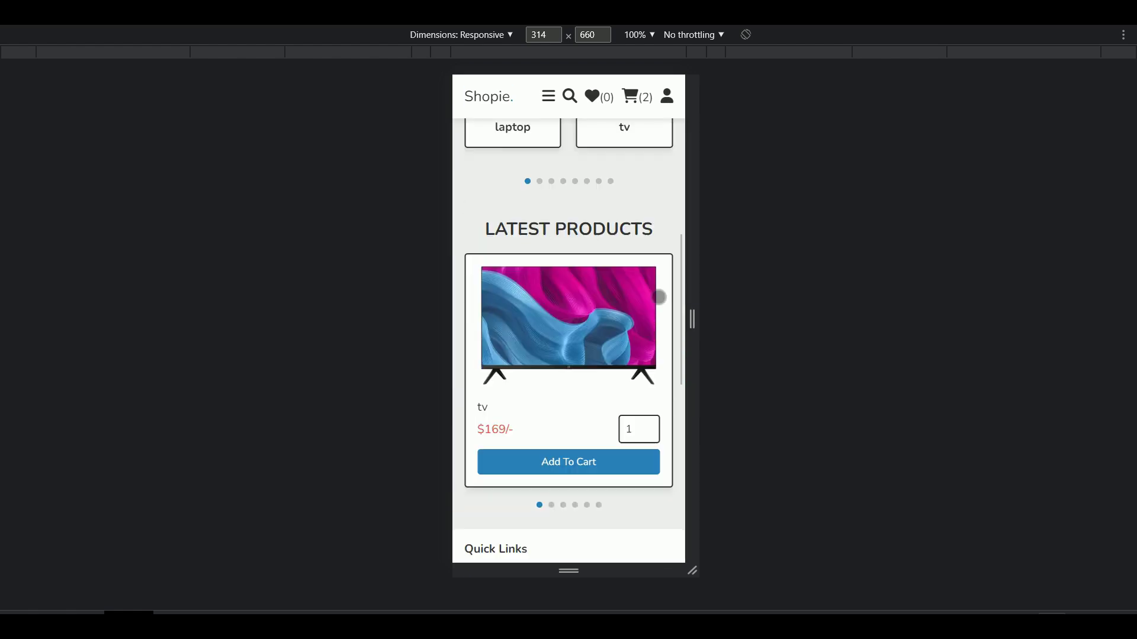
scroll(675, 312, "up", 20)
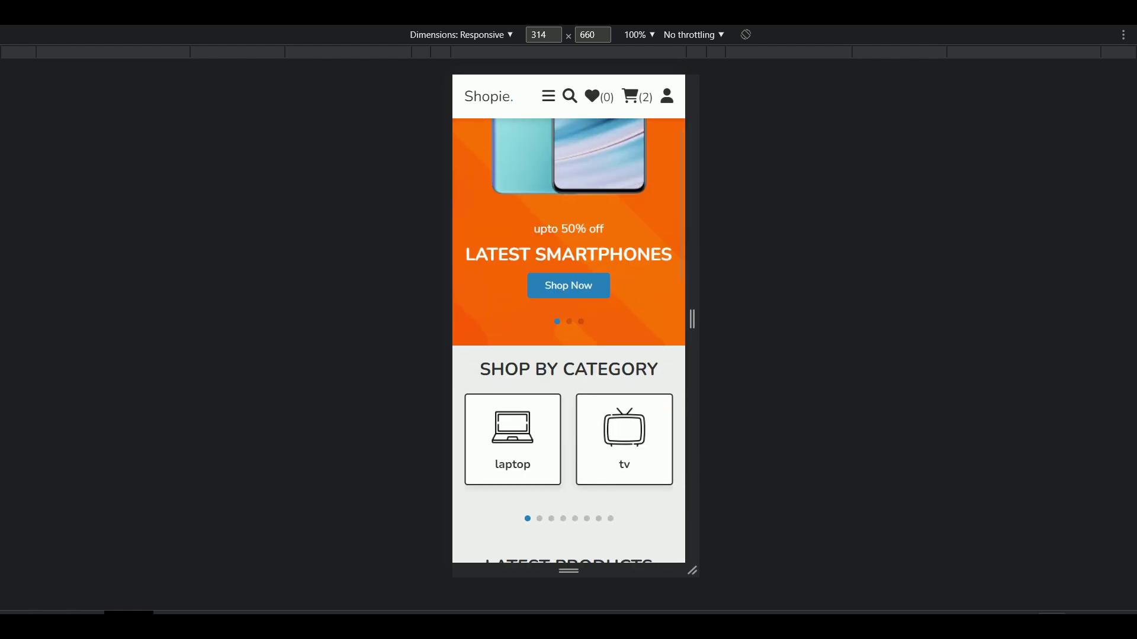
Step: Visit the about section from the navigation menu and scroll through it
left_click(551, 99)
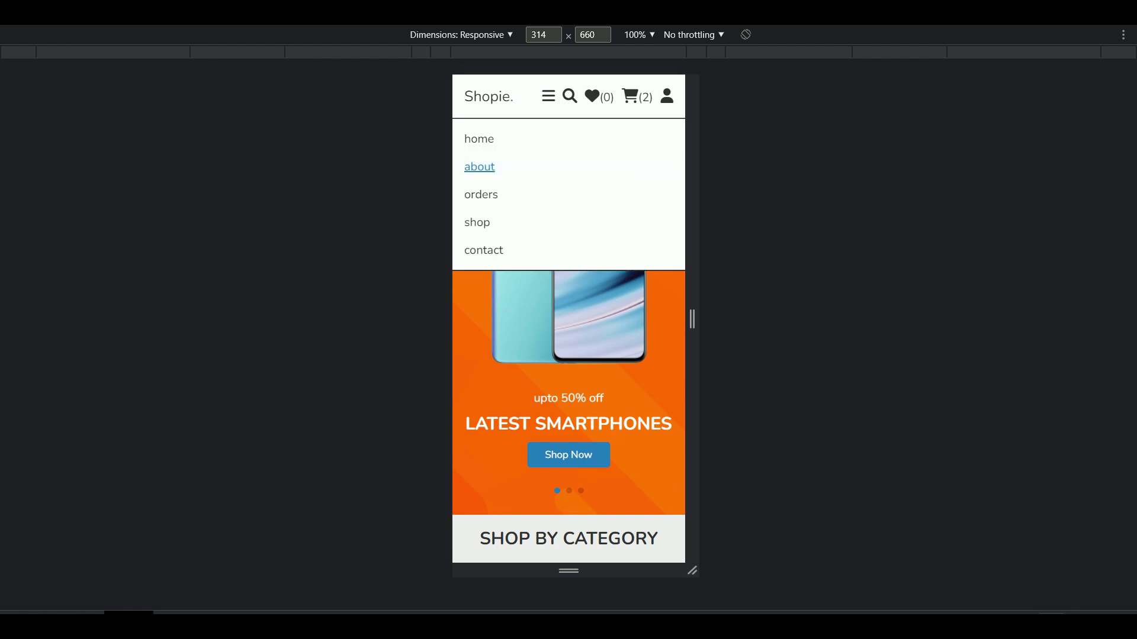
left_click(628, 167)
scroll(674, 257, "down", 6)
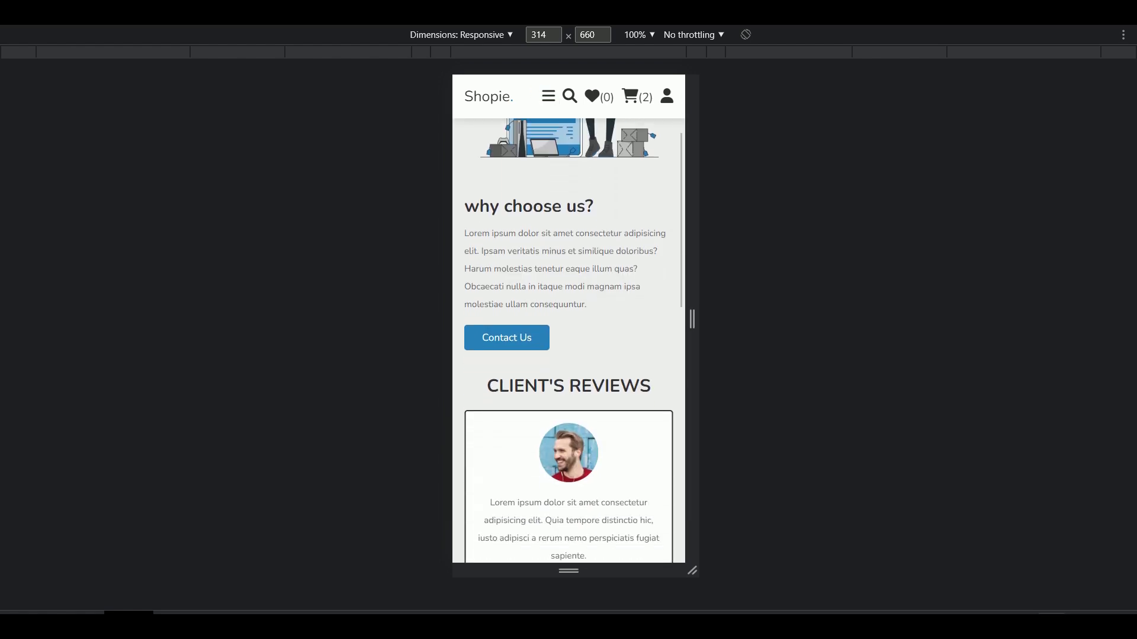
scroll(678, 270, "up", 1)
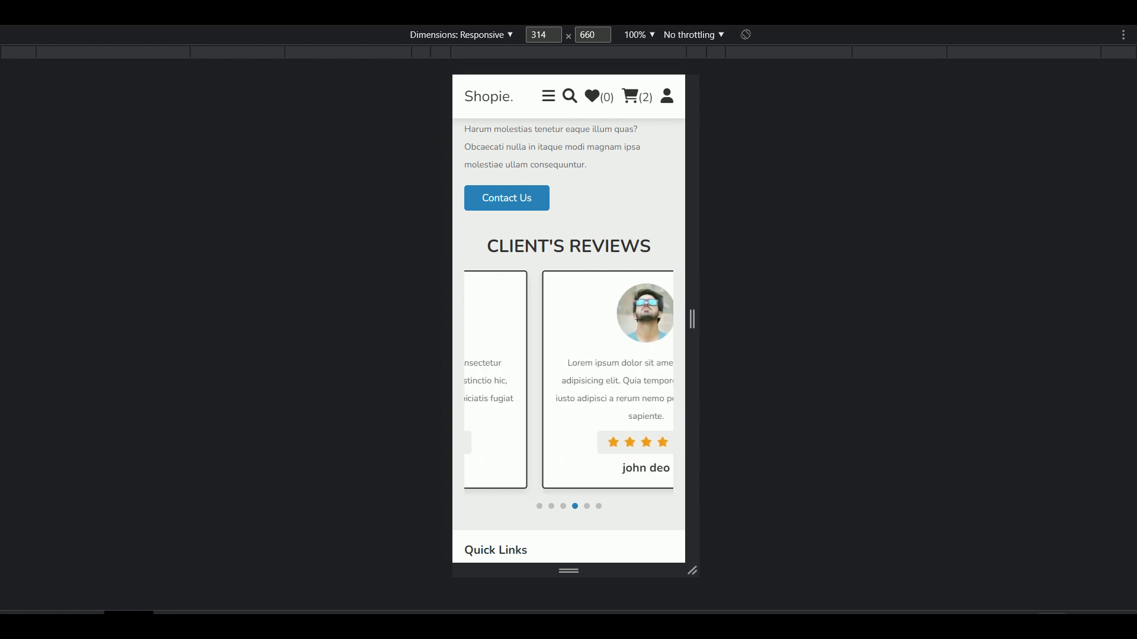
scroll(668, 419, "up", 1)
scroll(669, 415, "up", 4)
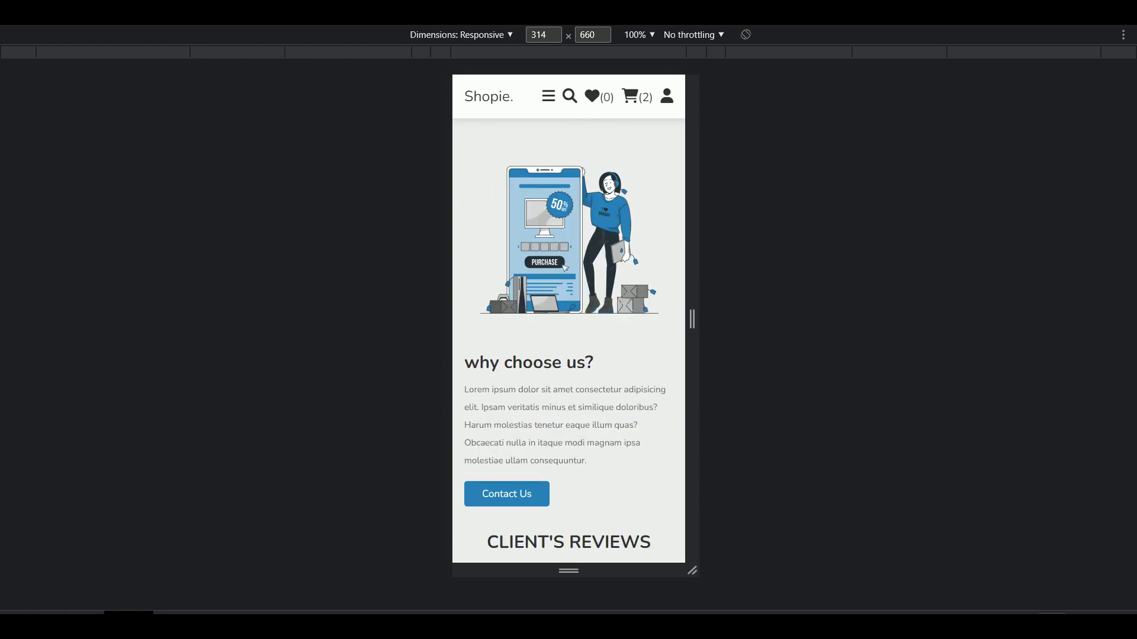
Step: Jump to the shop's latest products and scroll through them
left_click(548, 96)
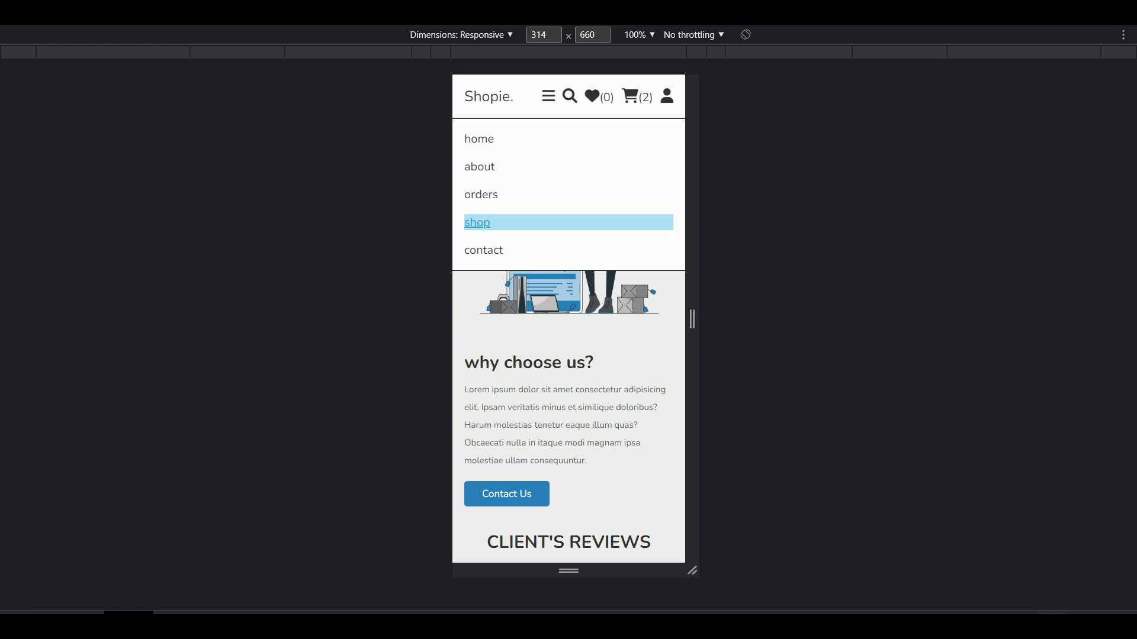
left_click(477, 222)
scroll(672, 259, "down", 5)
scroll(667, 274, "down", 2)
scroll(668, 274, "up", 1)
scroll(668, 274, "down", 2)
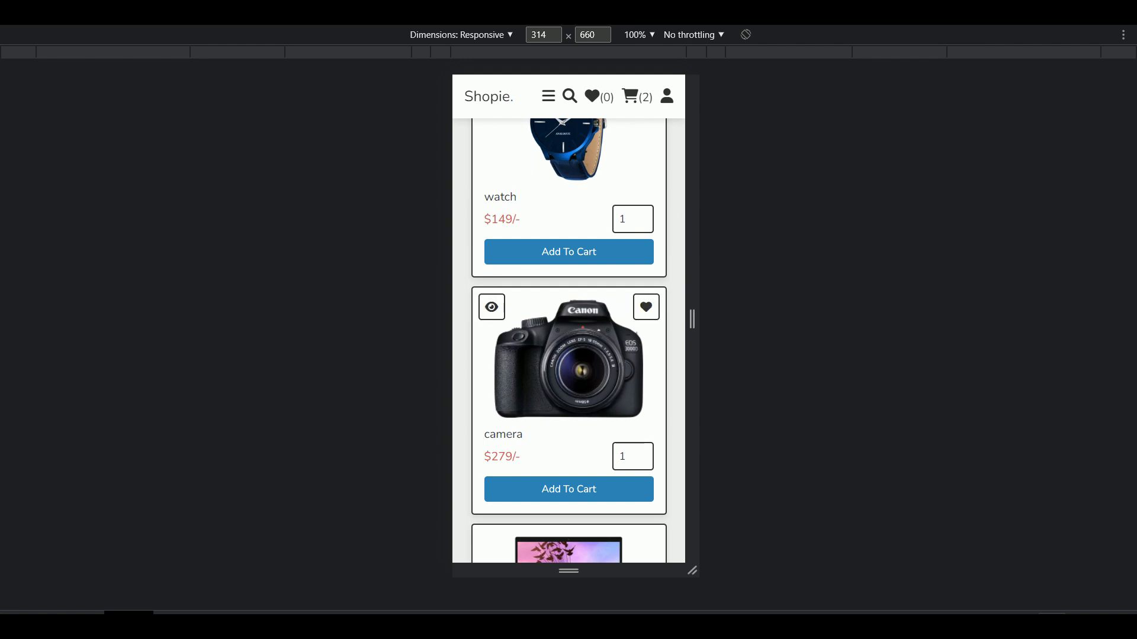
Step: Open the camera's quick view and switch between its side, top and front photos
left_click(492, 308)
left_click(625, 408)
left_click(584, 416)
left_click(507, 414)
scroll(647, 431, "down", 5)
scroll(655, 424, "up", 5)
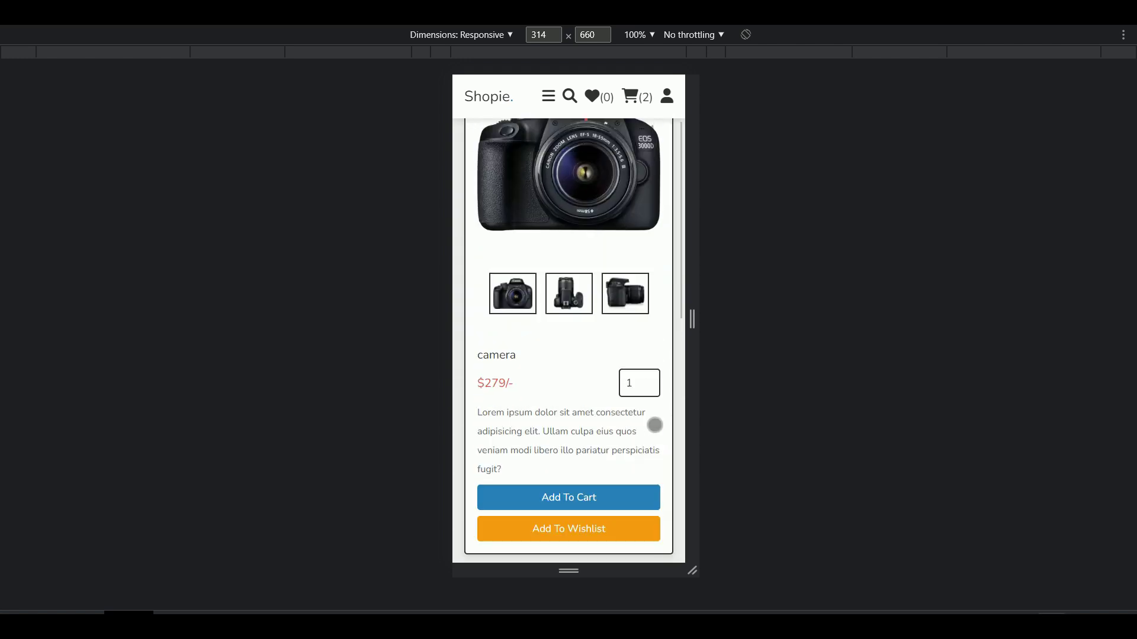
Step: Visit the contact page, then the placed orders page
left_click(549, 97)
left_click(536, 251)
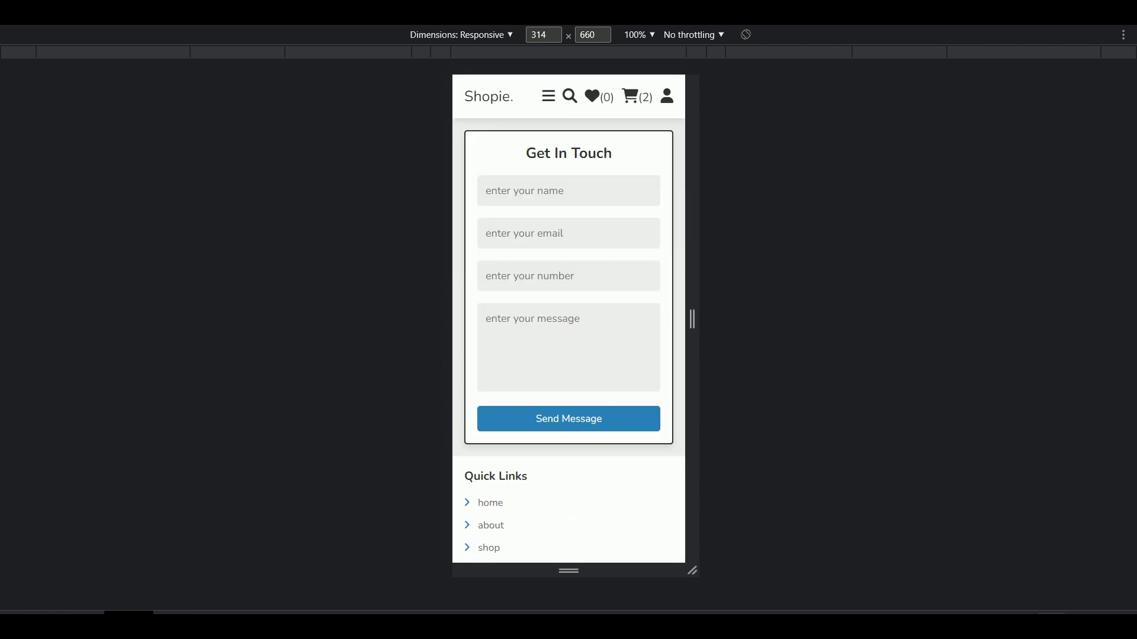
left_click(549, 97)
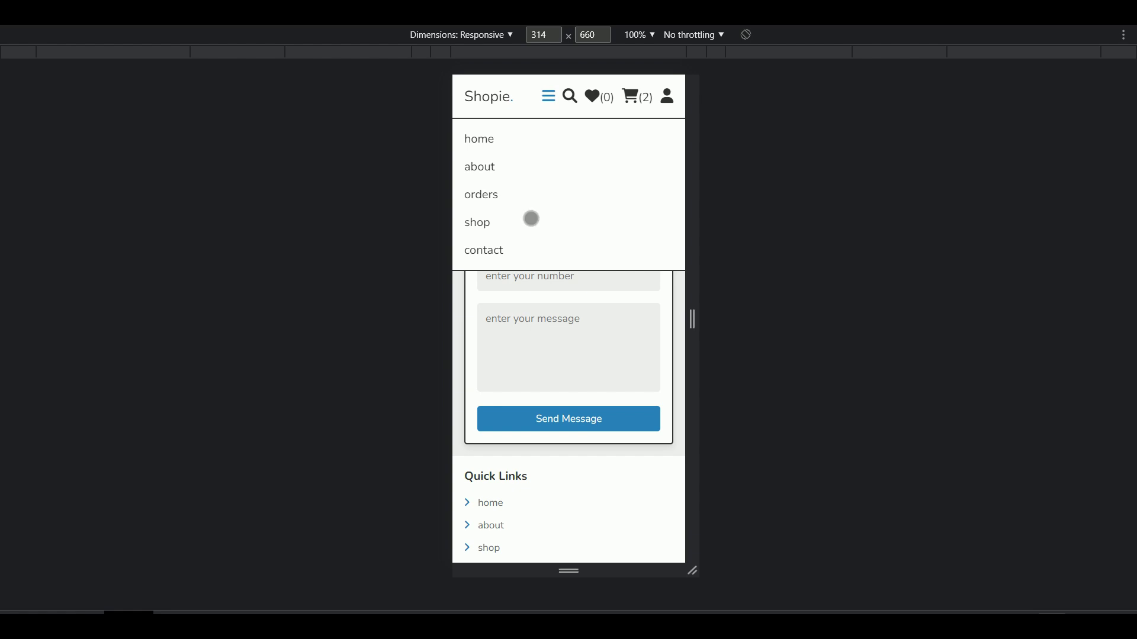
left_click(481, 195)
scroll(652, 241, "down", 2)
scroll(652, 241, "up", 2)
Step: Search for 'watch' using the suggestion list and view the results
left_click(573, 99)
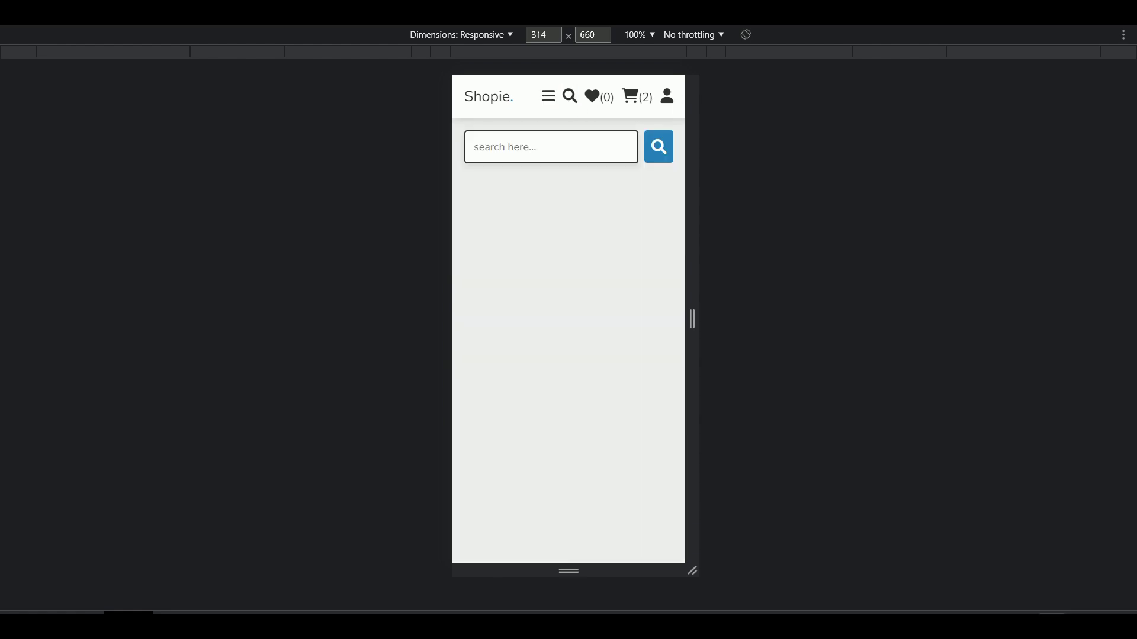
left_click(592, 150)
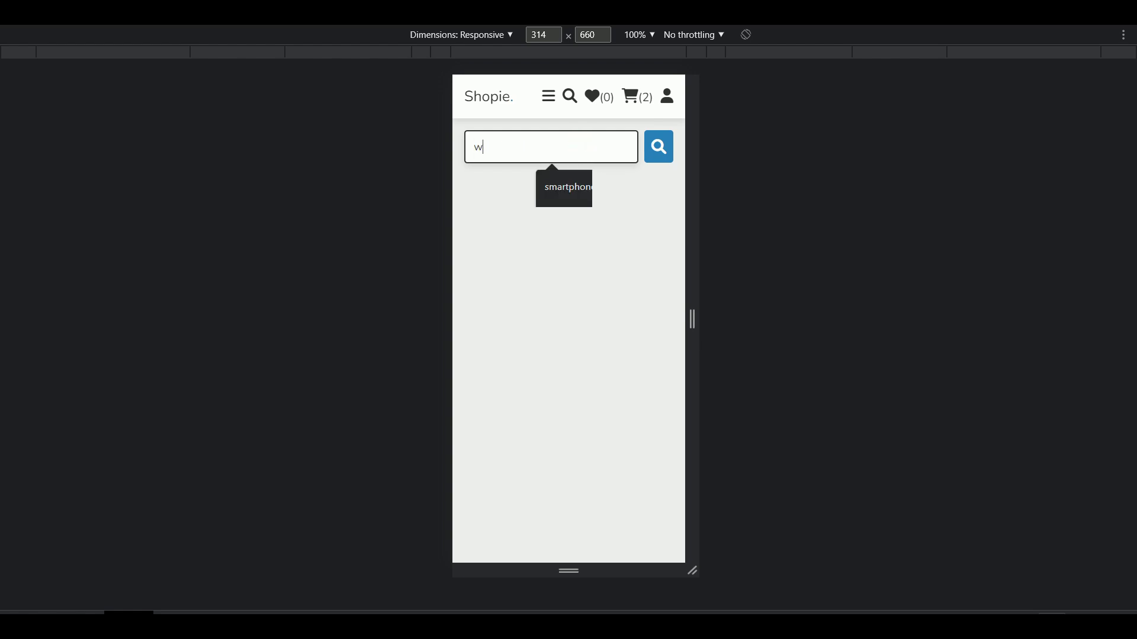
type("w")
left_click(579, 186)
key("Return")
scroll(652, 259, "down", 2)
scroll(651, 259, "up", 2)
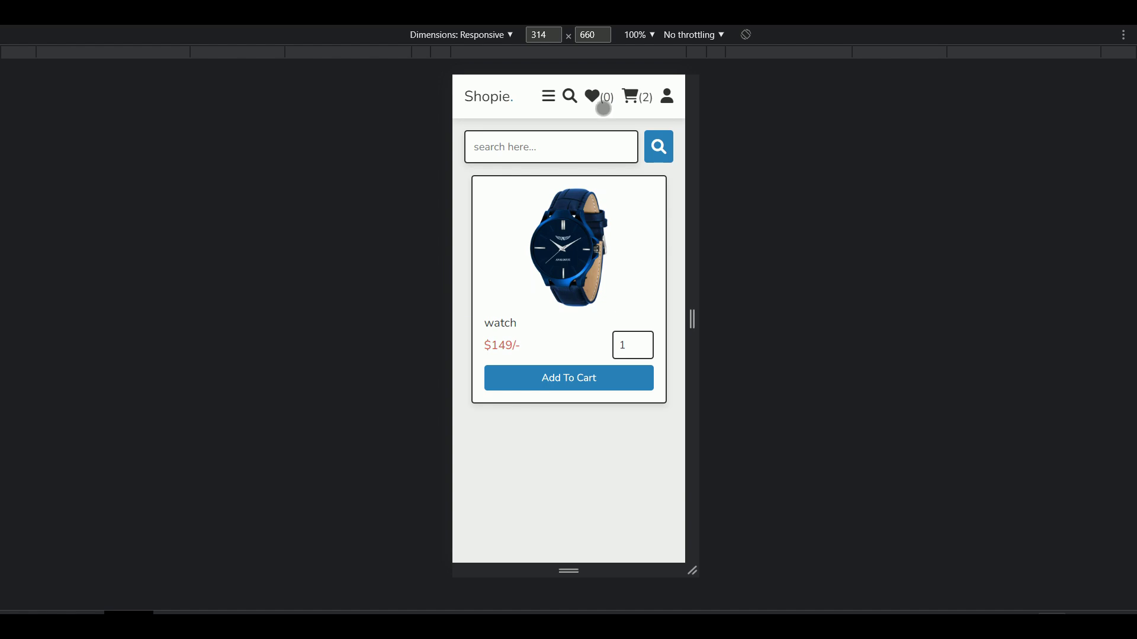
Step: Check the wishlist and the cart's $318 grand total, then proceed to checkout
left_click(603, 109)
left_click(640, 112)
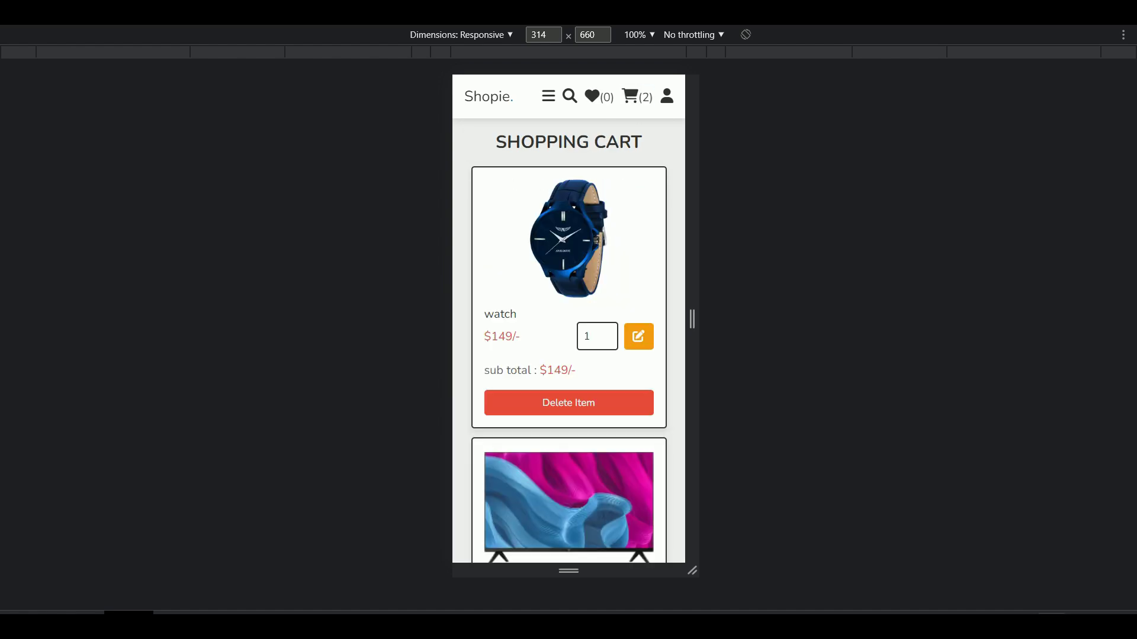
scroll(650, 244, "down", 4)
scroll(650, 244, "up", 3)
scroll(650, 254, "down", 6)
left_click(636, 401)
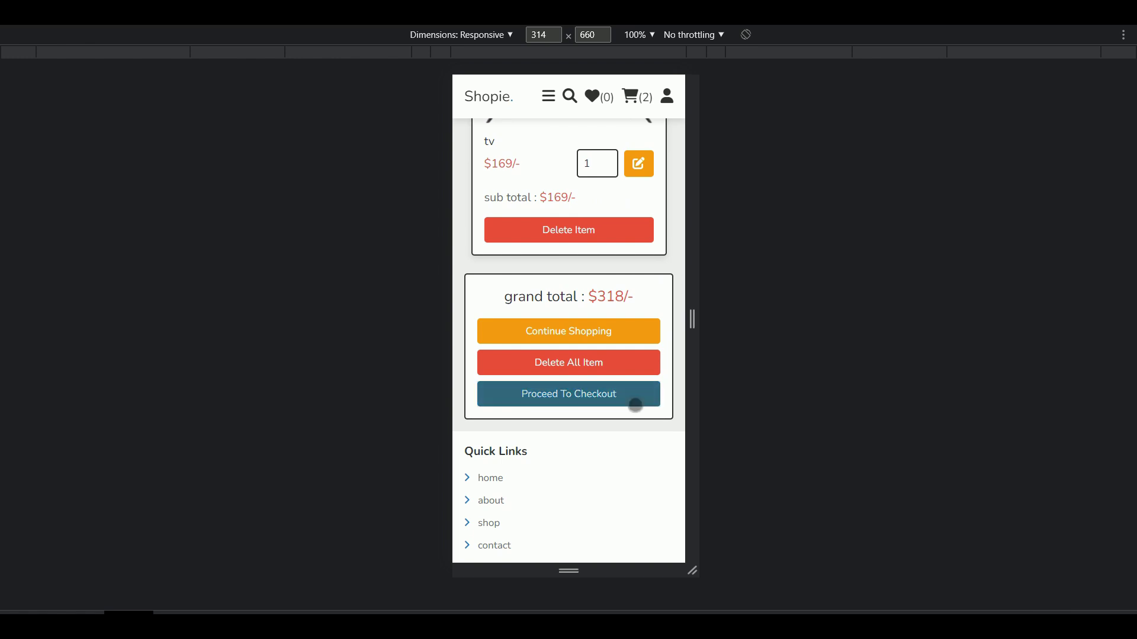
scroll(668, 368, "down", 4)
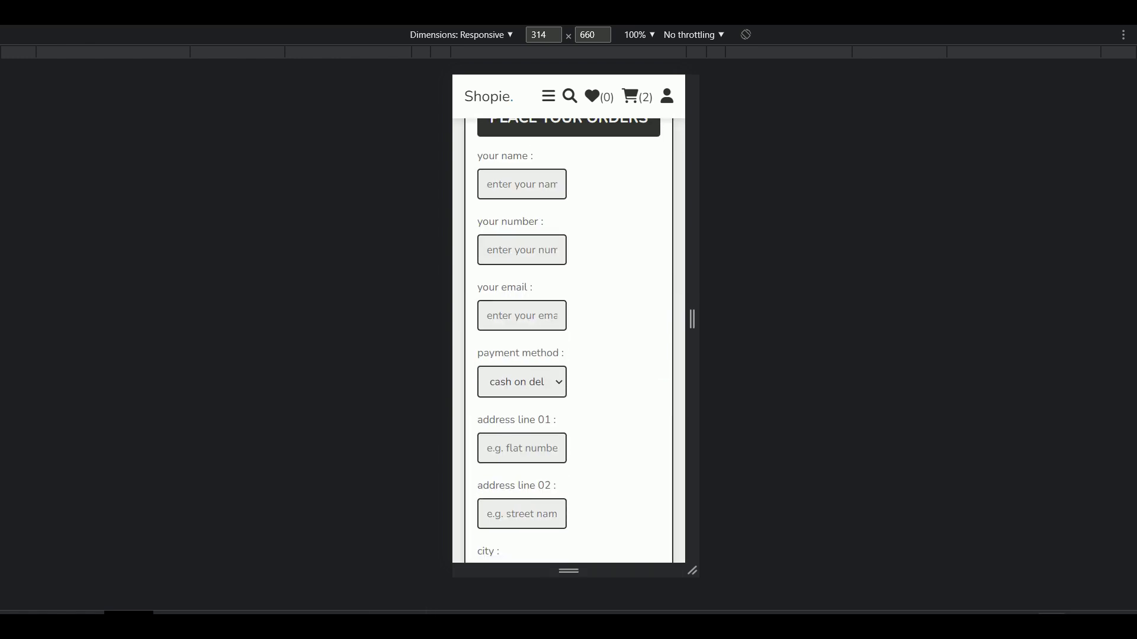
Step: Resize the checkout preview to 429 px, then 338 px, and scroll through the form
left_click_drag(692, 319, 734, 319)
left_click_drag(743, 418, 703, 475)
scroll(677, 477, "down", 8)
scroll(678, 481, "down", 7)
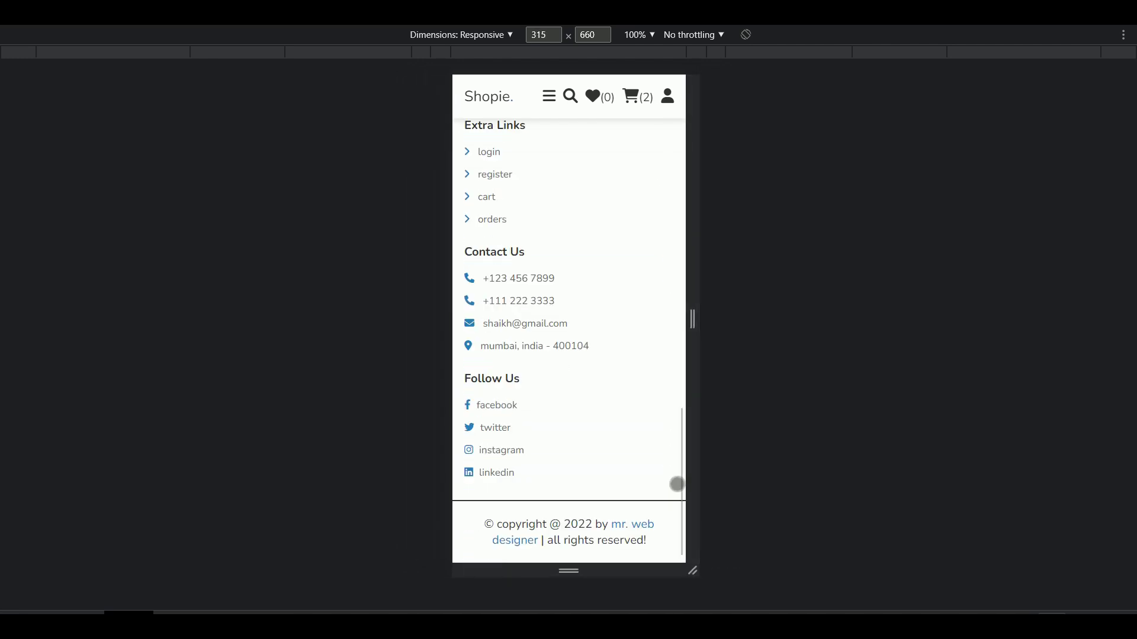
scroll(677, 482, "up", 14)
scroll(677, 485, "up", 5)
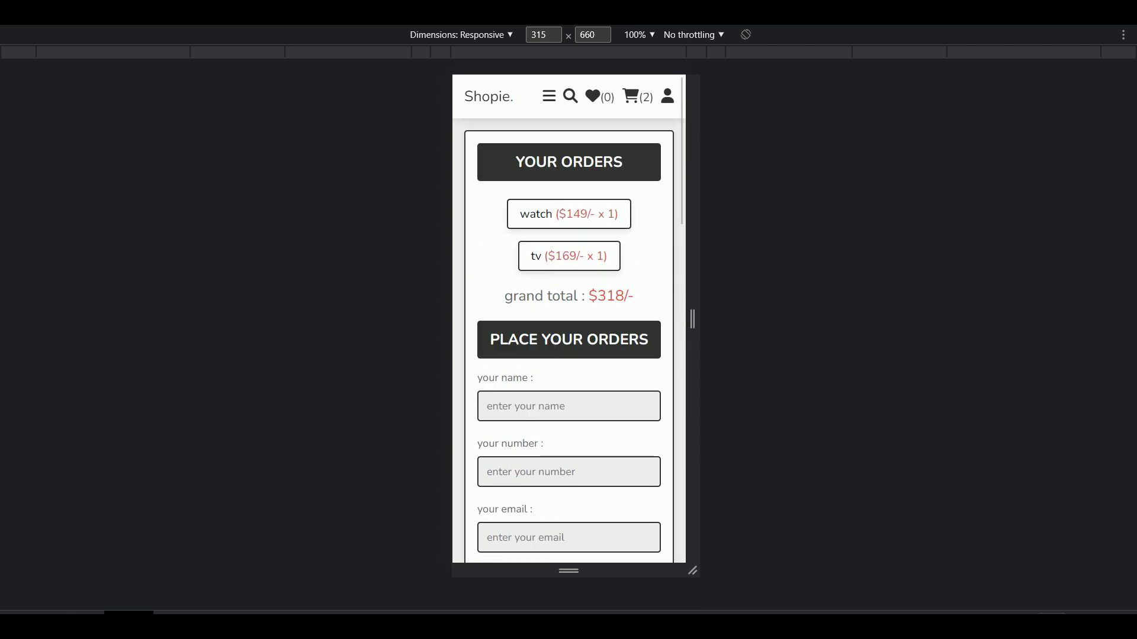
Step: Return to the home page through the navigation menu and open the account options
left_click(548, 96)
left_click(554, 146)
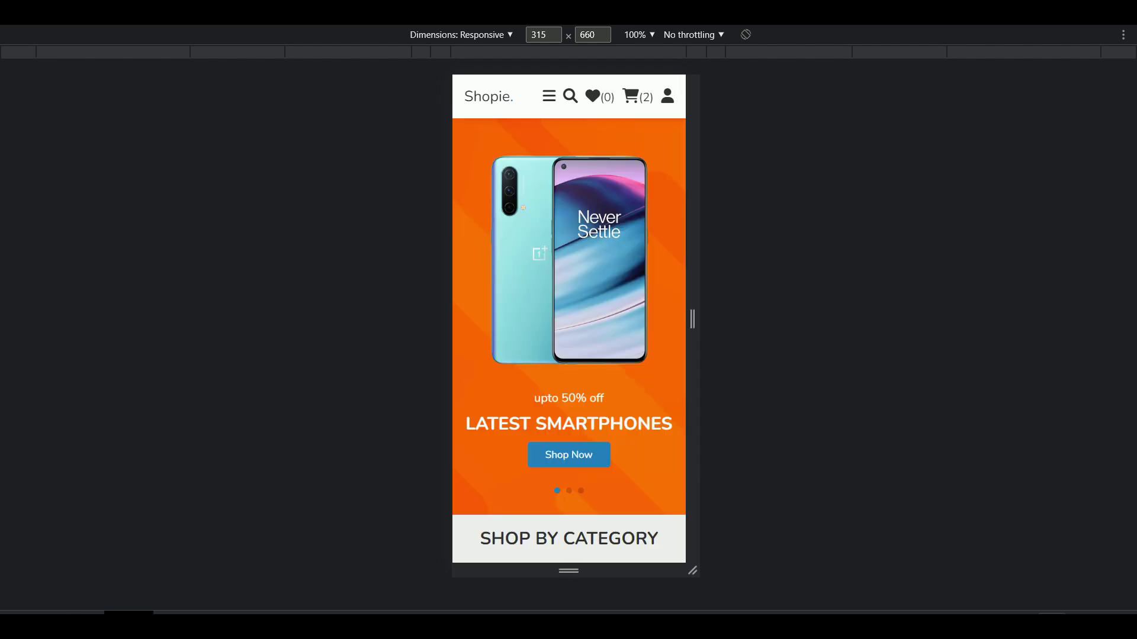
left_click(667, 96)
Step: View the profile update, register and login forms in the mobile layout
left_click(636, 178)
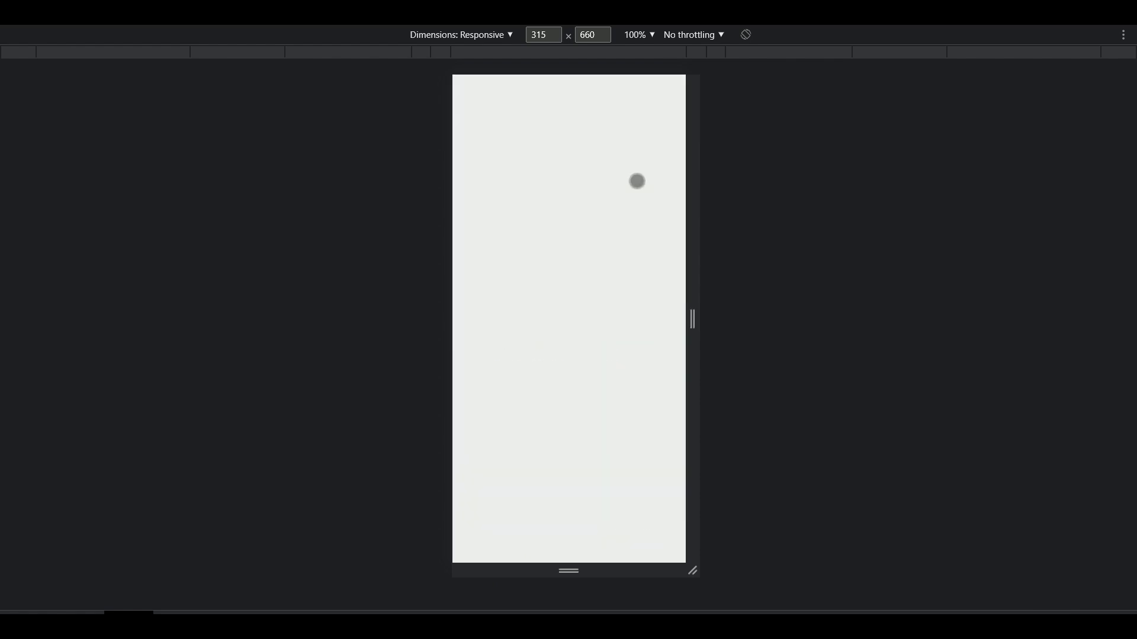
left_click(668, 96)
left_click(568, 203)
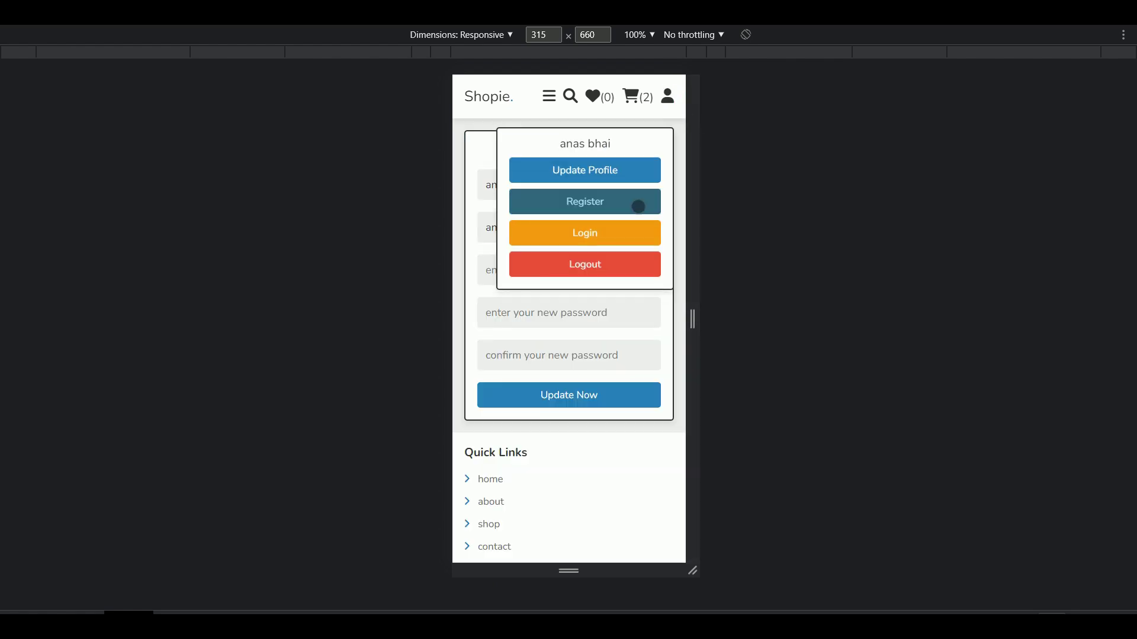
left_click(670, 99)
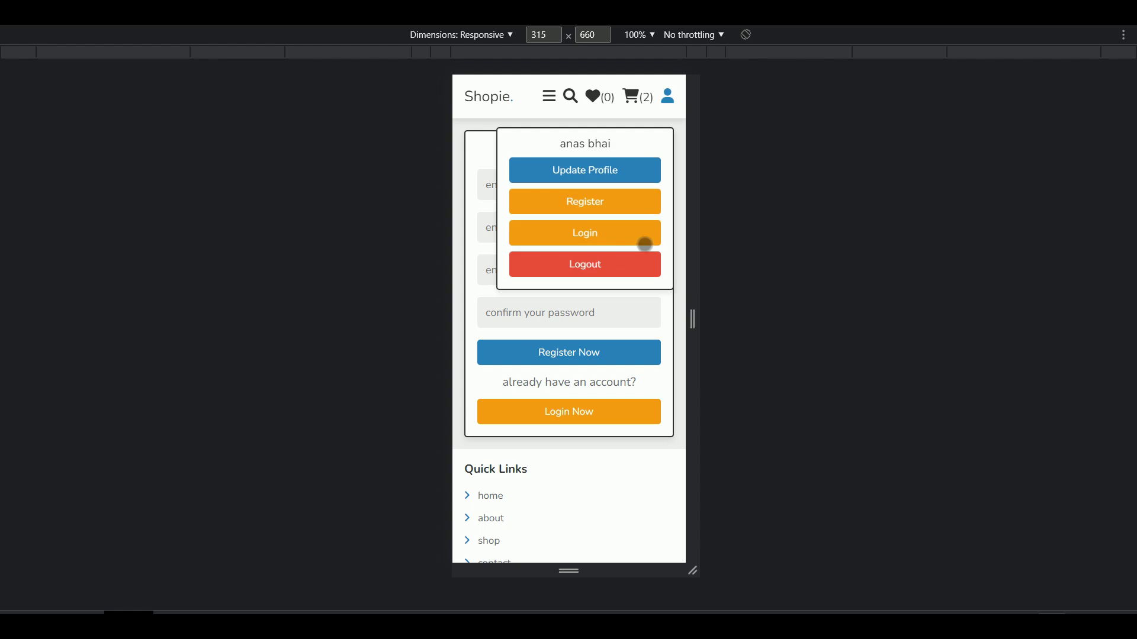
left_click(634, 234)
Step: Return to the home page through the hamburger menu and exit the mobile device preview
left_click(550, 98)
left_click(477, 136)
key("ctrl+shift+m")
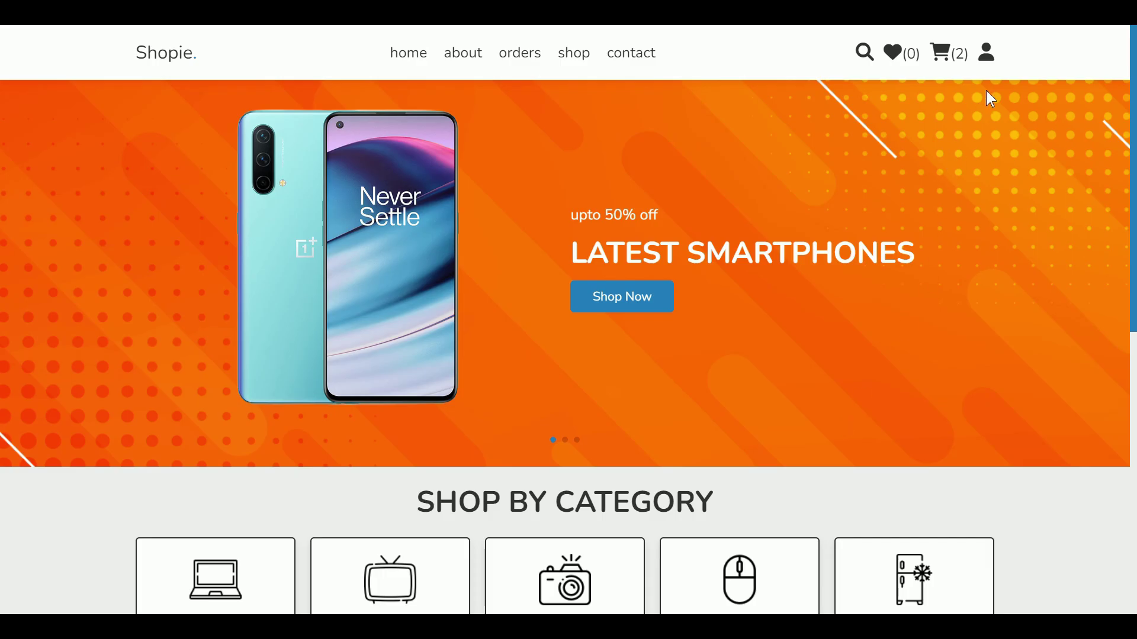
Step: Log out of the customer account, confirm it, and check the logged-out account menu
left_click(997, 60)
left_click(926, 226)
left_click(645, 98)
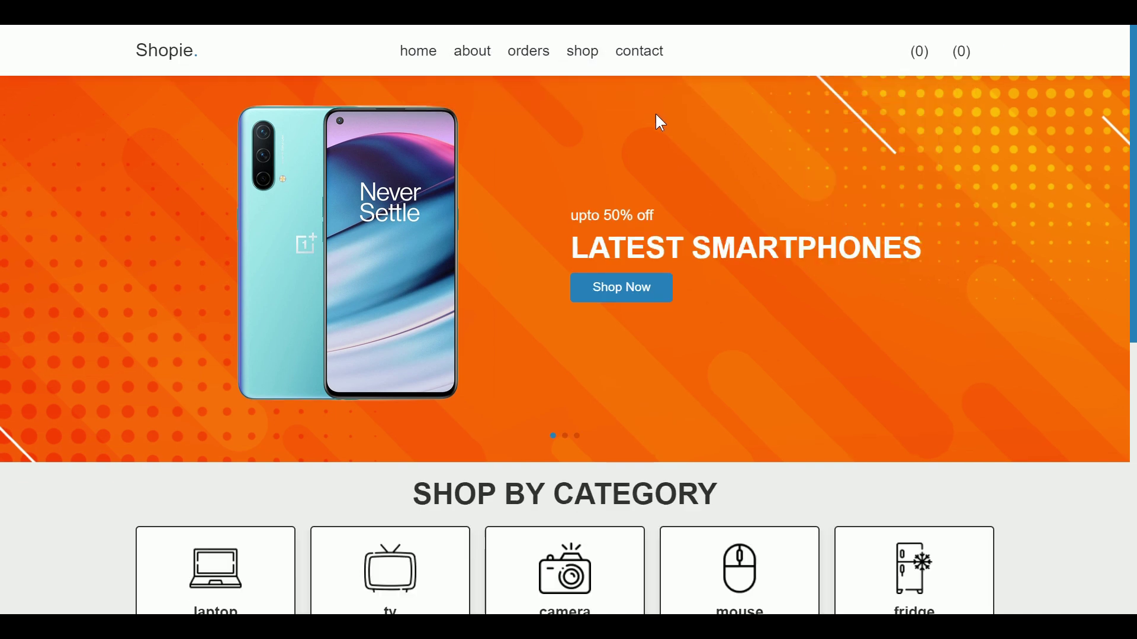
left_click(992, 62)
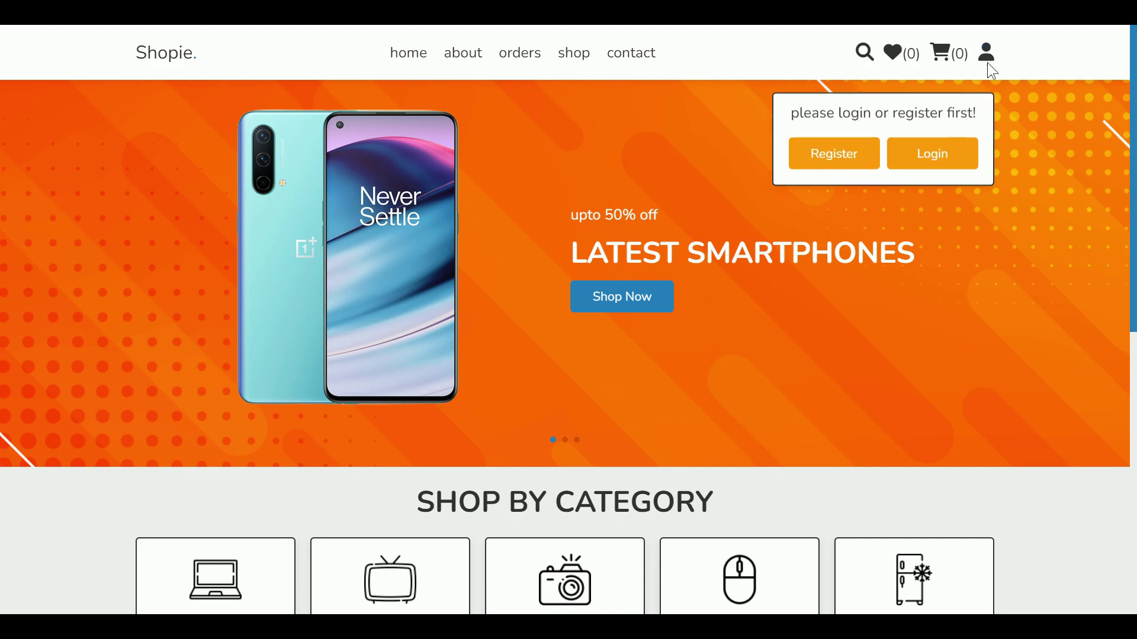
left_click(997, 63)
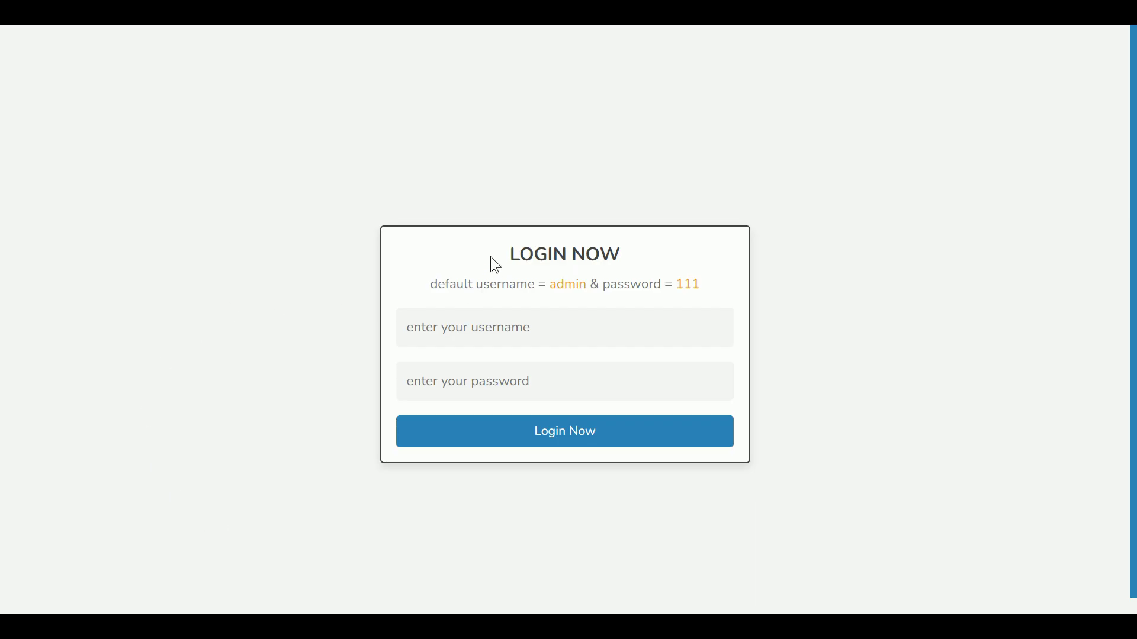
Step: Highlight the LOGIN NOW heading and the default credentials line
left_click_drag(491, 258, 677, 249)
left_click(678, 249)
left_click_drag(722, 285, 430, 285)
left_click(560, 295)
Step: Sign in as 'admin' with the pasted admin password to reach the dashboard
left_click(497, 330)
left_click(509, 396)
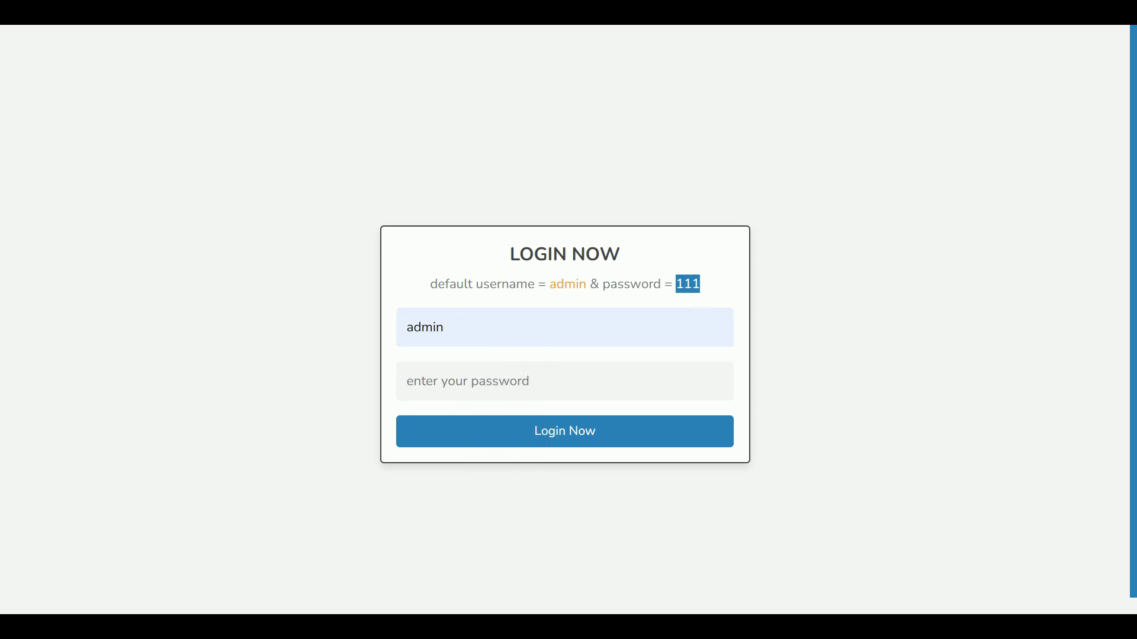
left_click(468, 383)
key("ctrl+v")
left_click(565, 430)
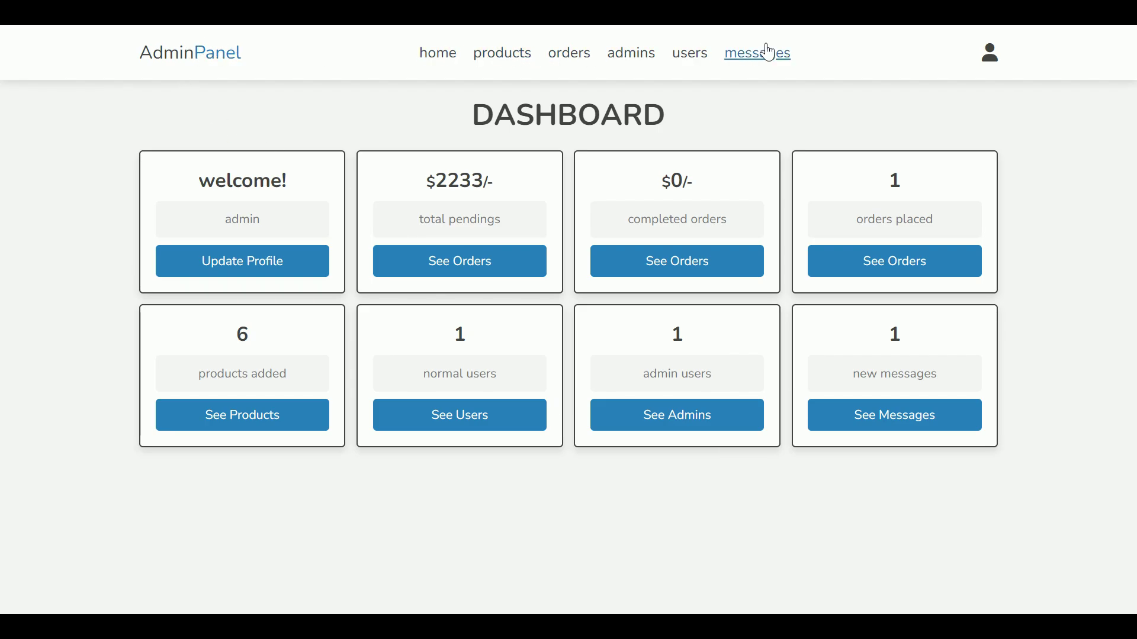
Step: Inspect the admin profile menu and highlight the DASHBOARD heading
left_click(997, 59)
double_click(888, 114)
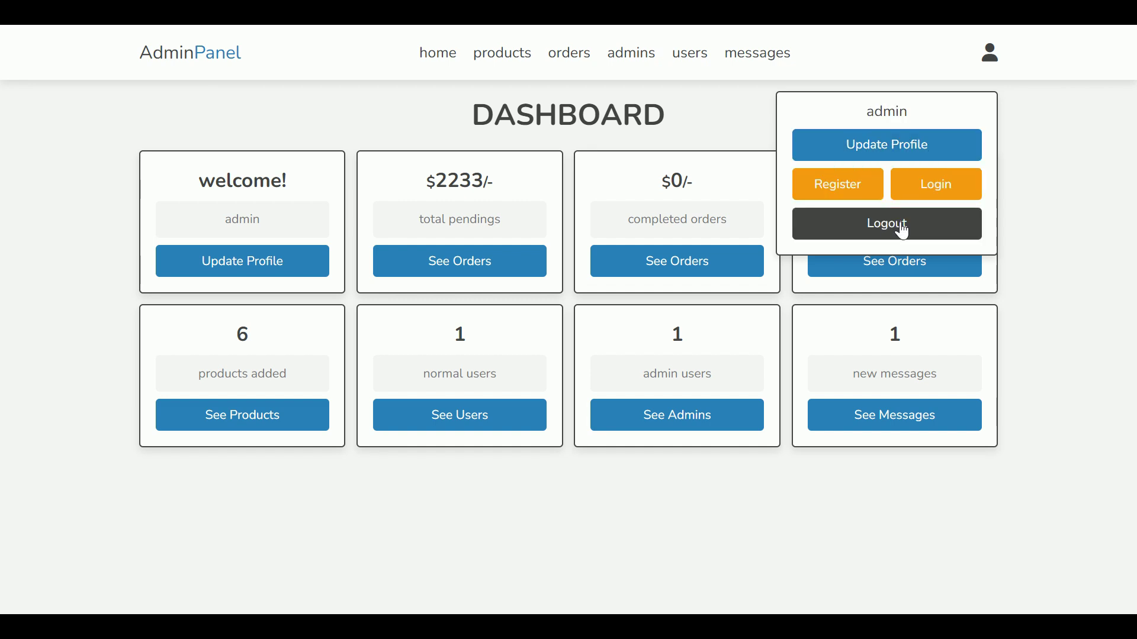
left_click(994, 63)
left_click_drag(680, 119, 469, 119)
left_click(367, 177)
Step: Highlight the welcome card's text and admin name, then go to the products page
left_click_drag(179, 189, 314, 177)
left_click(282, 218)
left_click_drag(281, 218, 219, 220)
left_click(219, 221)
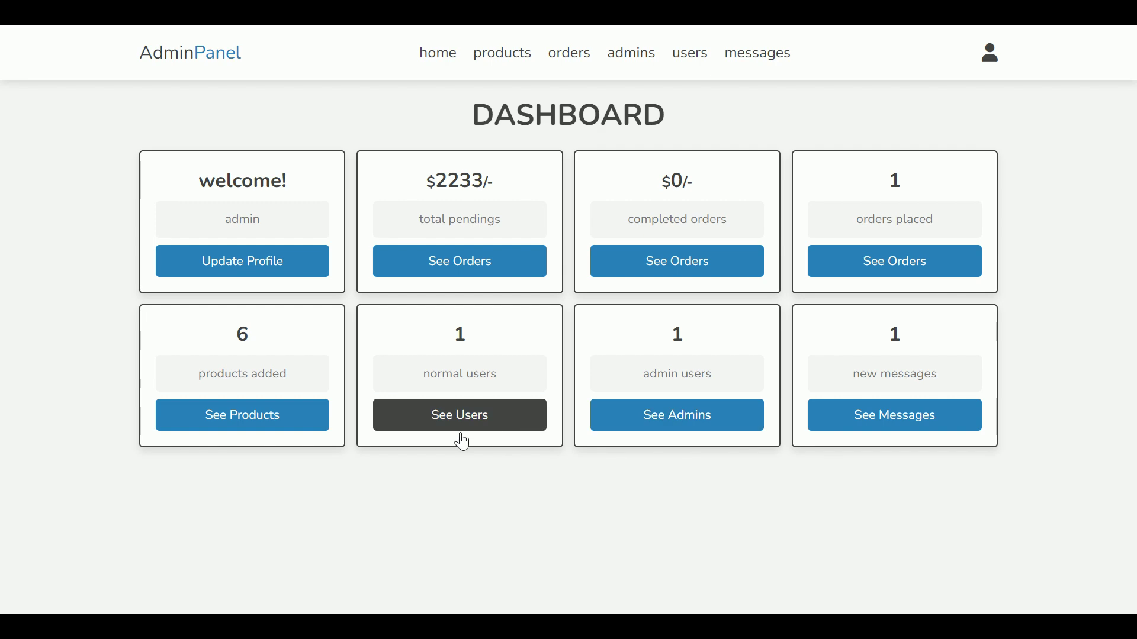
left_click(527, 57)
Step: Look over the products page, highlighting its headings including PRODUCTS ADDED
left_click_drag(471, 118, 715, 124)
left_click(695, 134)
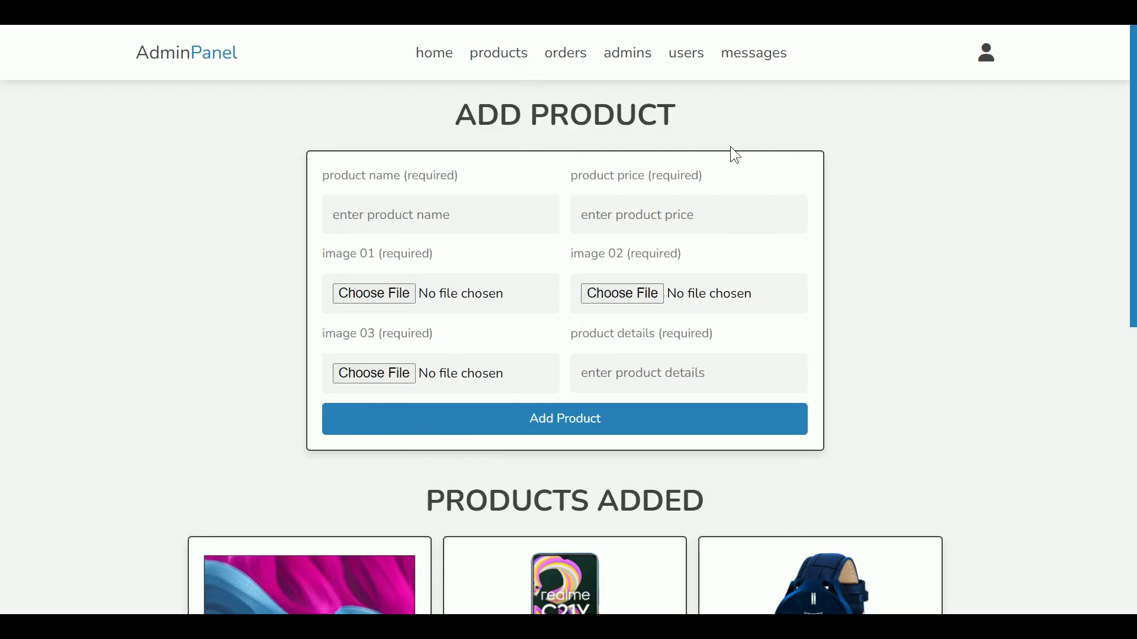
scroll(769, 207, "down", 5)
left_click_drag(732, 223, 422, 208)
left_click(485, 209)
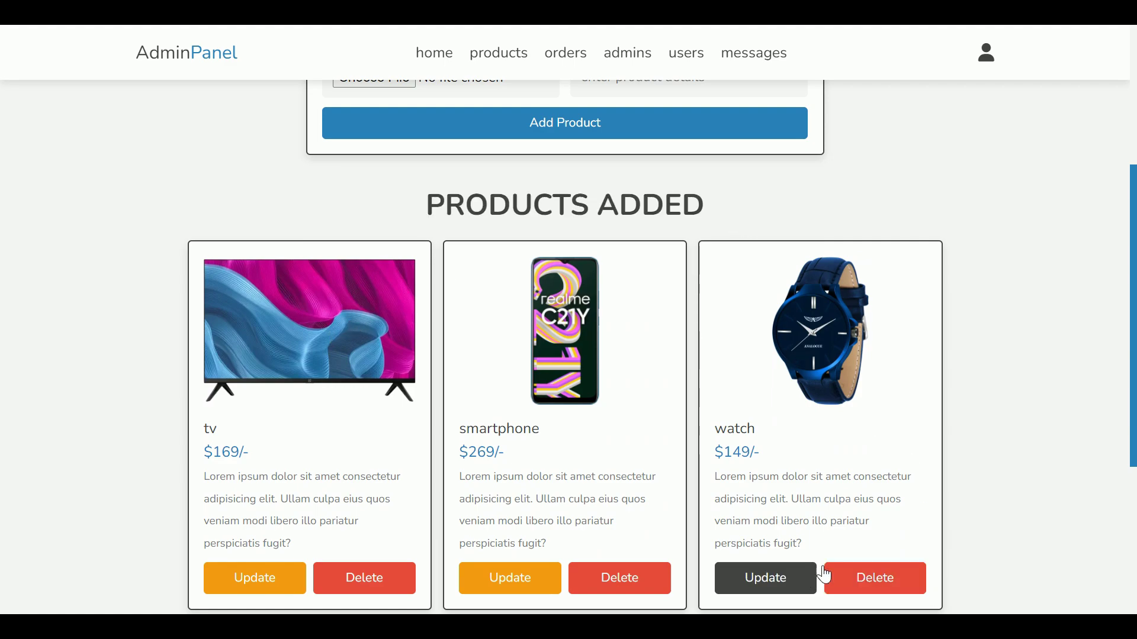
scroll(1132, 405, "down", 7)
scroll(1125, 391, "up", 10)
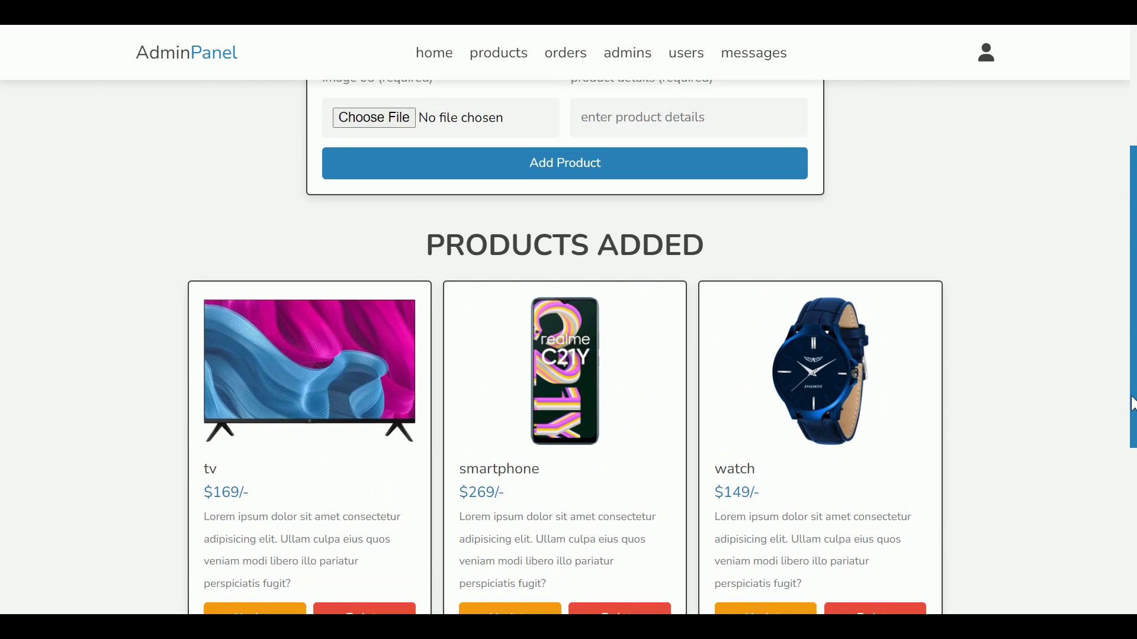
Step: Enter the product name 'fridge' and the price 789
left_click(414, 218)
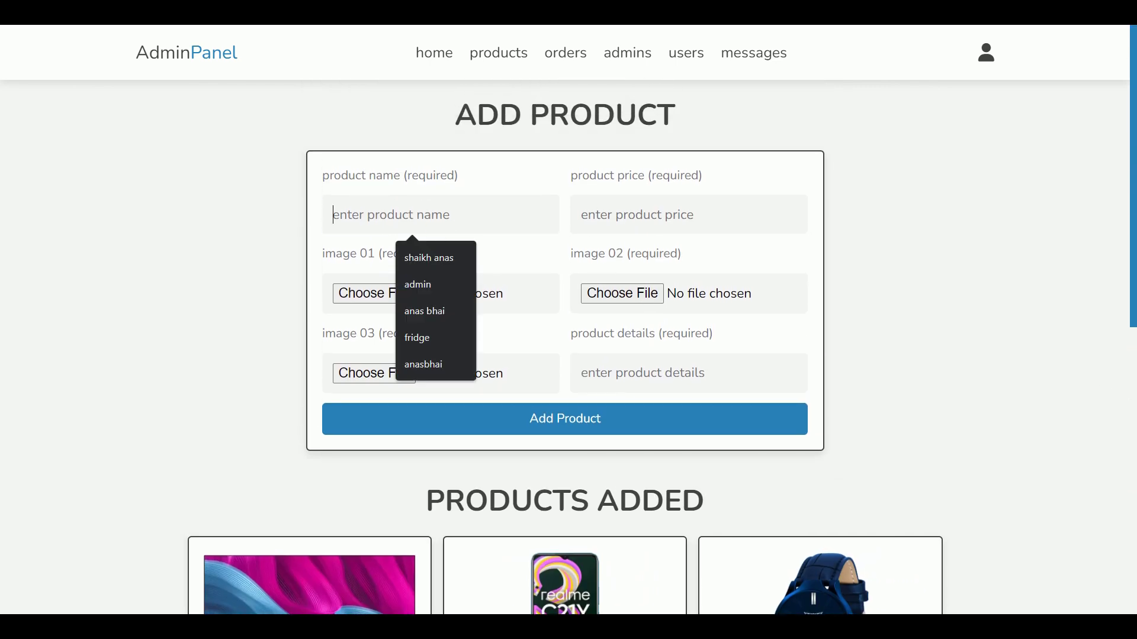
type("f")
left_click(431, 266)
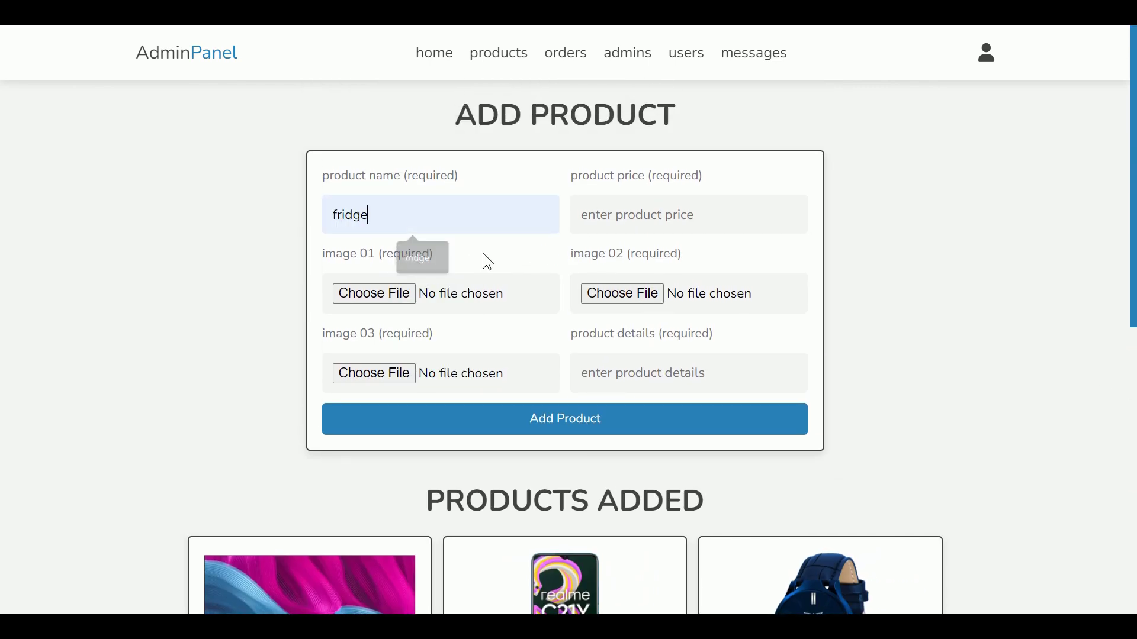
type("789")
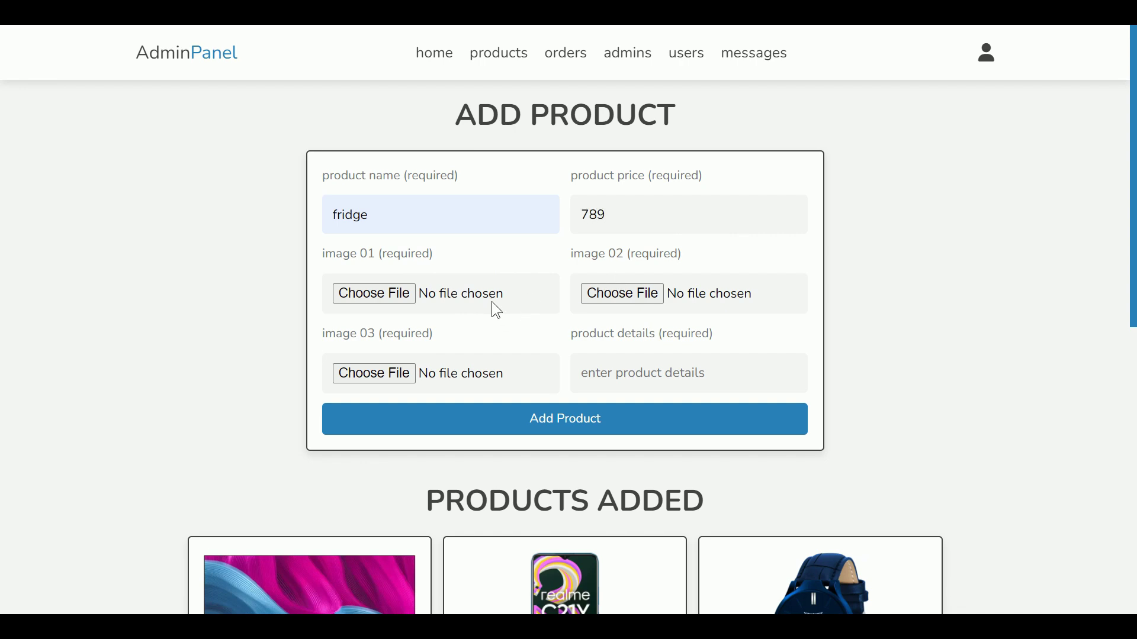
Step: Choose fridge-1.webp, fridge-2.webp and fridge-3.webp as images 01, 02 and 03
left_click(492, 303)
scroll(502, 273, "down", 1)
double_click(318, 269)
left_click(716, 308)
scroll(258, 269, "down", 1)
double_click(203, 279)
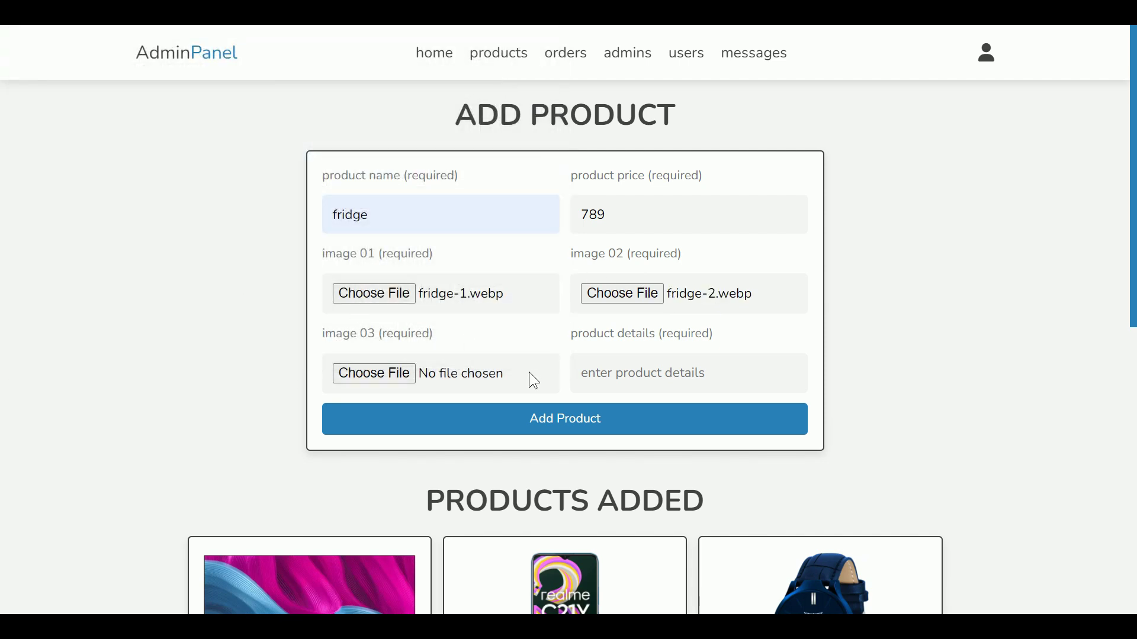
left_click(462, 373)
double_click(487, 177)
Step: Paste the copied lorem-ipsum description into details and add the fridge product
scroll(707, 380, "down", 1)
scroll(668, 330, "down", 3)
scroll(668, 296, "up", 1)
left_click(675, 224)
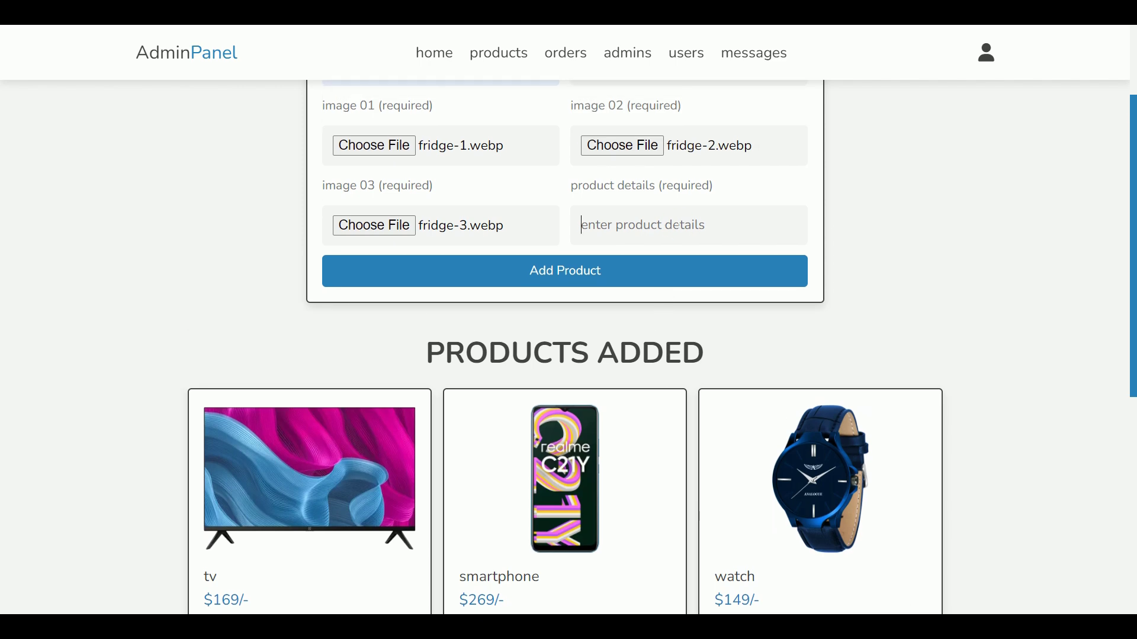
type("111")
scroll(677, 359, "down", 4)
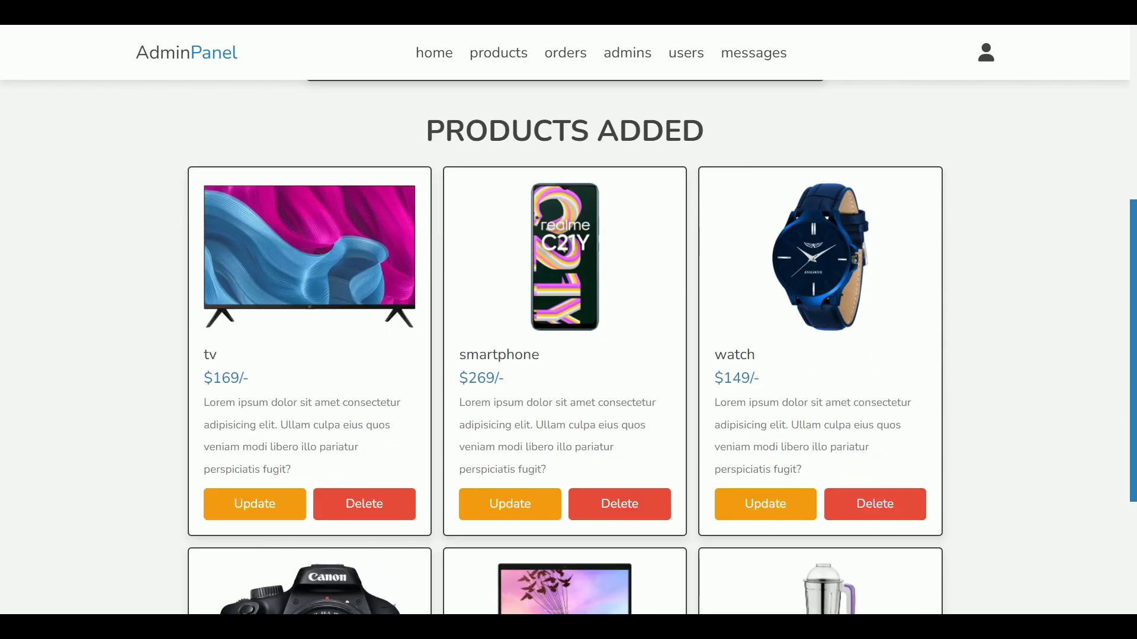
left_click_drag(569, 474, 468, 408)
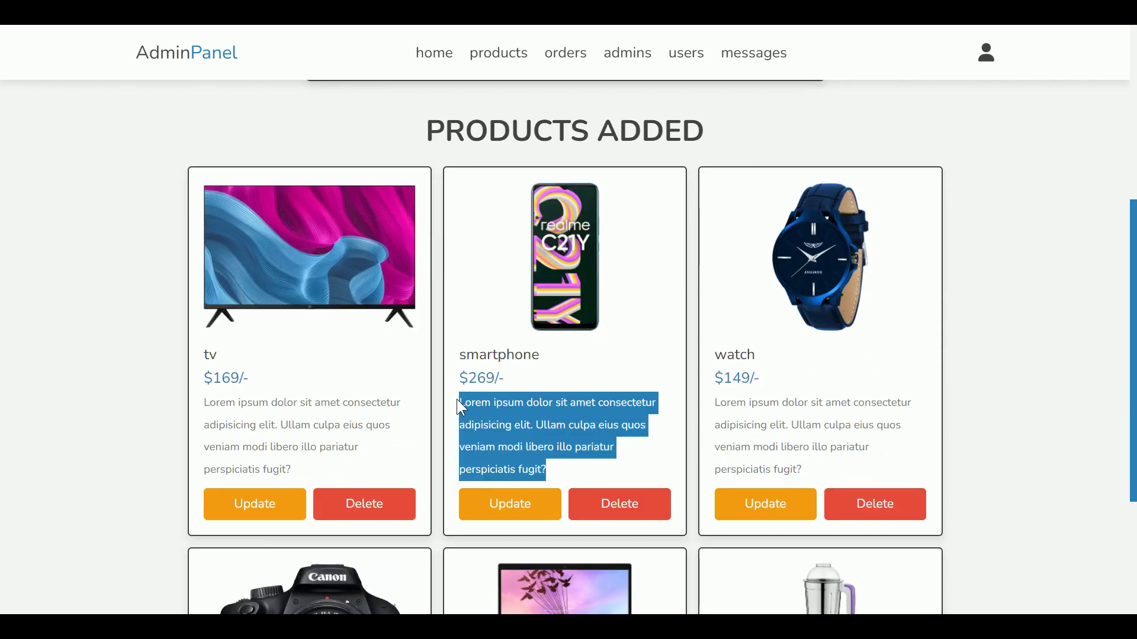
scroll(641, 349, "up", 4)
key("ctrl+v")
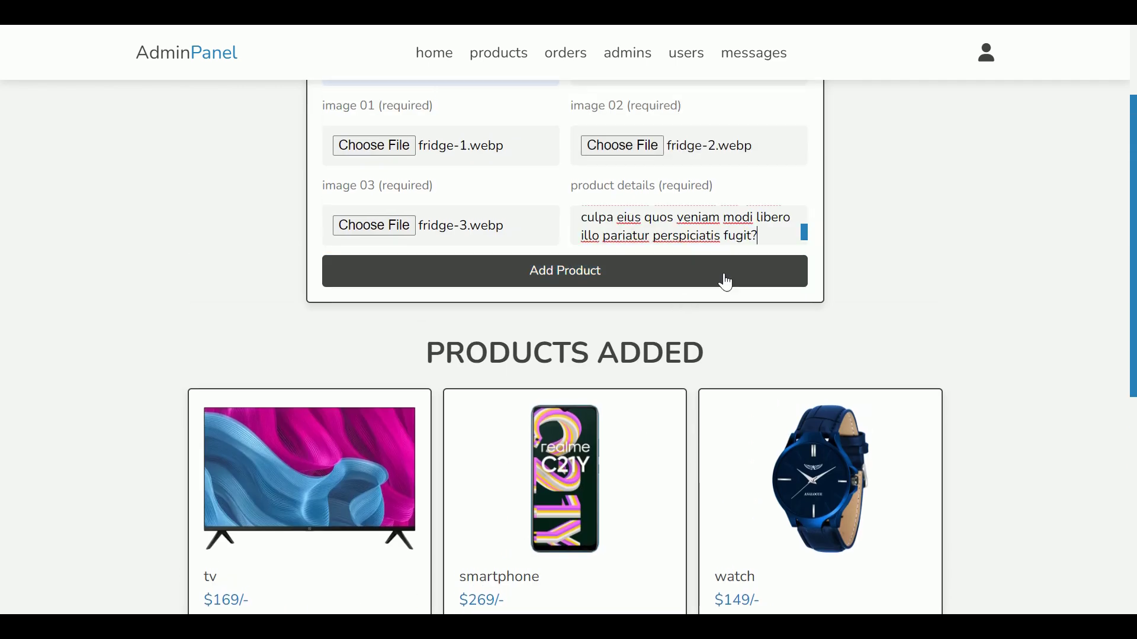
left_click(768, 277)
left_click_drag(124, 57, 277, 58)
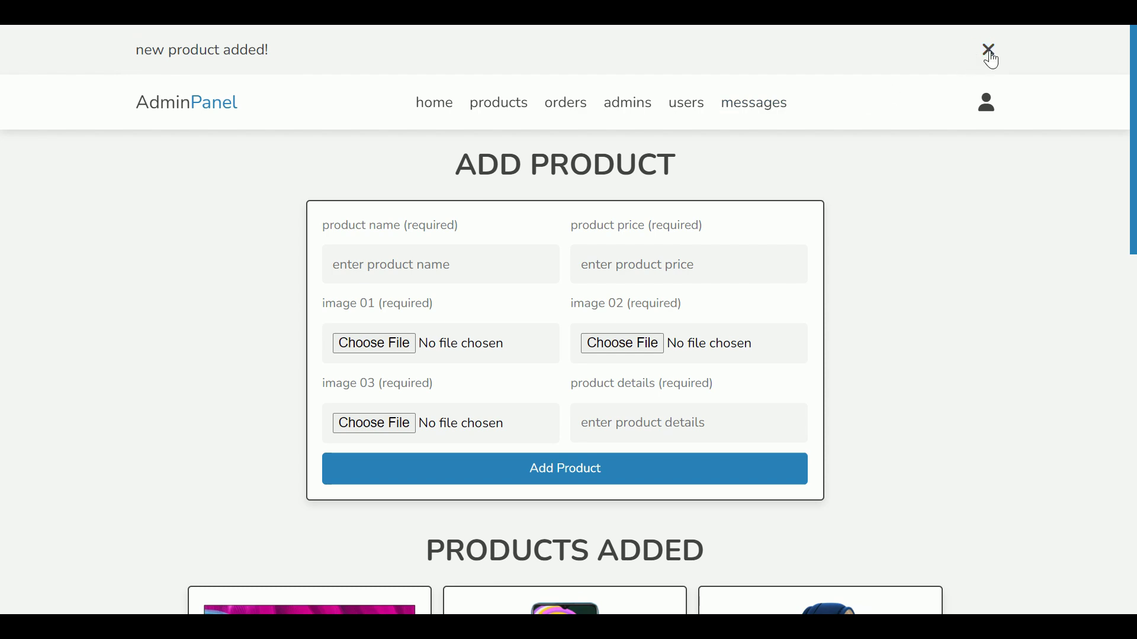
Step: Dismiss the message and delete the fridge product, confirming with OK
left_click(993, 57)
scroll(1048, 178, "down", 15)
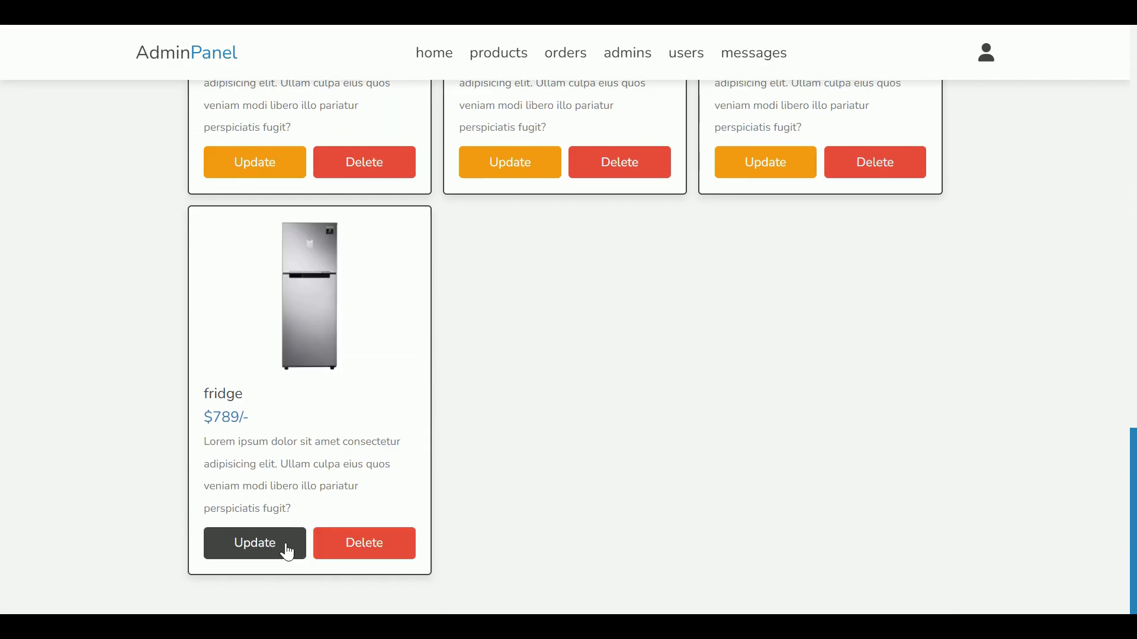
left_click(378, 542)
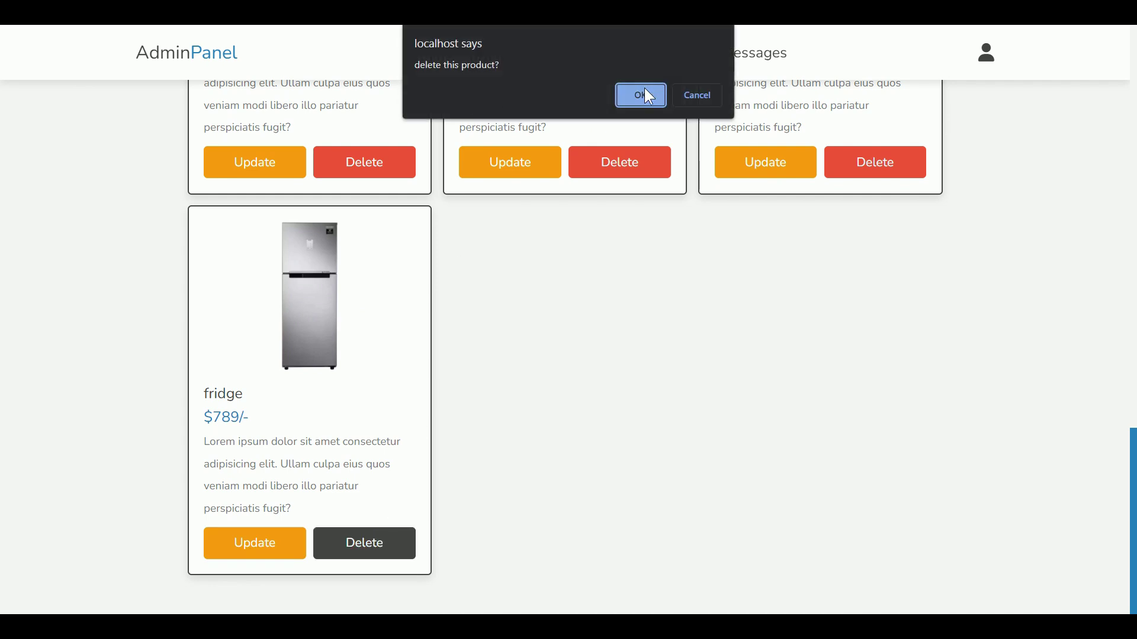
left_click(643, 95)
scroll(432, 355, "down", 15)
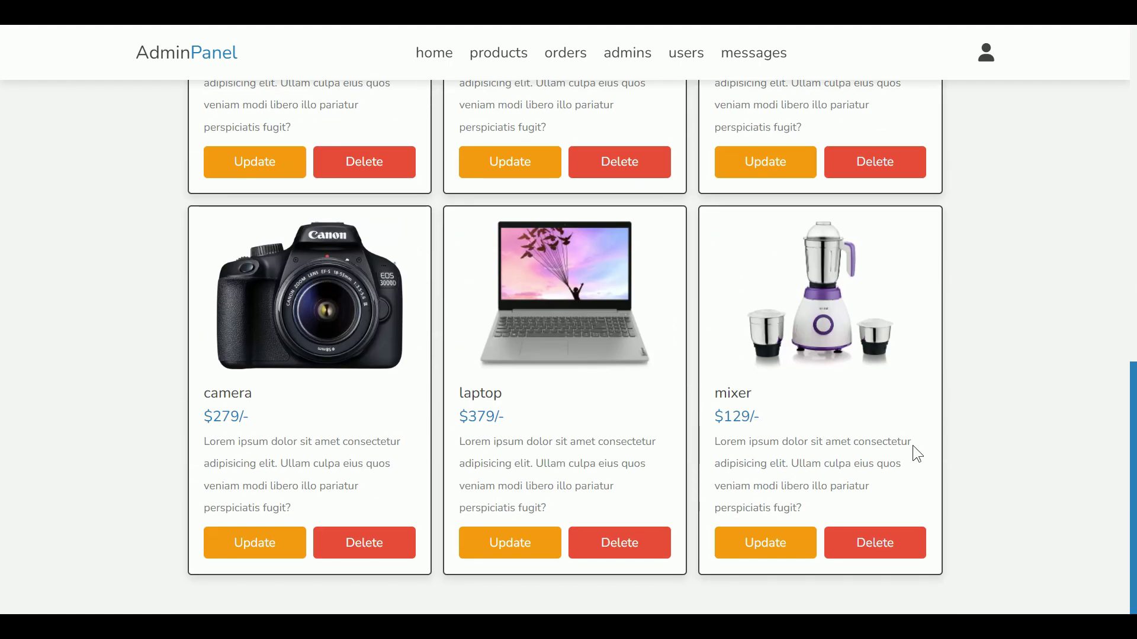
scroll(912, 417, "up", 2)
scroll(900, 413, "down", 3)
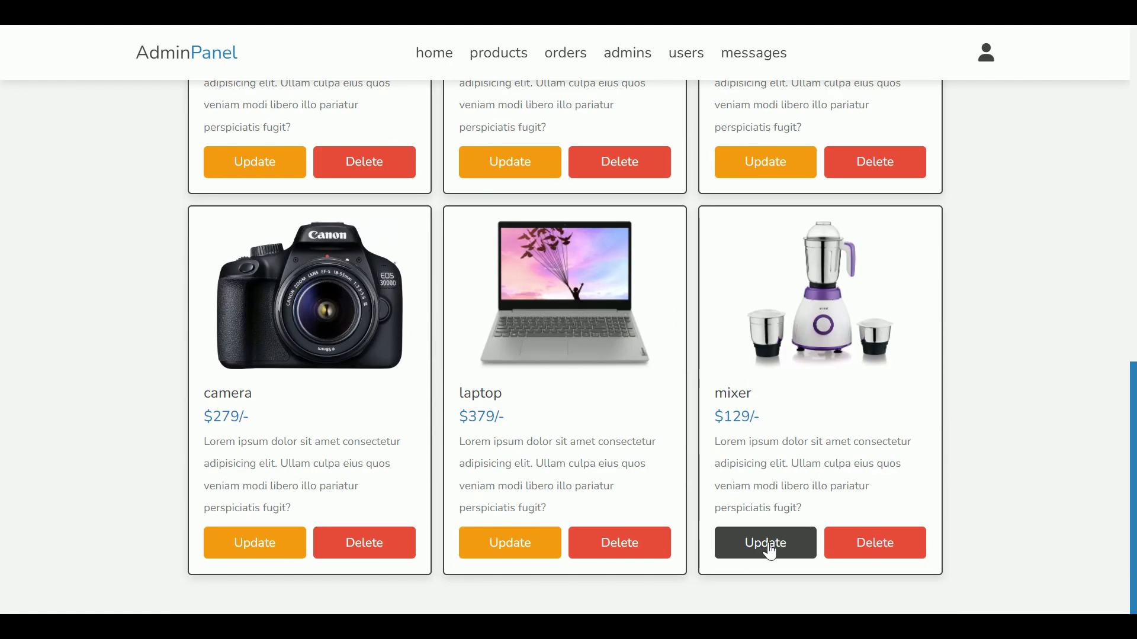
Step: Open the mixer for editing, preview its images, and save it at price 56
left_click(767, 548)
left_click(622, 348)
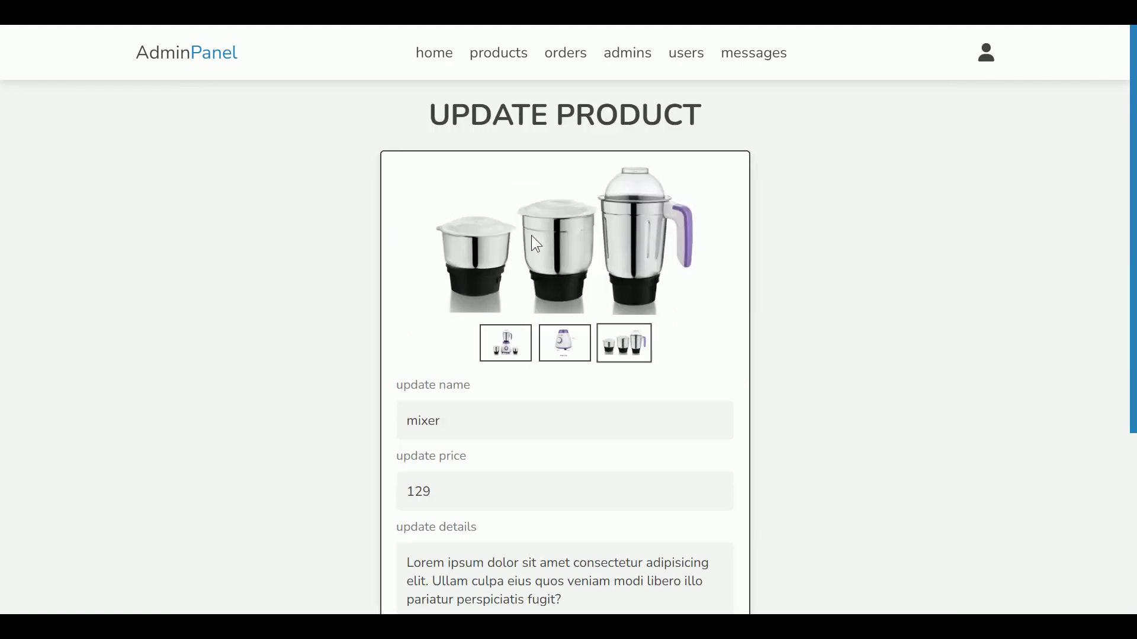
left_click(573, 358)
left_click(520, 359)
scroll(520, 359, "down", 5)
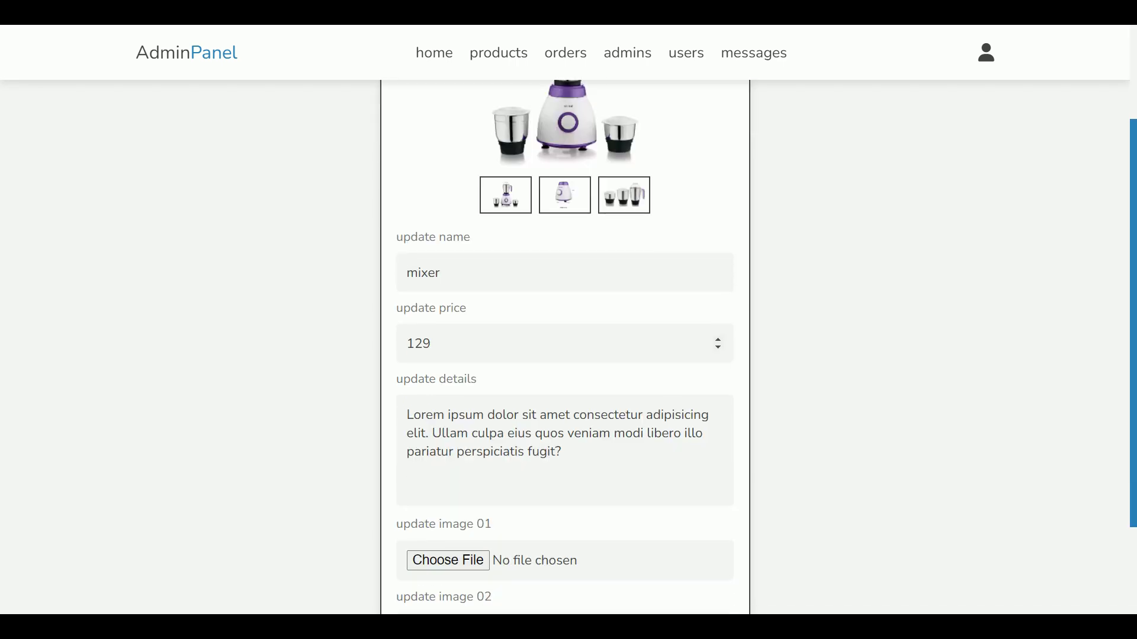
scroll(443, 199, "up", 1)
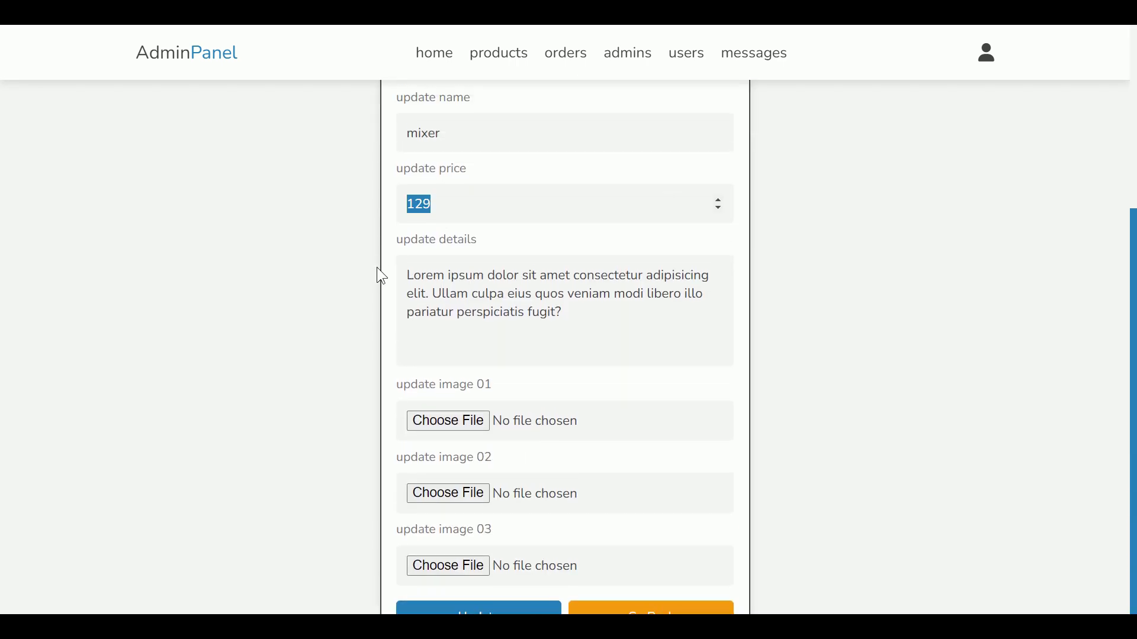
type("56")
scroll(667, 386, "down", 2)
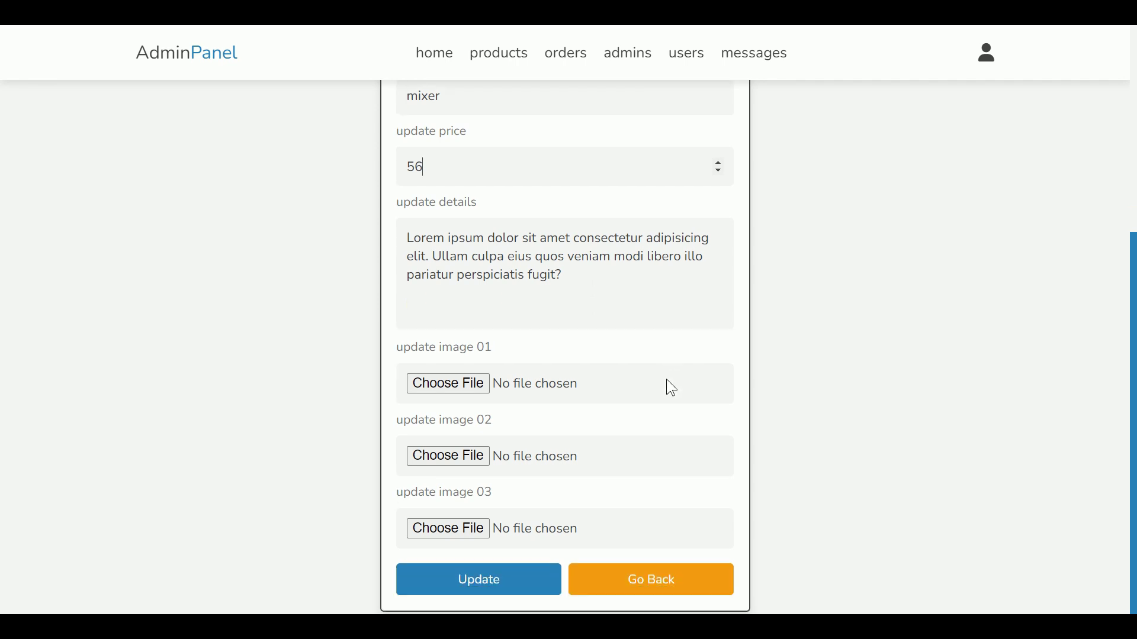
left_click(523, 542)
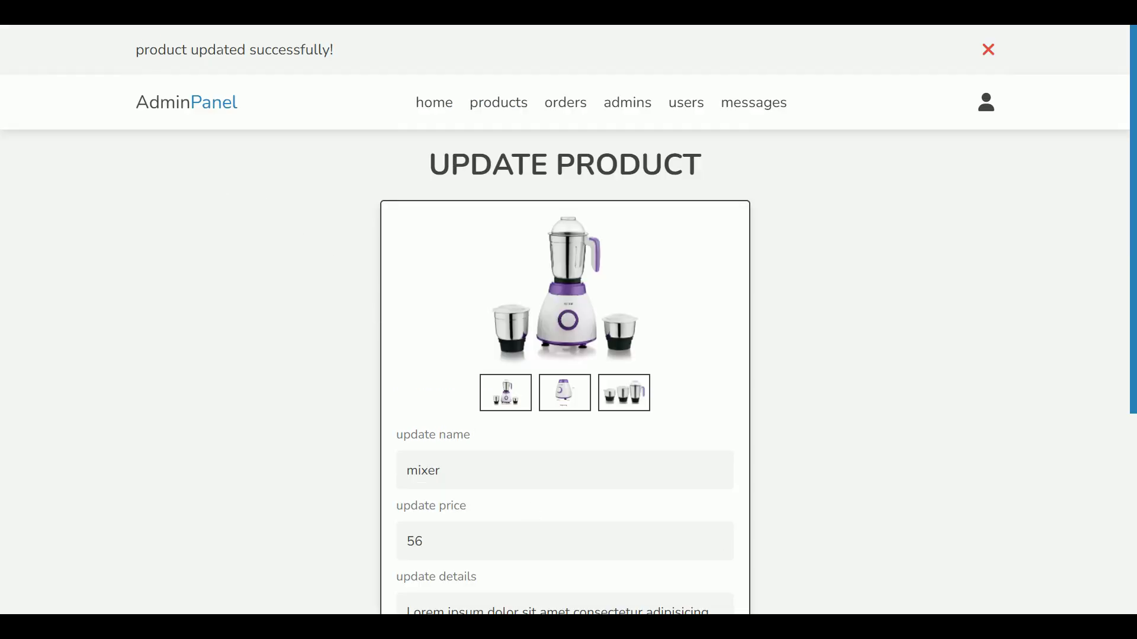
Step: Replace the mixer's image 02 with tv-02 and update the product
left_click_drag(147, 49, 335, 51)
left_click(990, 50)
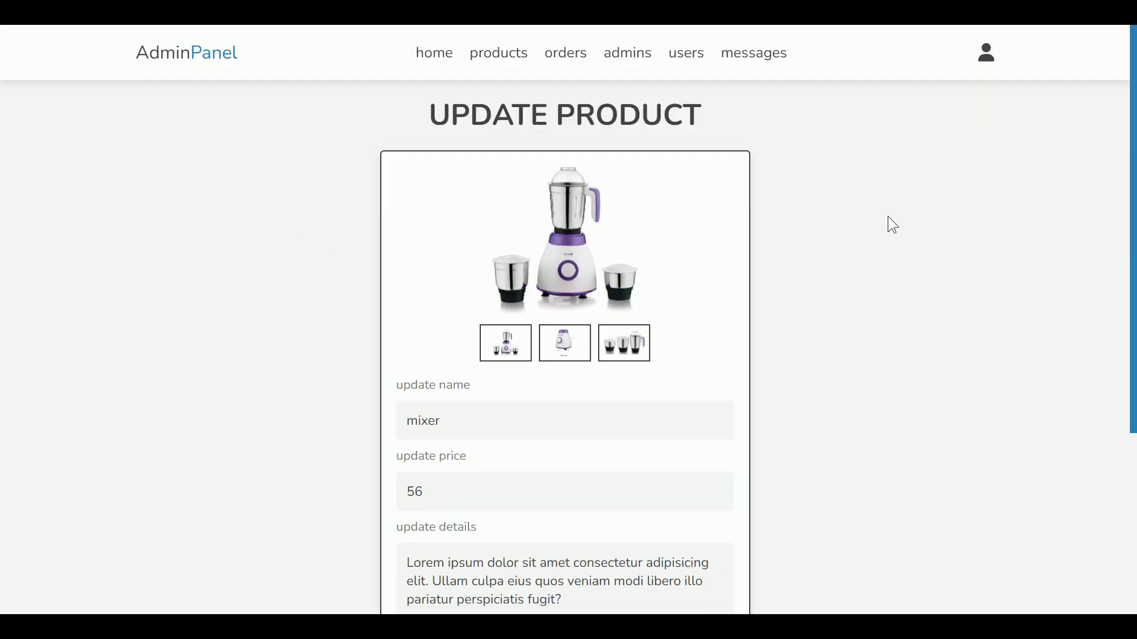
scroll(887, 215, "down", 2)
scroll(709, 418, "down", 3)
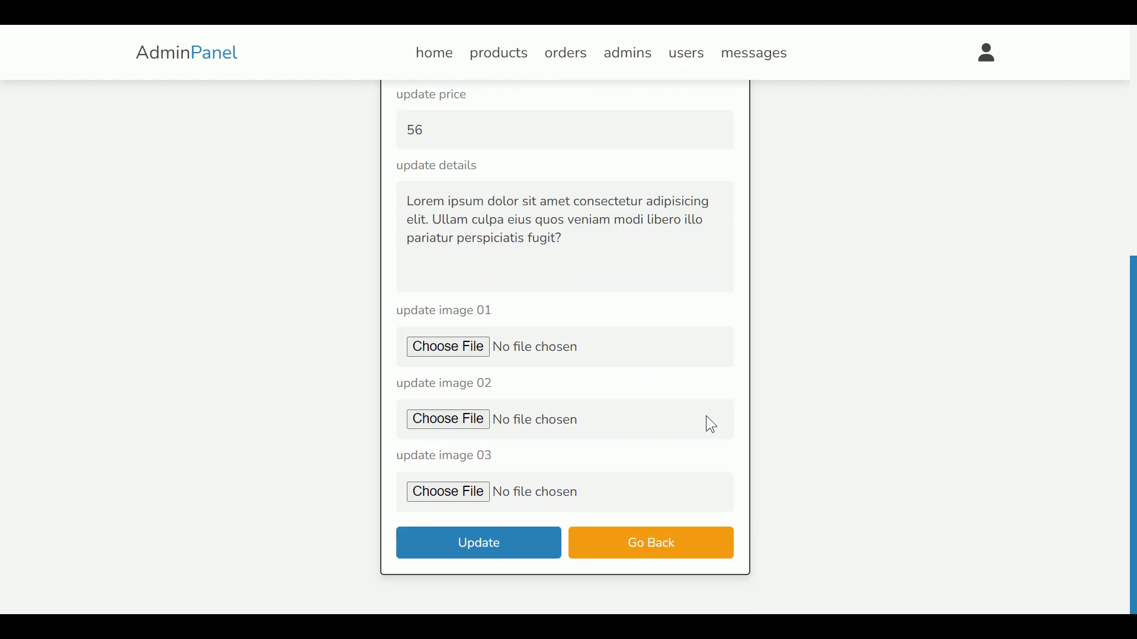
left_click(659, 432)
left_click(314, 191)
double_click(314, 191)
left_click(525, 555)
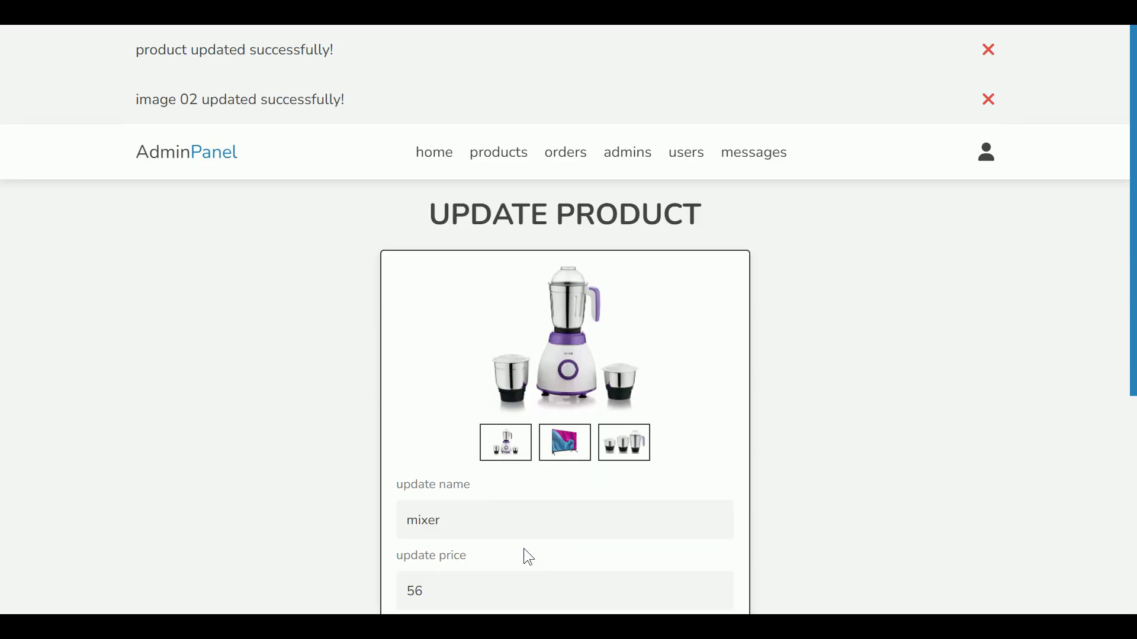
Step: Preview the TV image as the main picture and dismiss both success messages
left_click(571, 447)
left_click(627, 445)
left_click(507, 448)
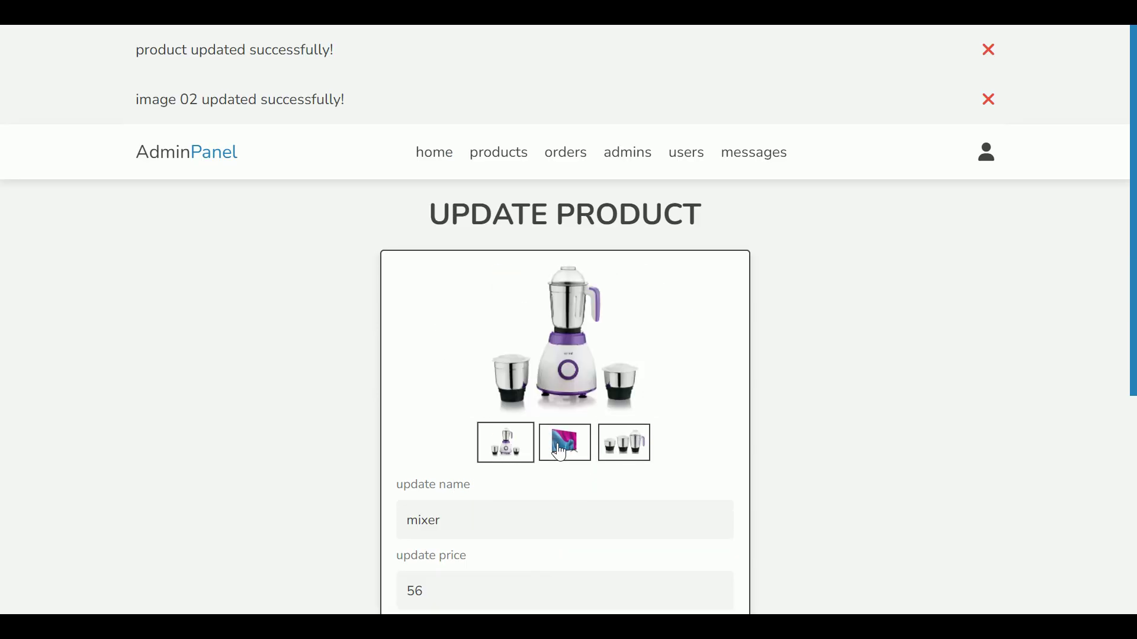
left_click(565, 443)
left_click(988, 101)
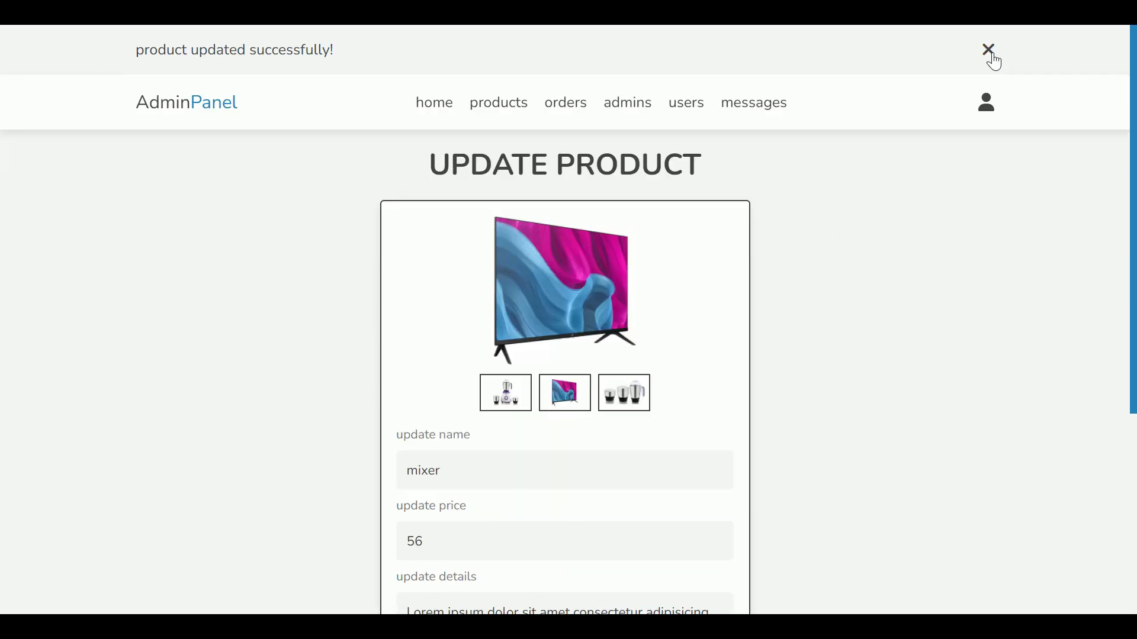
left_click(989, 50)
Step: Restore mixer-2 as image 02 and update the product
scroll(961, 117, "down", 5)
left_click(545, 493)
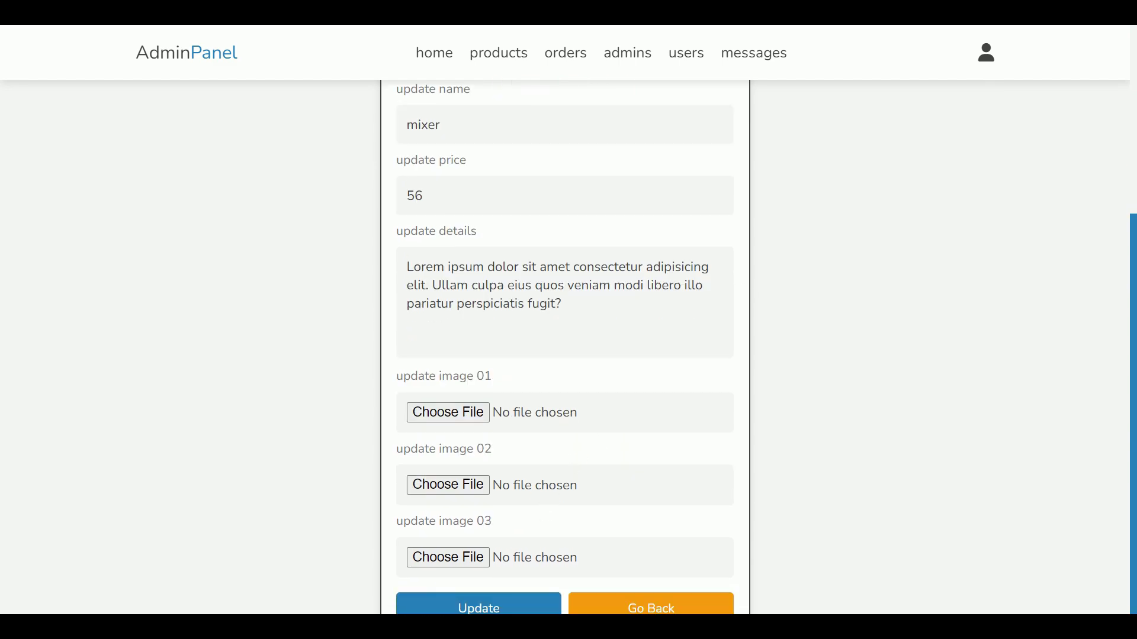
scroll(503, 249, "down", 10)
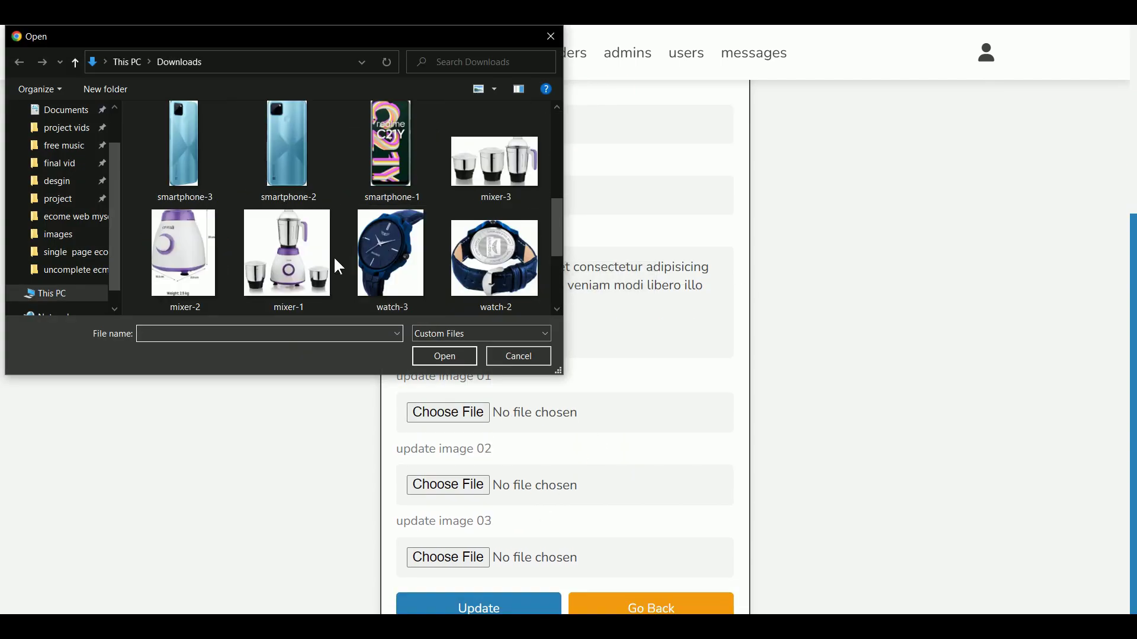
double_click(198, 283)
left_click(453, 599)
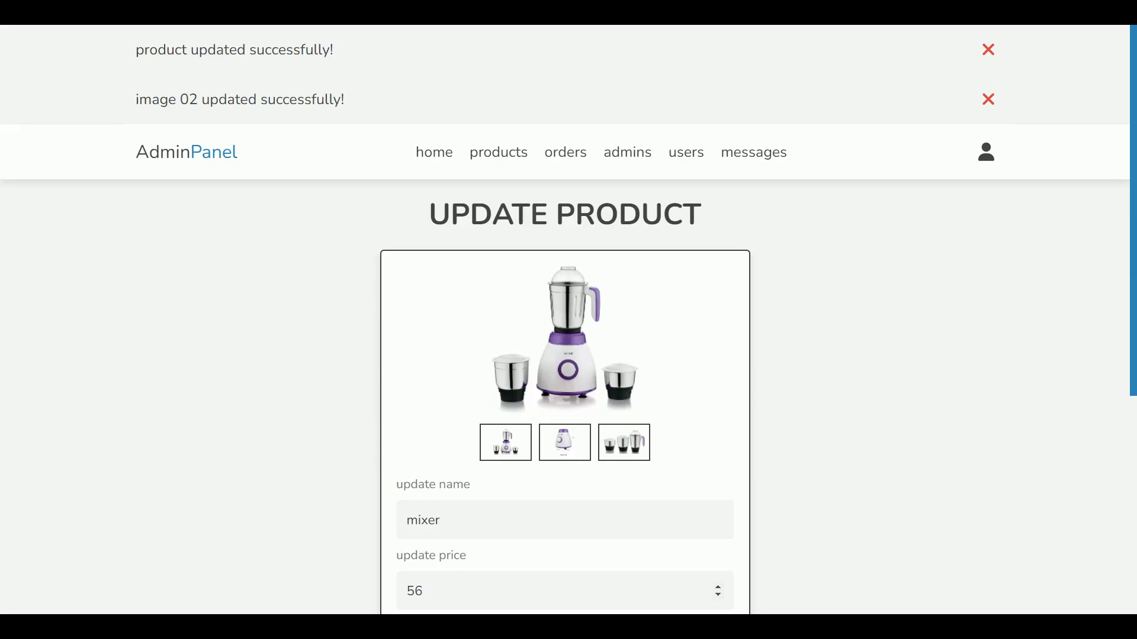
Step: Preview the mixer images, close the messages, go back, and open placed orders
left_click(564, 448)
left_click(636, 454)
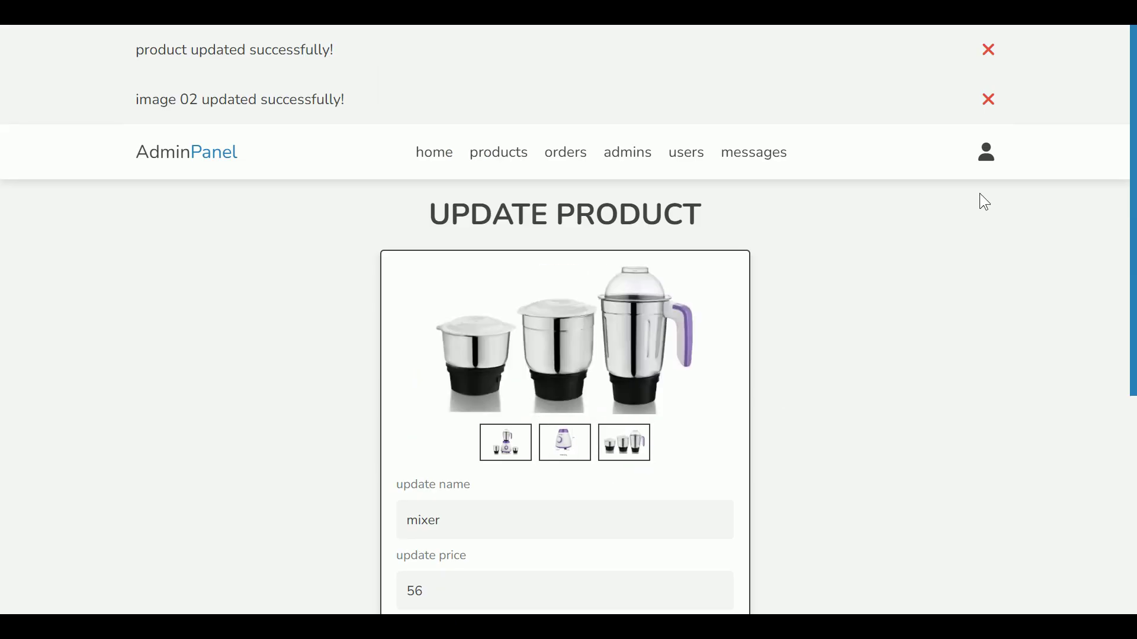
left_click(998, 106)
left_click(997, 48)
scroll(947, 154, "down", 5)
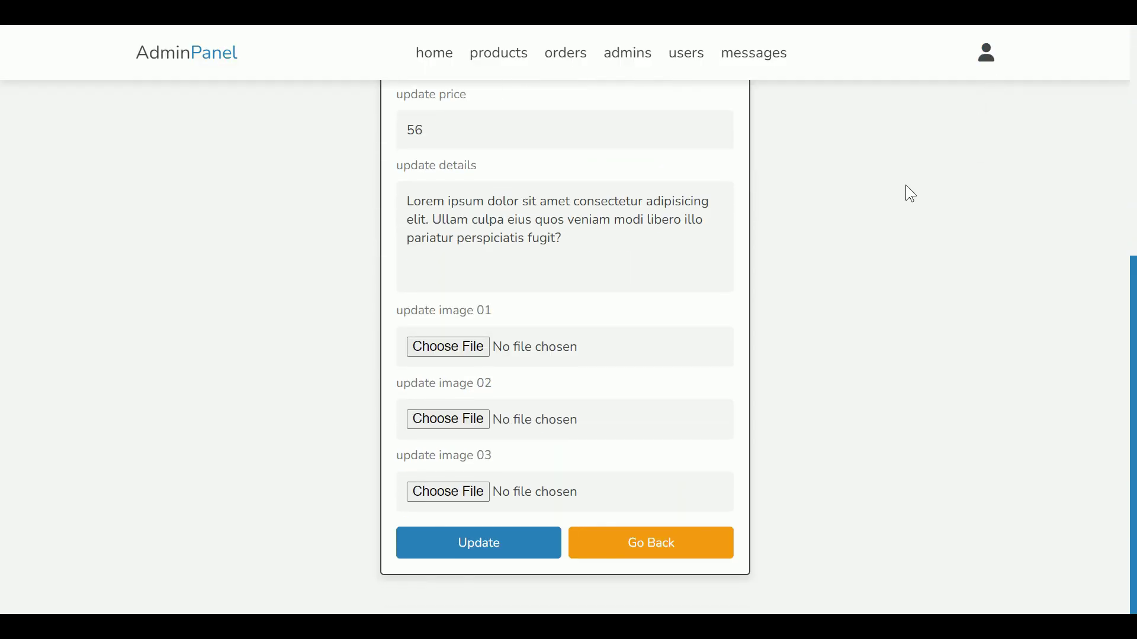
left_click(708, 528)
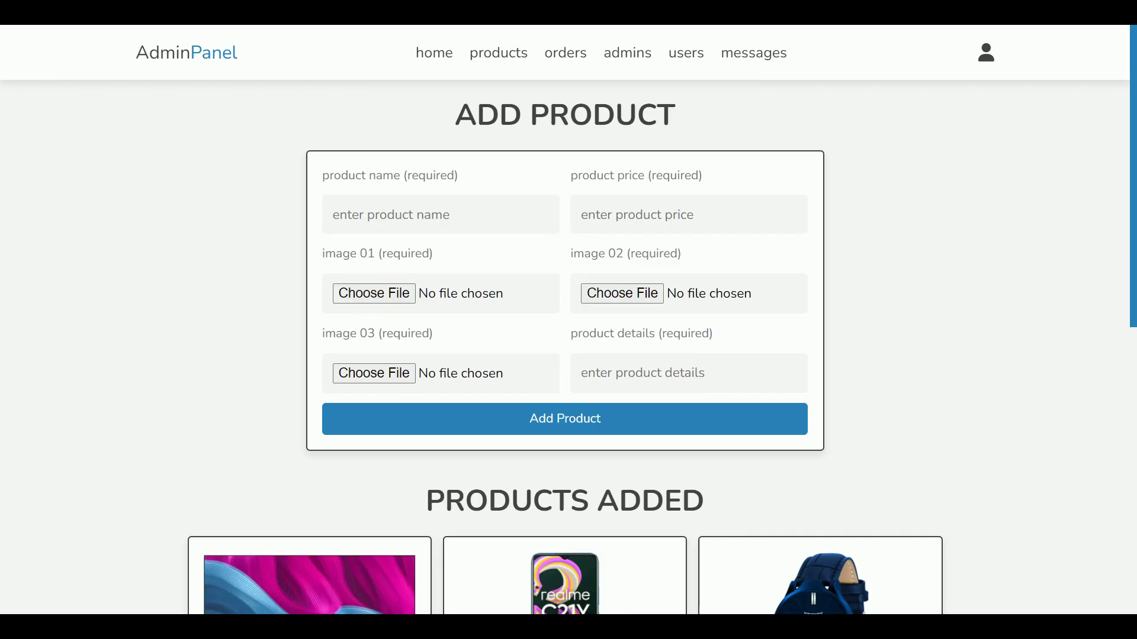
left_click(583, 67)
Step: Check the order status options and cancel an attempted order deletion
left_click(592, 497)
left_click(594, 498)
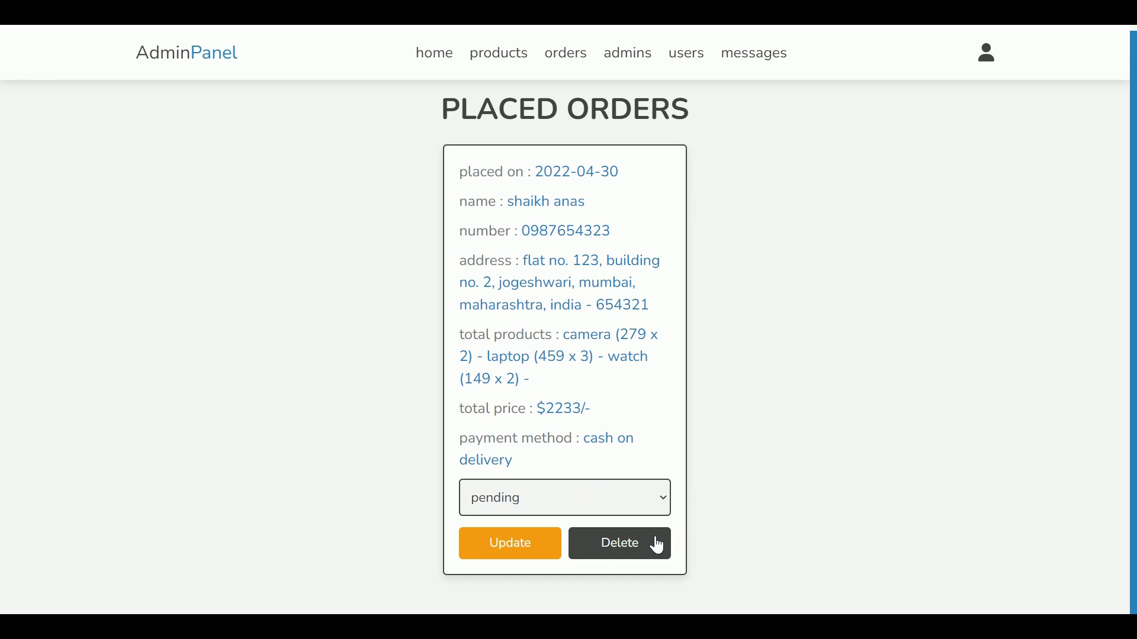
left_click(617, 539)
left_click(693, 94)
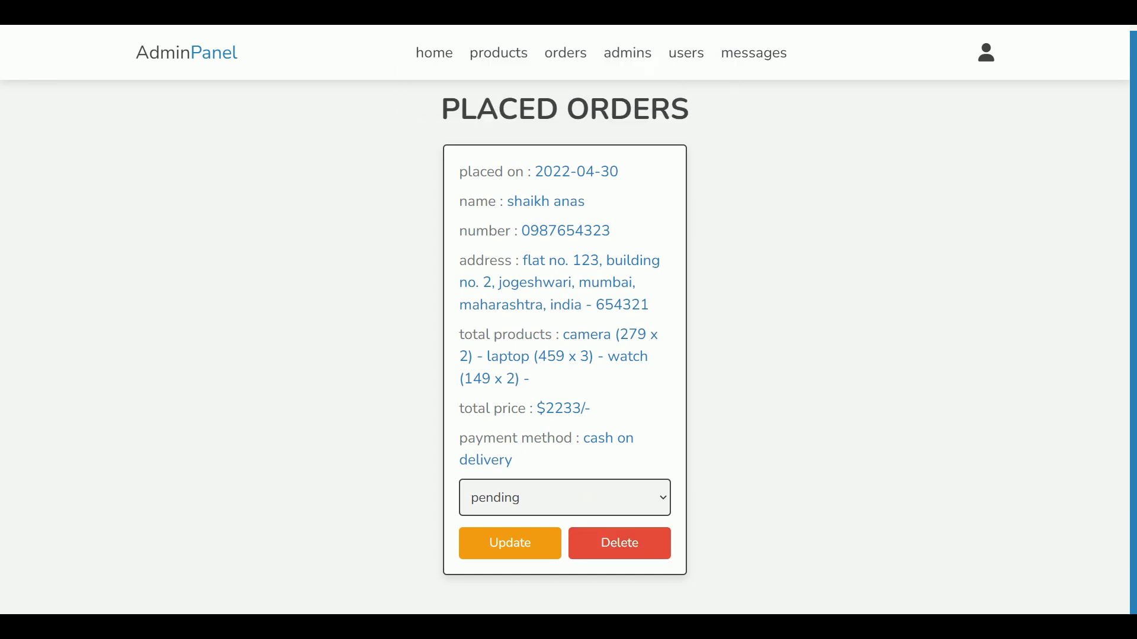
Step: Set the order's status to completed, save it, and dismiss the confirmation
left_click(550, 504)
left_click(541, 561)
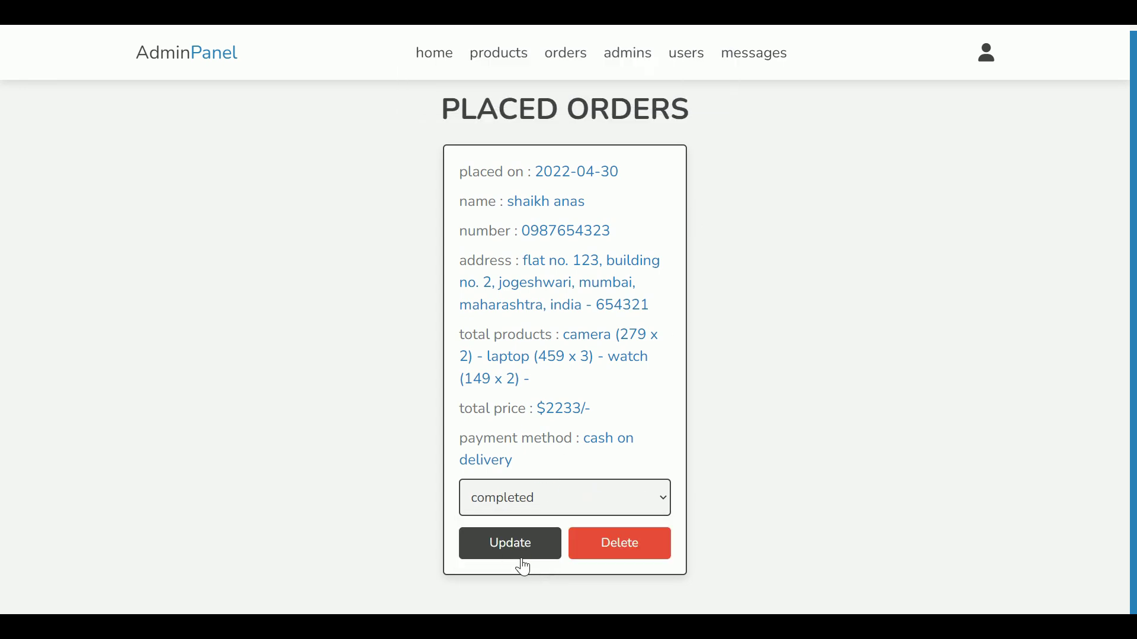
left_click(522, 551)
left_click_drag(127, 58, 323, 60)
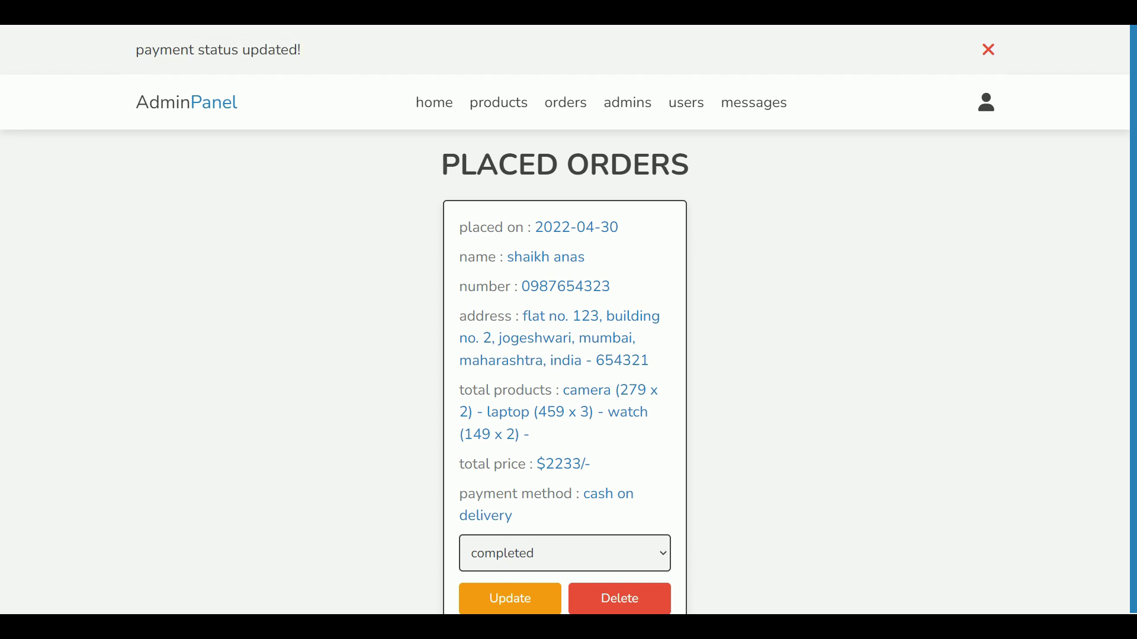
left_click(988, 50)
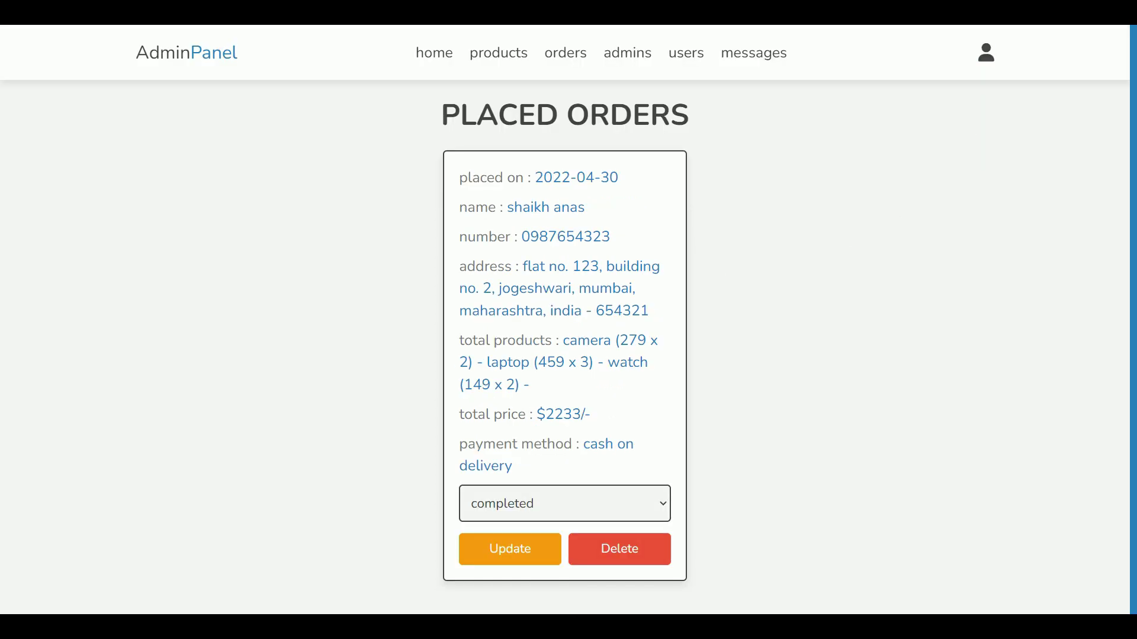
Step: Return to the dashboard and highlight the $0/- total pendings figure
left_click(445, 54)
left_click_drag(476, 181, 516, 228)
left_click_drag(761, 229, 627, 220)
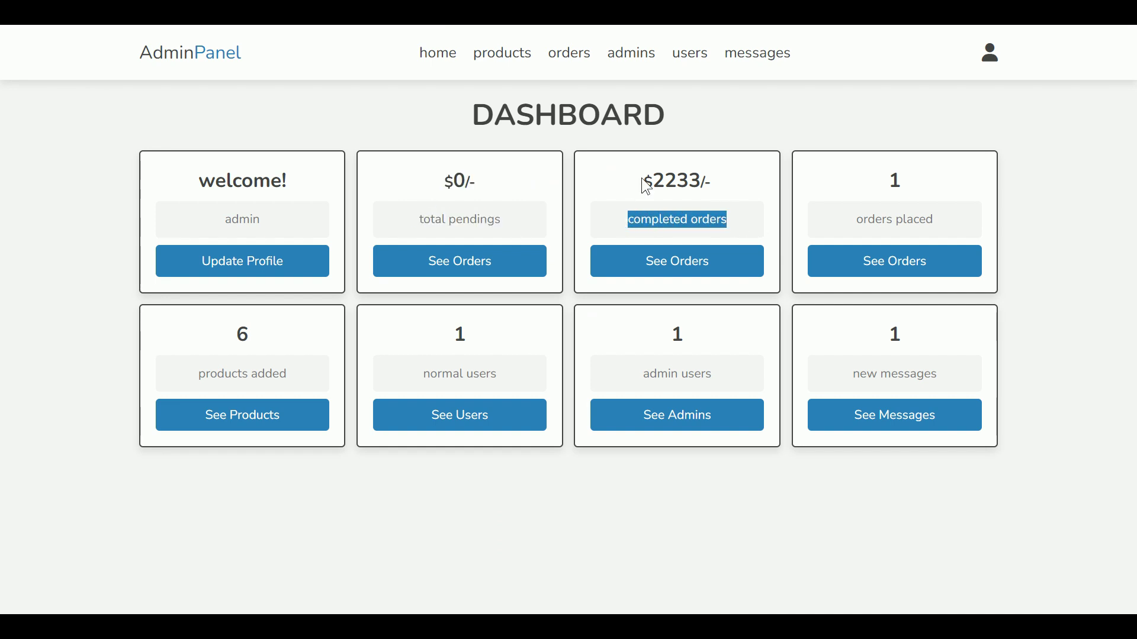
Step: Highlight the $2233/- completed figure and review the Admin Accounts page cards
left_click_drag(644, 181, 710, 181)
left_click(695, 181)
left_click(631, 53)
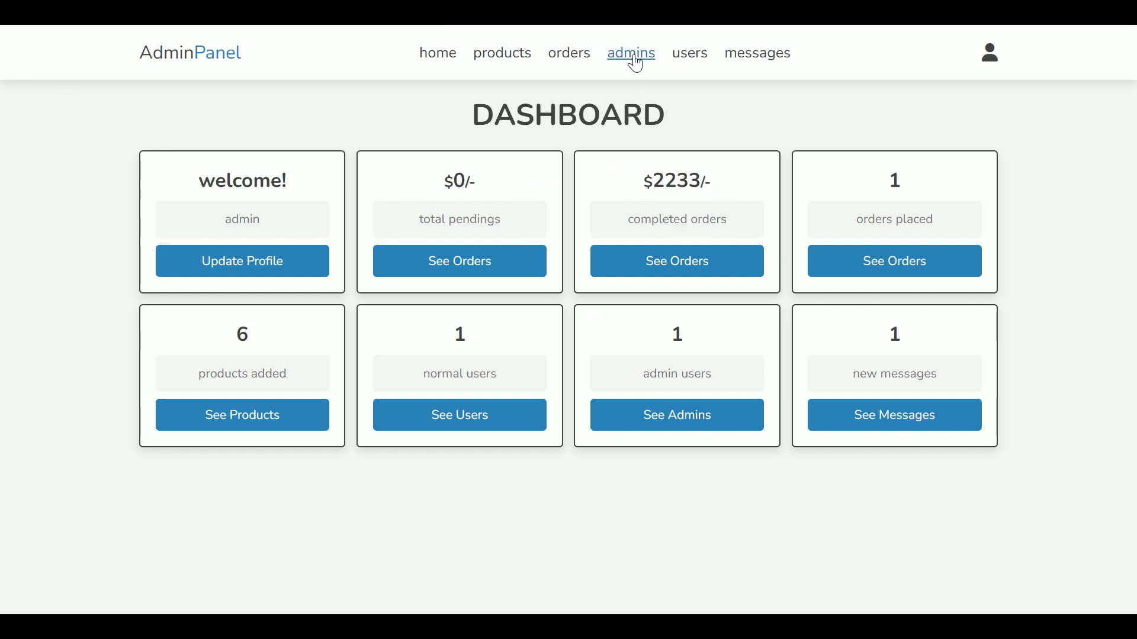
left_click_drag(355, 173, 528, 187)
left_click_drag(656, 173, 765, 202)
left_click(769, 205)
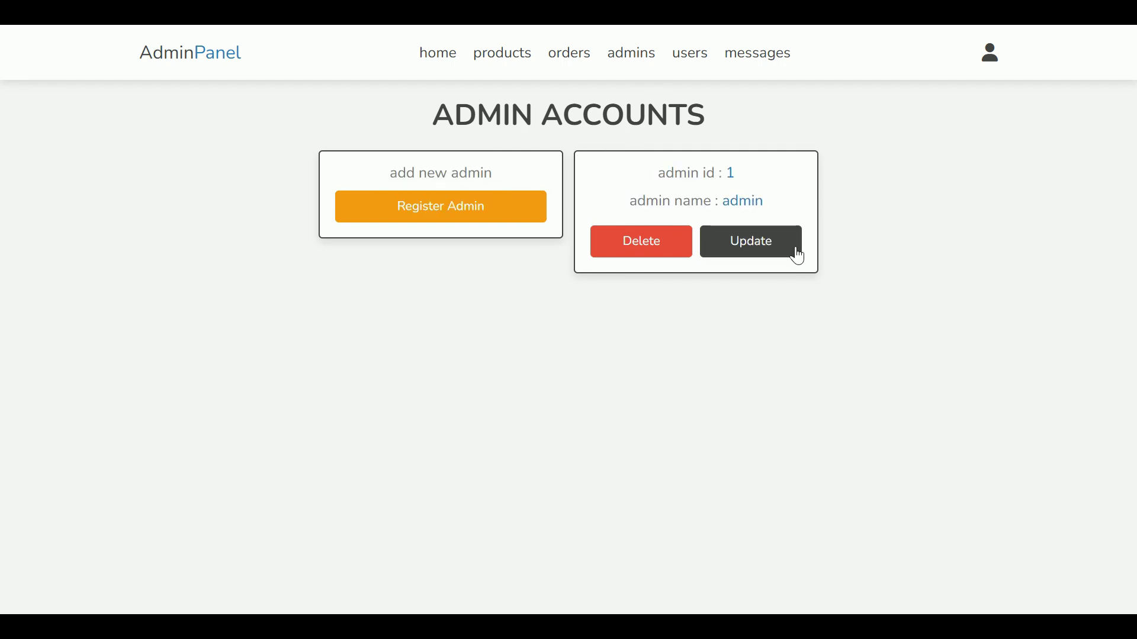
Step: Register a new admin with a saved username suggestion and a matching password
left_click(503, 214)
scroll(547, 205, "down", 1)
left_click(491, 269)
left_click(531, 307)
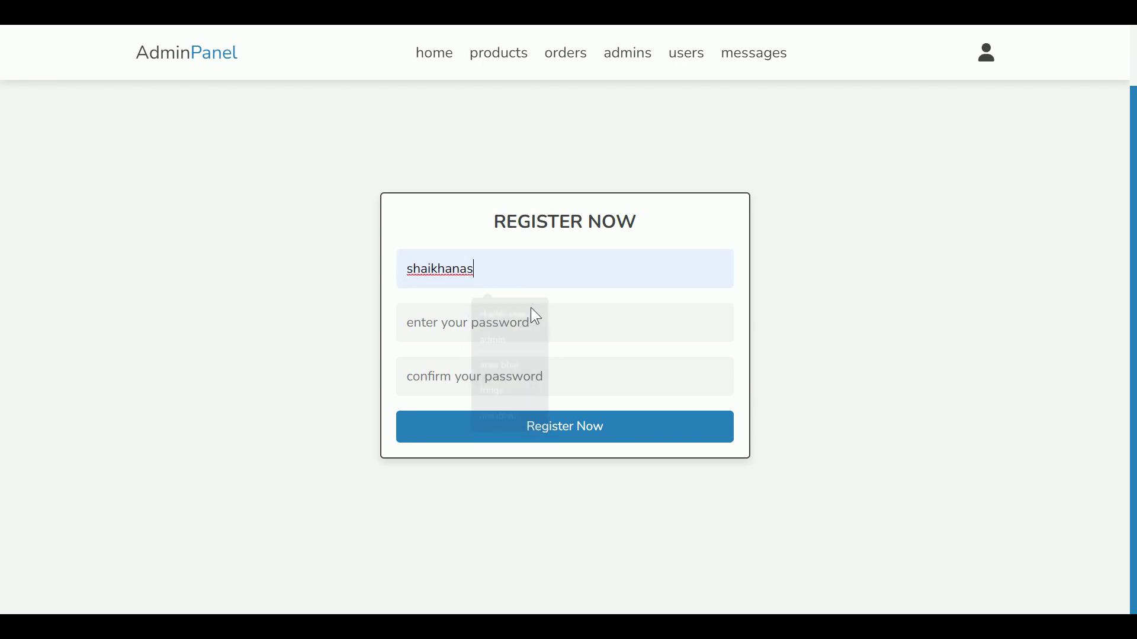
left_click(532, 333)
type("123")
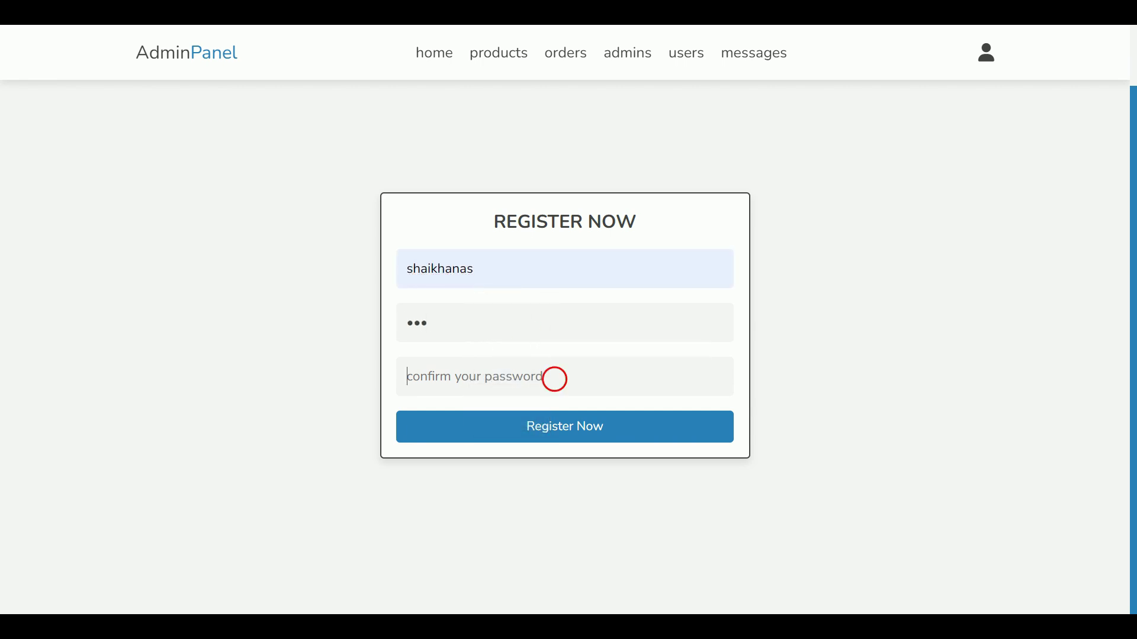
left_click(533, 377)
type("123")
left_click(660, 435)
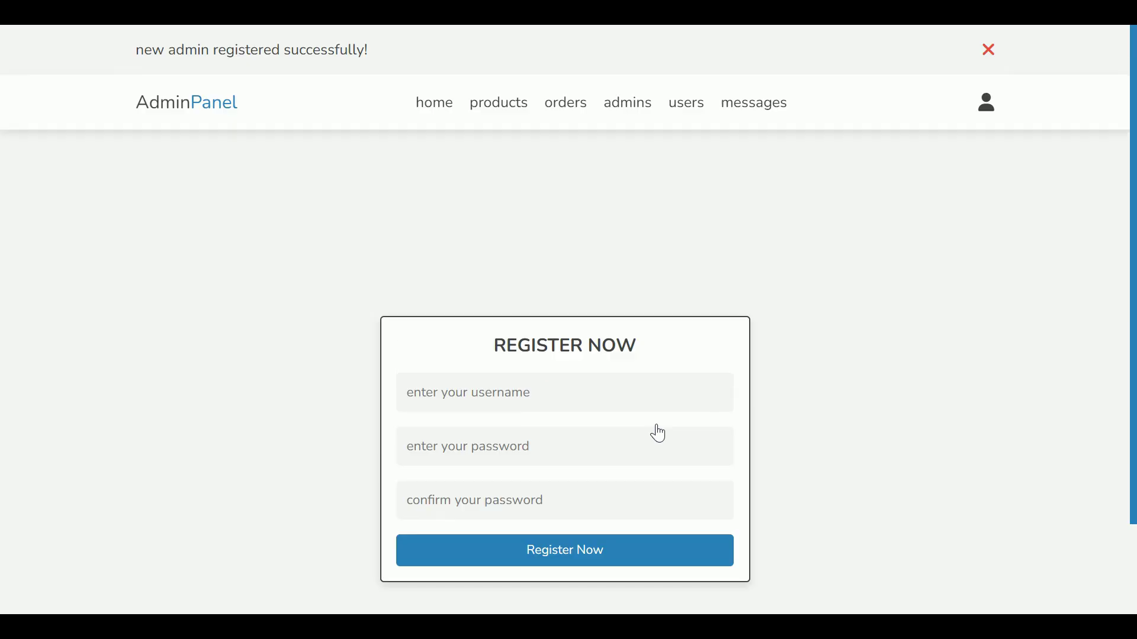
left_click_drag(134, 50, 376, 72)
left_click(447, 84)
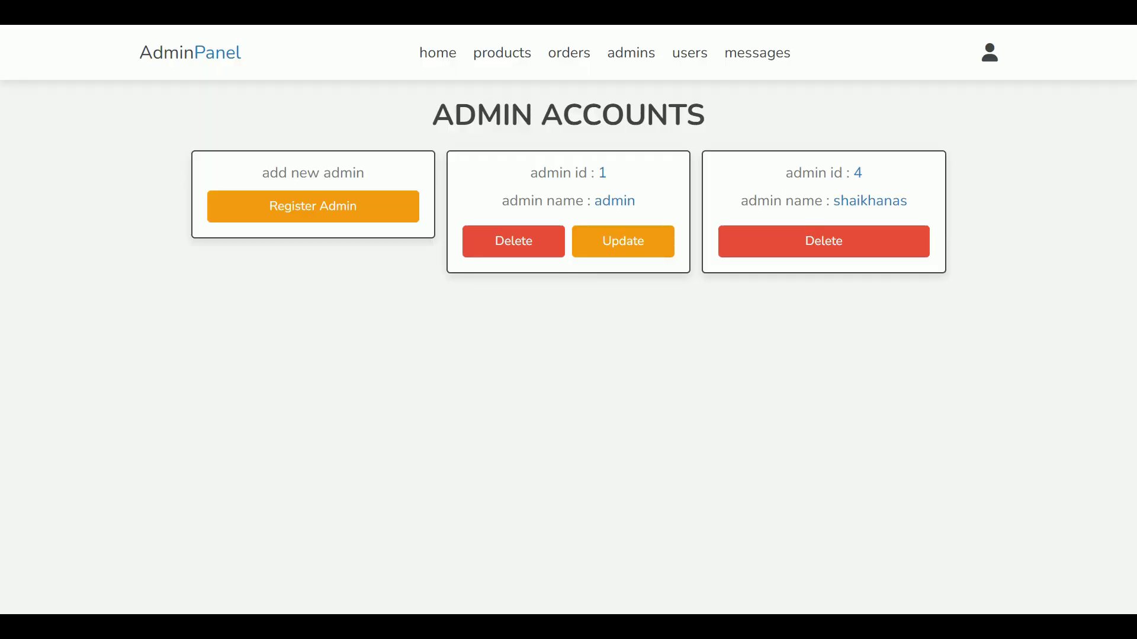
Step: Highlight the new admin's name on the admin accounts page, then start deleting the account and cancel
left_click_drag(847, 202, 925, 205)
left_click(925, 205)
left_click(901, 243)
left_click(688, 94)
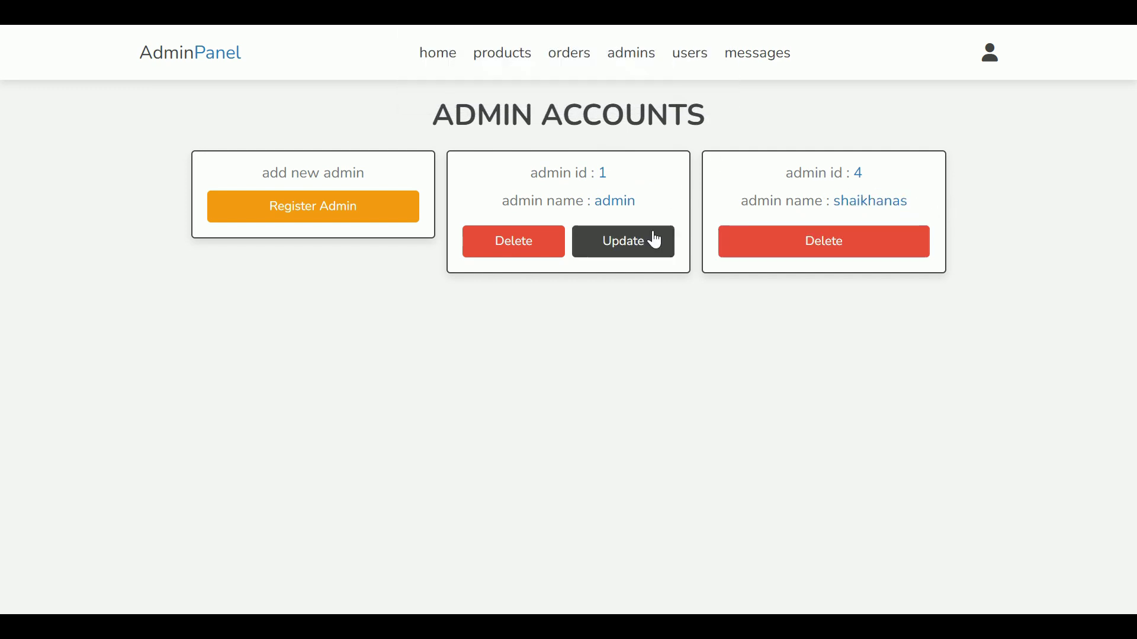
Step: Submit the original admin's profile update with blank passwords and dismiss the old-password warning
left_click(651, 236)
double_click(441, 316)
left_click(522, 368)
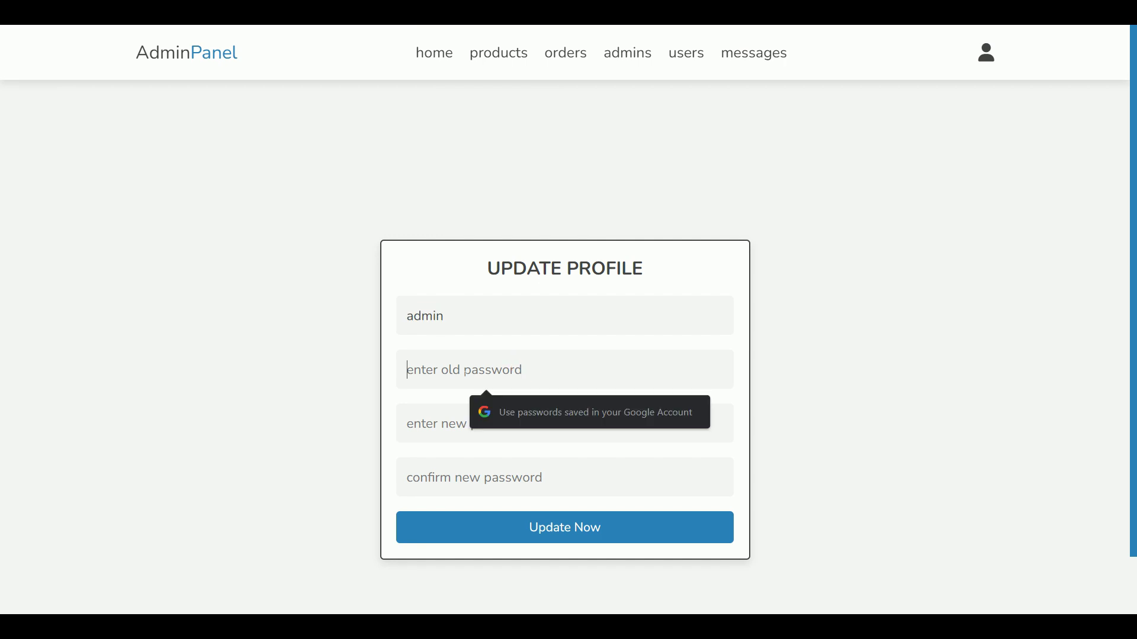
left_click(472, 424)
left_click(467, 474)
scroll(645, 415, "down", 2)
left_click(660, 405)
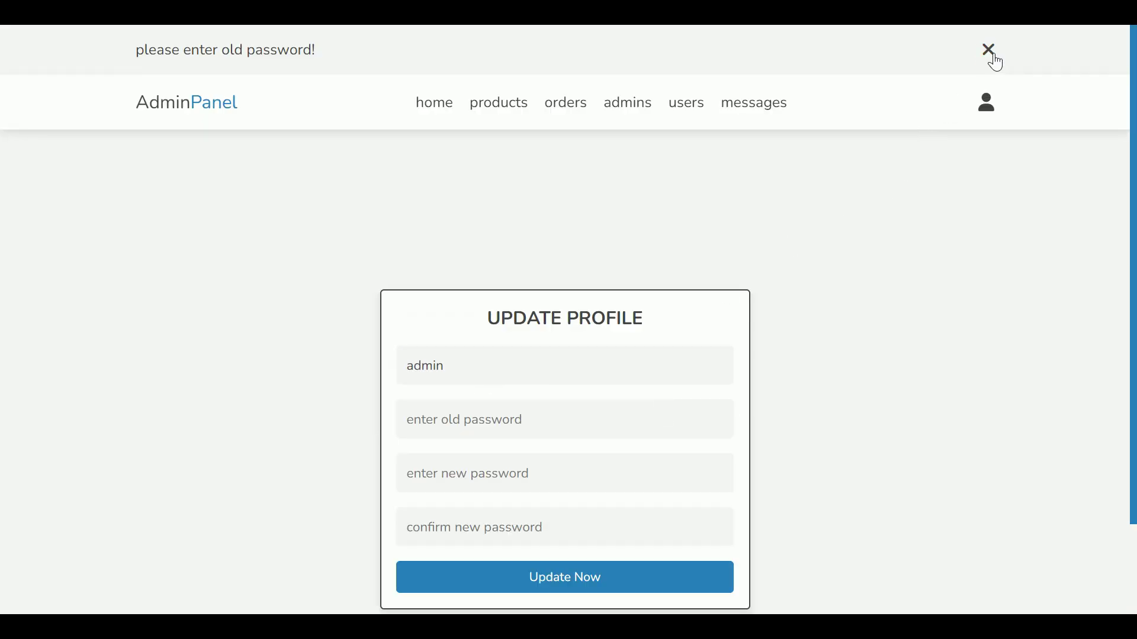
left_click(991, 55)
Step: Review the user accounts list and the message 'hi, how are you?', then return to the dashboard
left_click(648, 66)
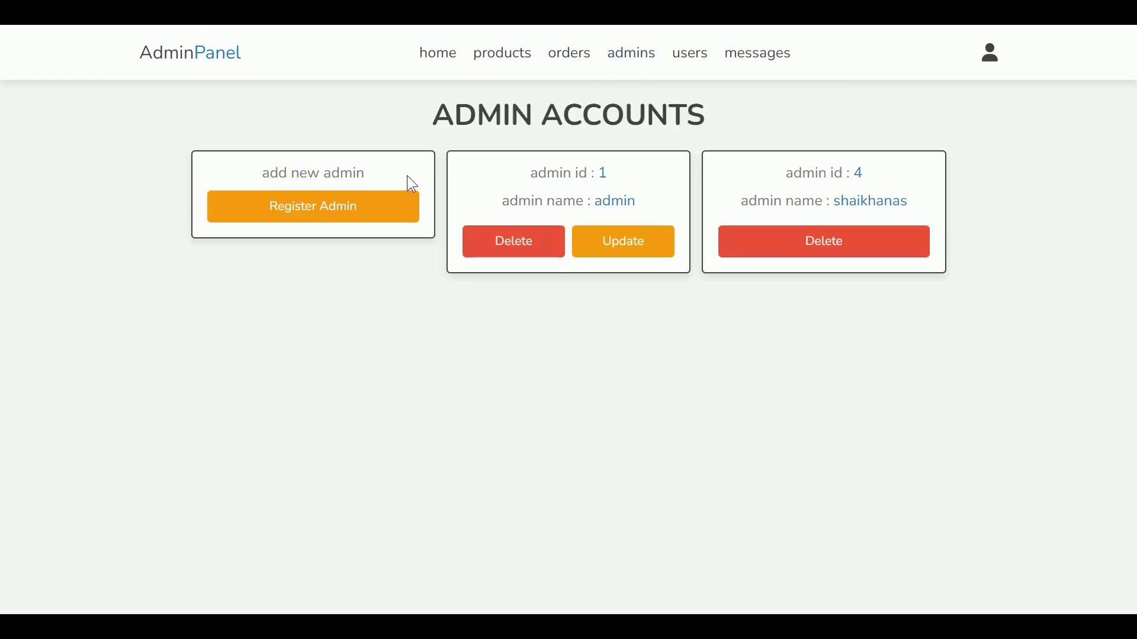
left_click(697, 64)
left_click_drag(444, 115, 661, 116)
left_click(634, 288)
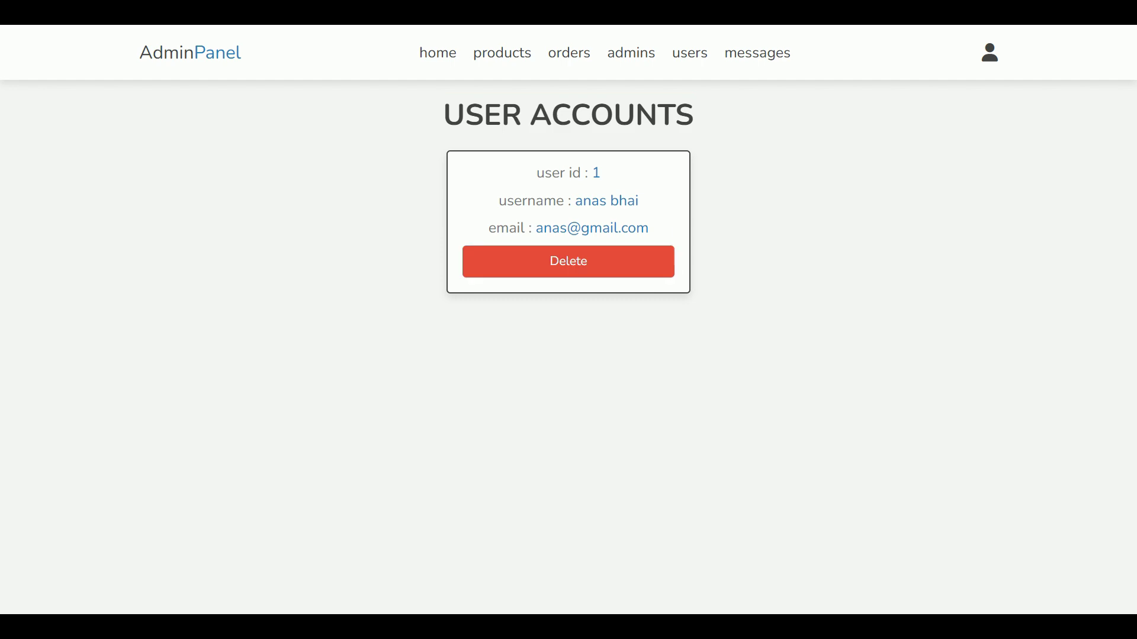
left_click(764, 59)
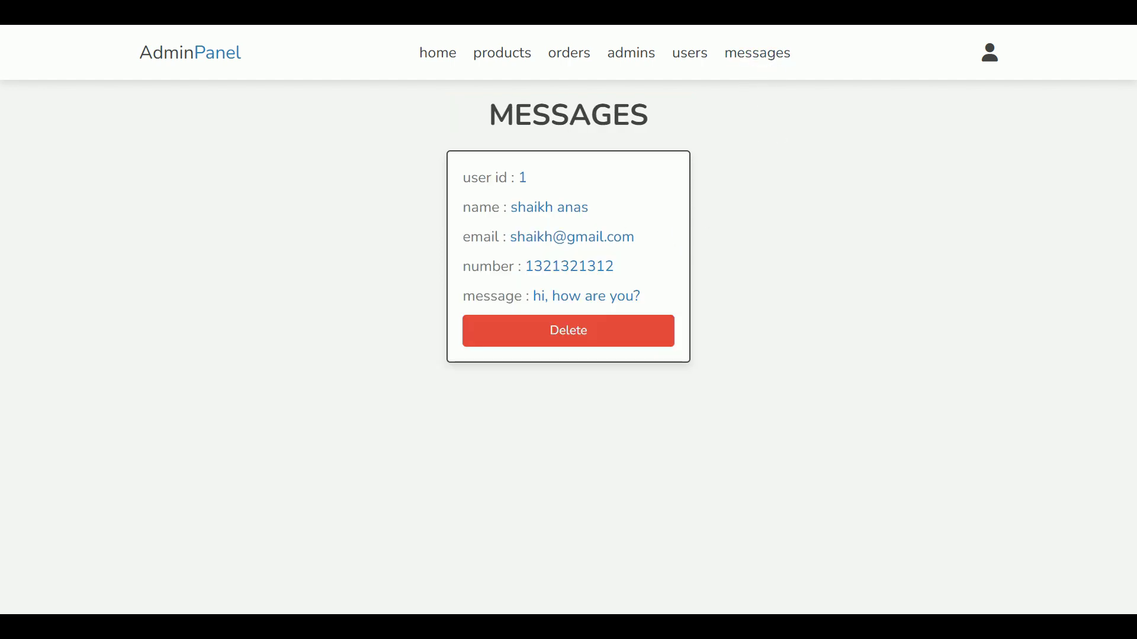
left_click_drag(644, 296, 534, 296)
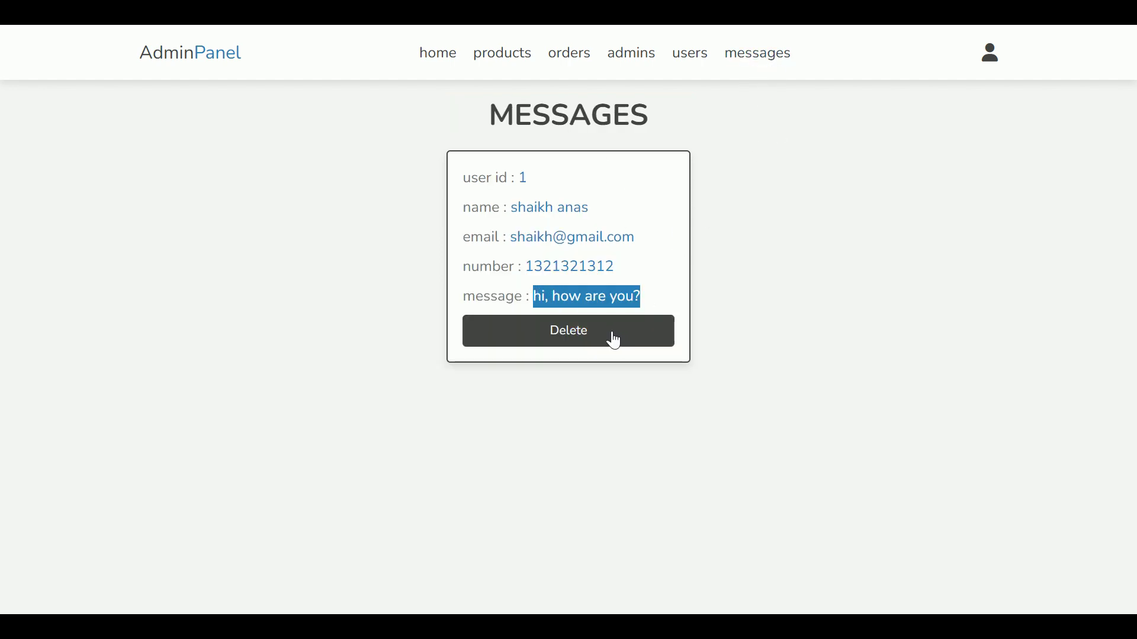
left_click(458, 63)
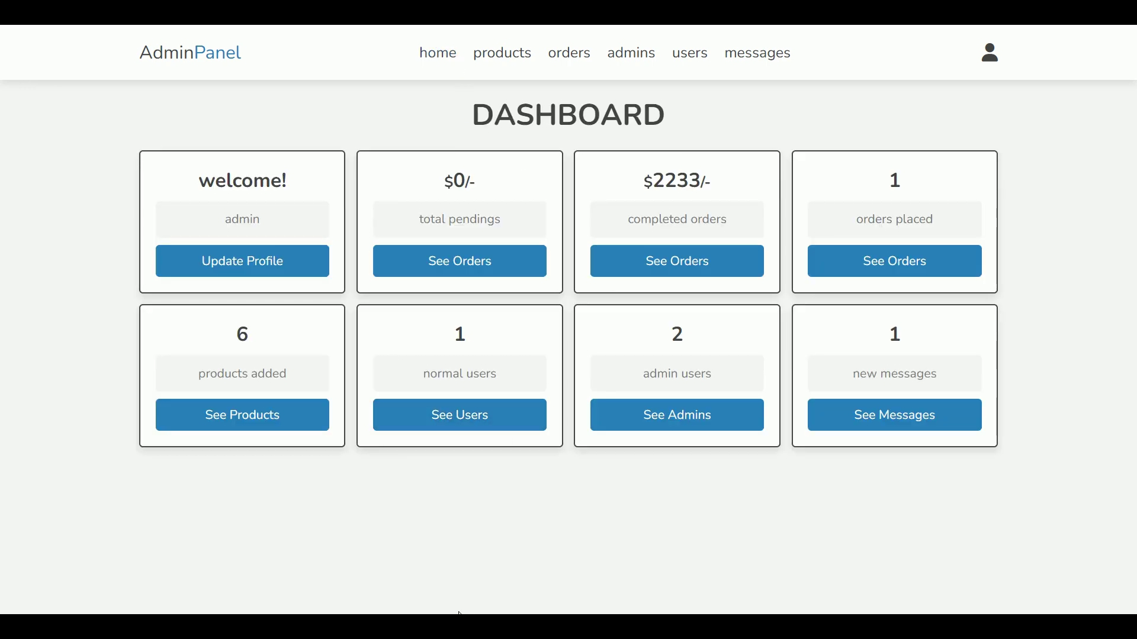
Step: Switch to responsive device preview at phone width and try the collapsed menu and profile options
key("ctrl+shift+m")
left_click_drag(1129, 411, 704, 412)
left_click(644, 114)
left_click(645, 114)
left_click(675, 114)
left_click(675, 114)
scroll(671, 185, "down", 7)
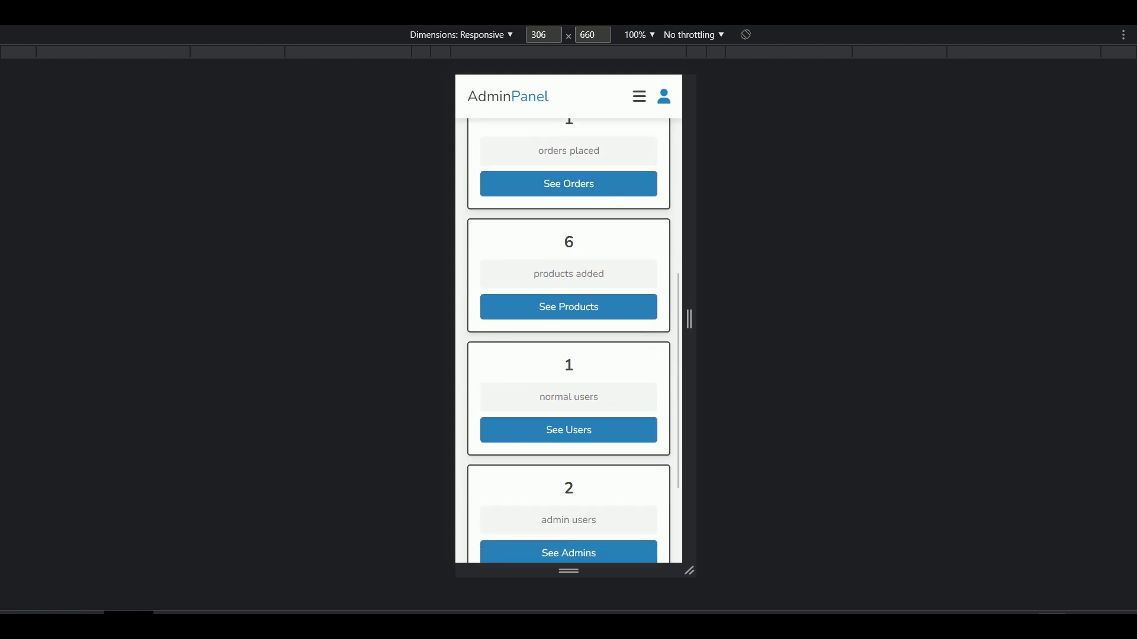
scroll(672, 185, "up", 7)
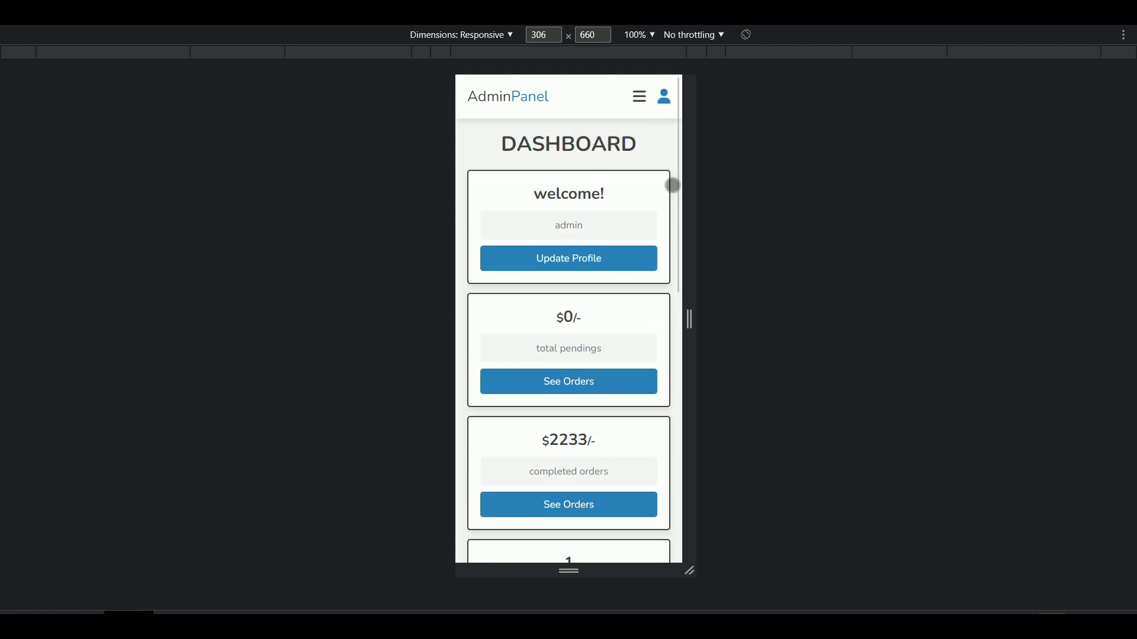
Step: On the products page, view the laptop's three photos in its update form and leave without saving
left_click(639, 96)
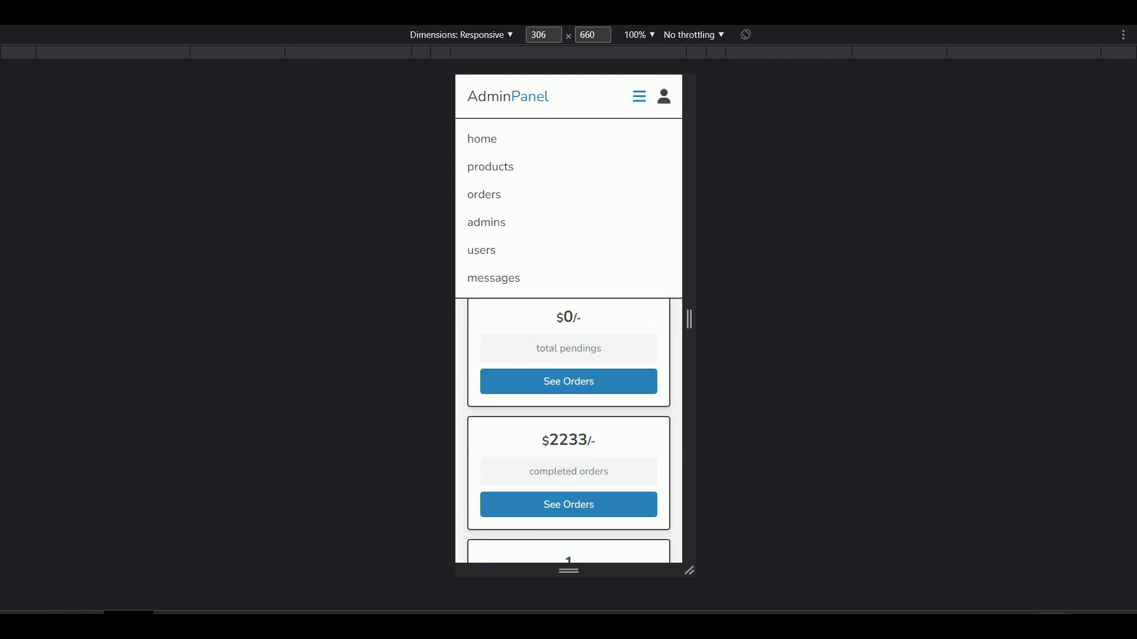
left_click(640, 172)
scroll(681, 195, "down", 3)
scroll(683, 199, "down", 10)
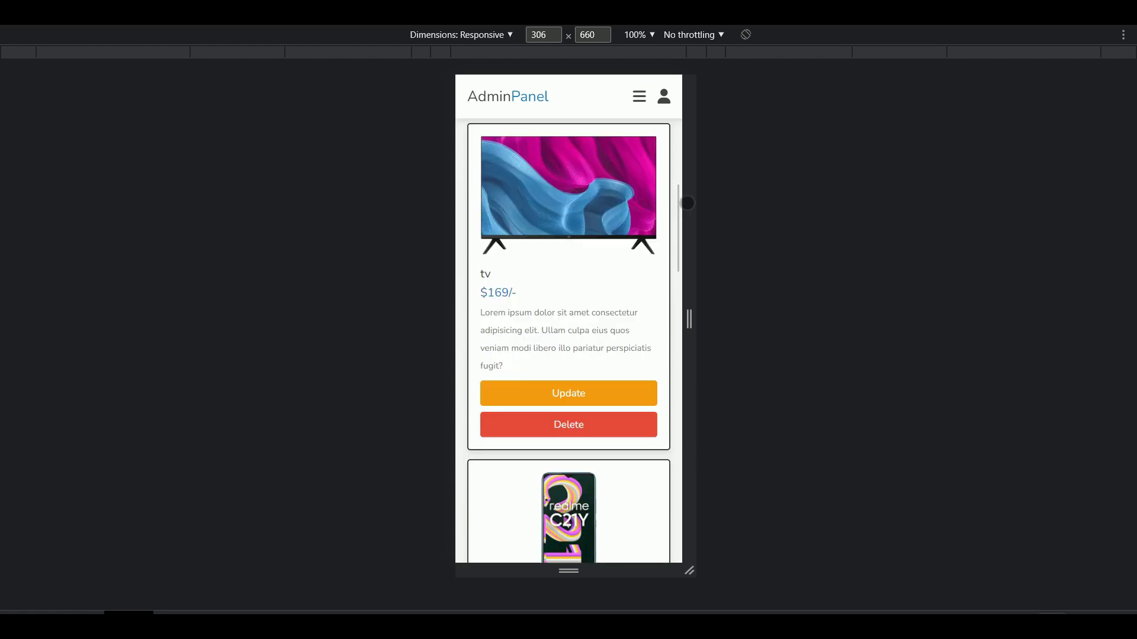
scroll(689, 203, "down", 12)
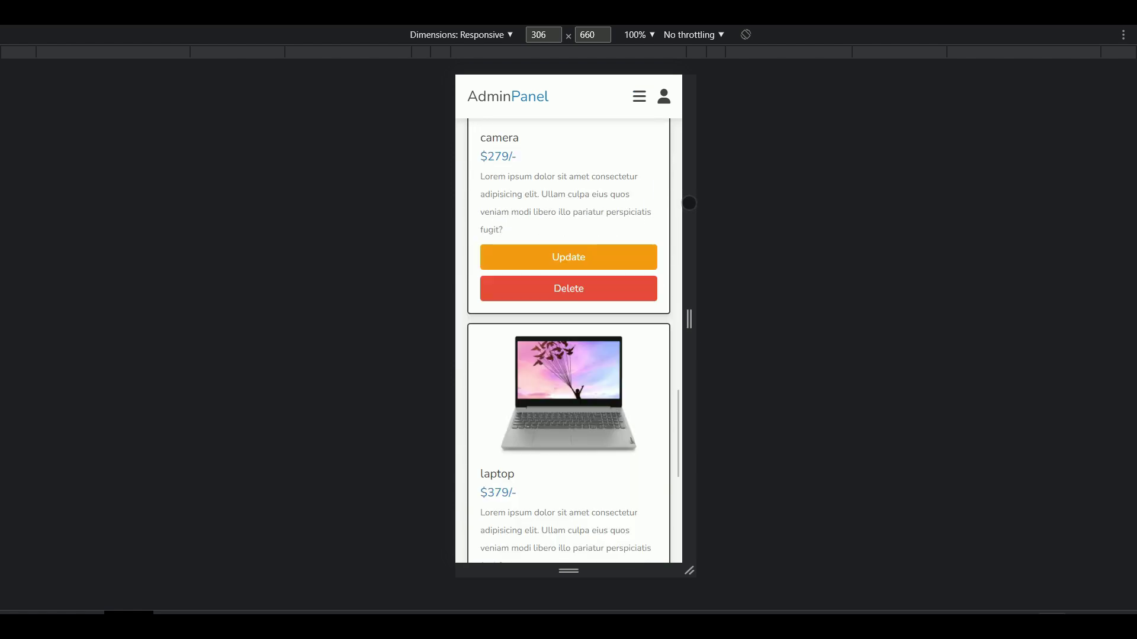
left_click(642, 418)
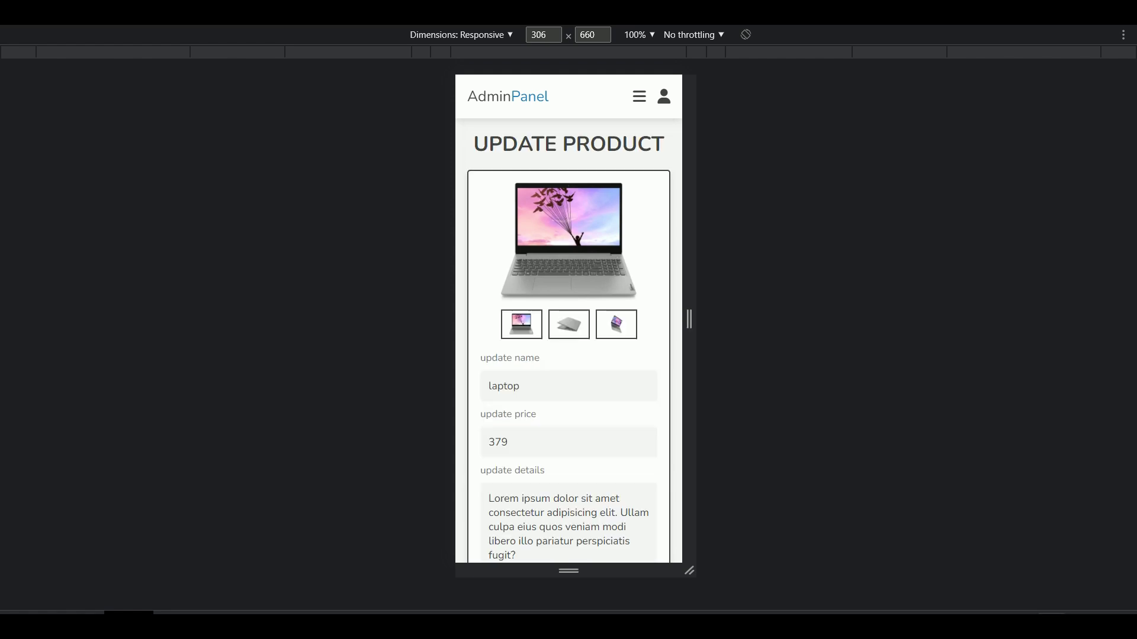
left_click(616, 324)
left_click(568, 325)
left_click(521, 325)
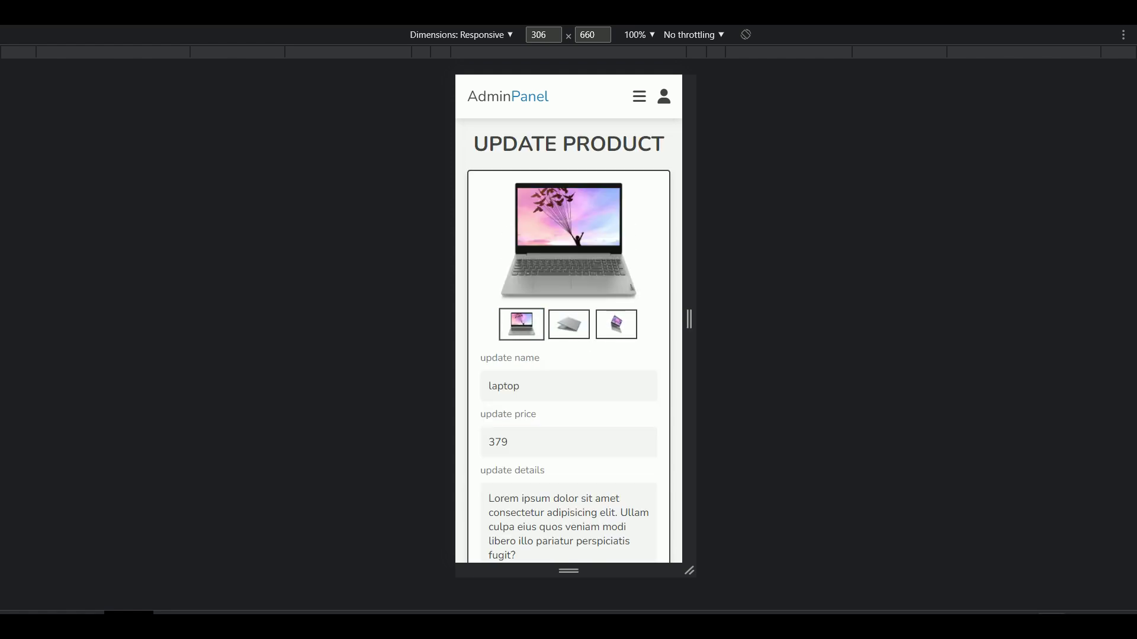
scroll(665, 349, "down", 3)
scroll(665, 348, "down", 2)
left_click(655, 521)
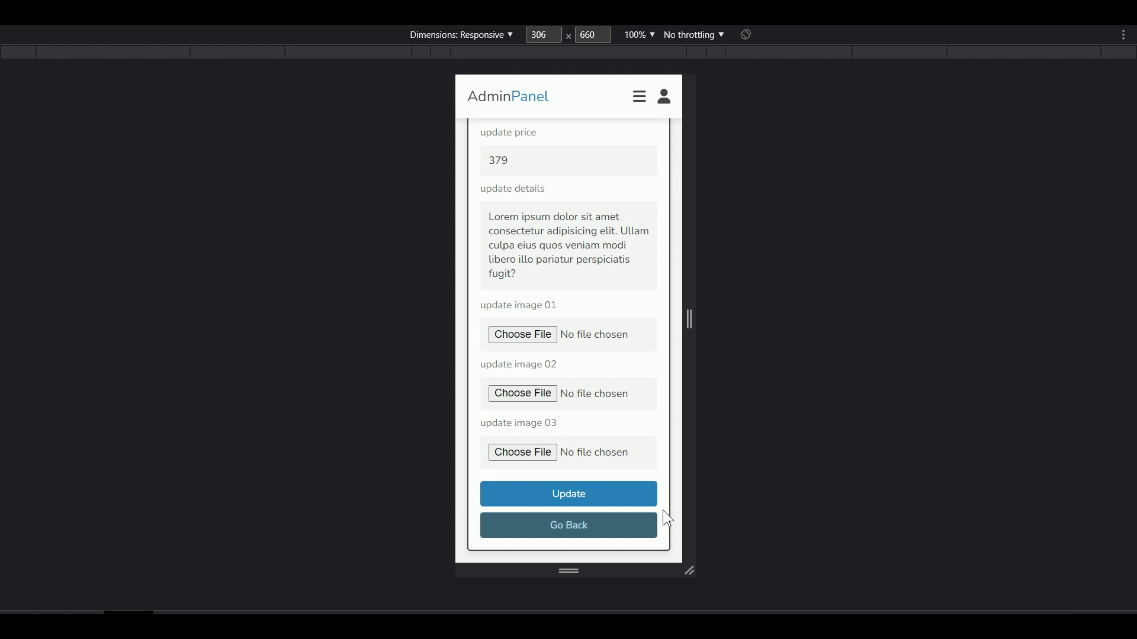
Step: Visit the placed orders, admin accounts, user accounts and messages pages from the hamburger menu
left_click(639, 97)
left_click(598, 195)
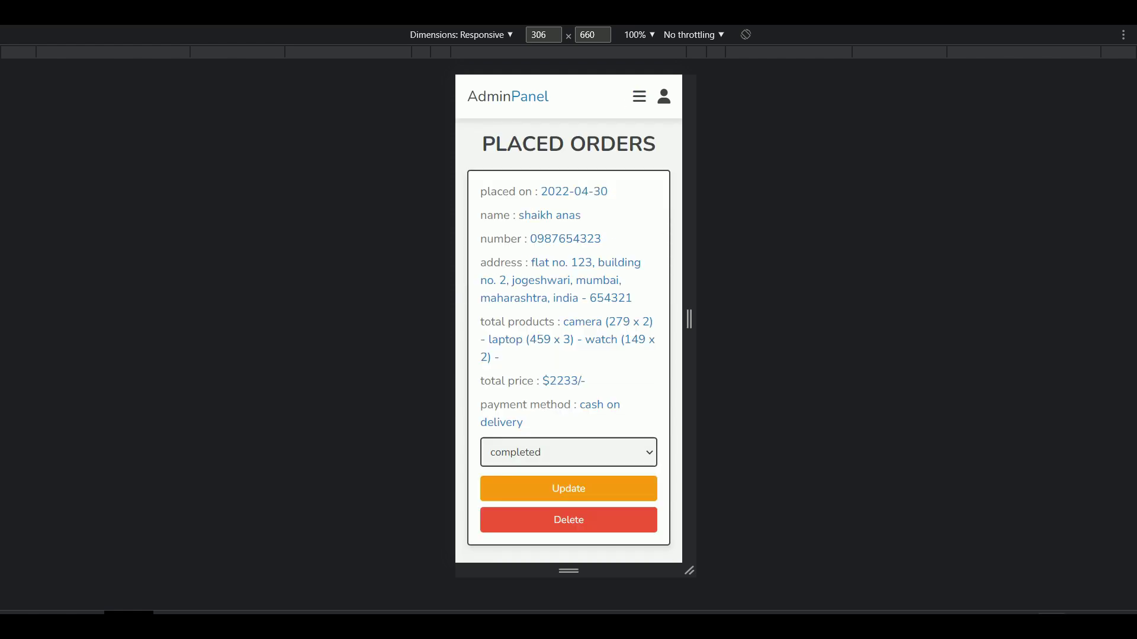
left_click(639, 96)
left_click(614, 226)
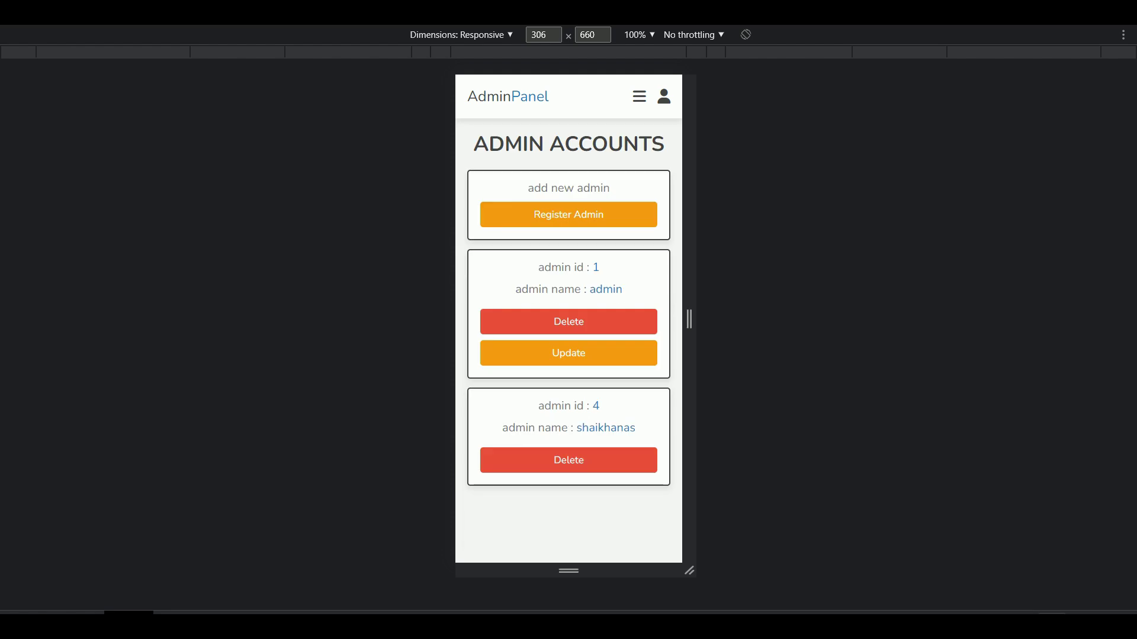
left_click(639, 96)
left_click(600, 262)
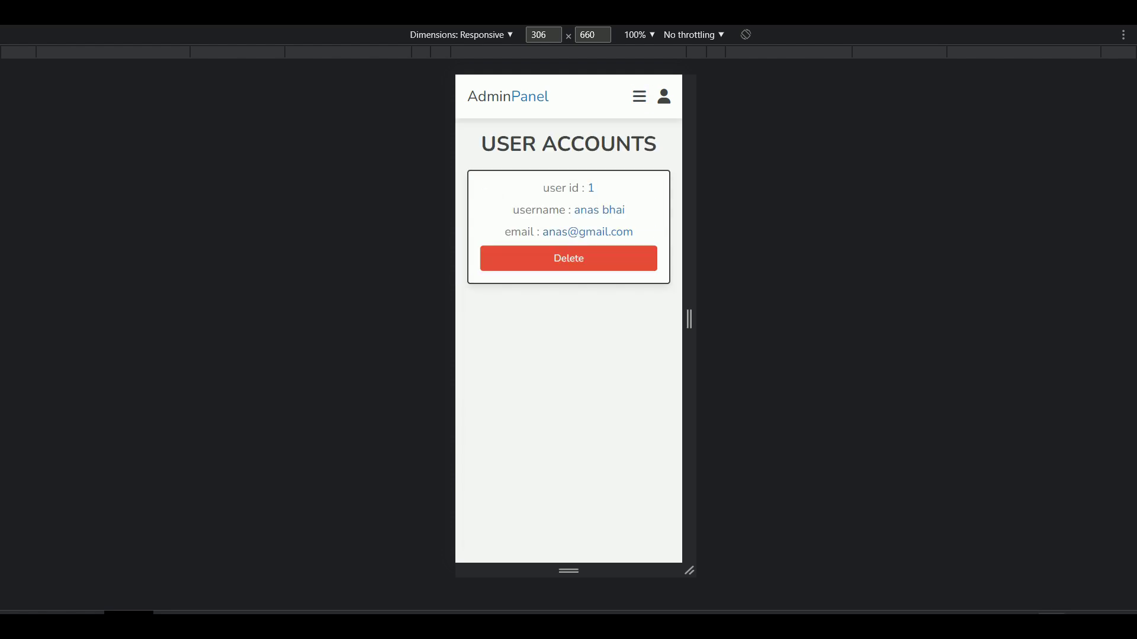
left_click(639, 96)
left_click(533, 278)
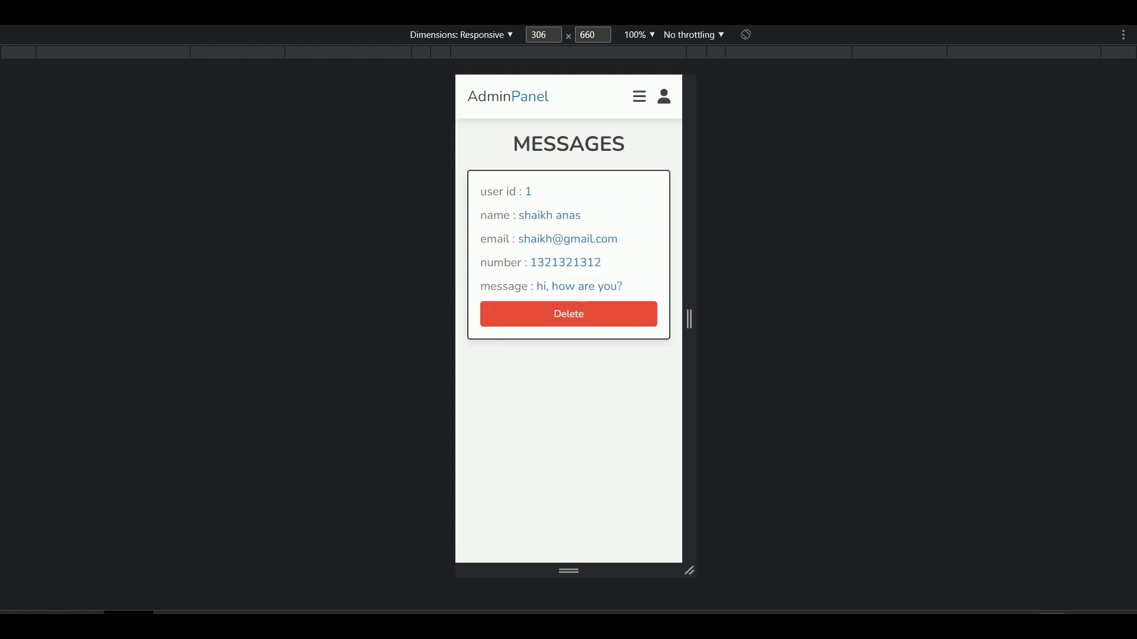
Step: From the profile options, view the update profile form and then the registration page
left_click(663, 98)
left_click(628, 172)
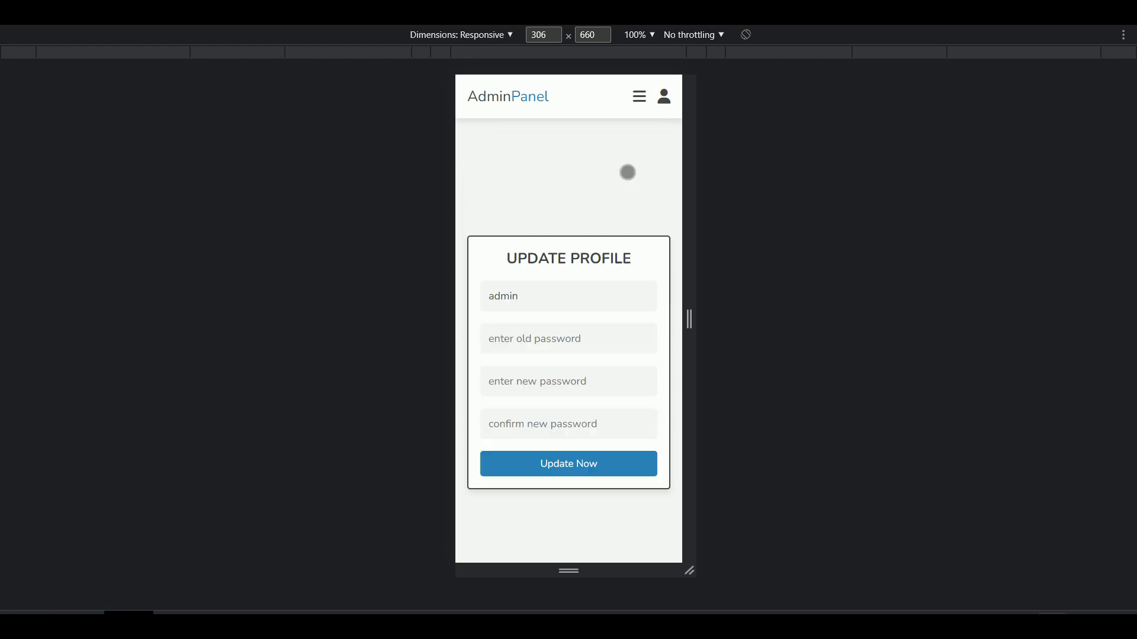
left_click(664, 97)
left_click(648, 212)
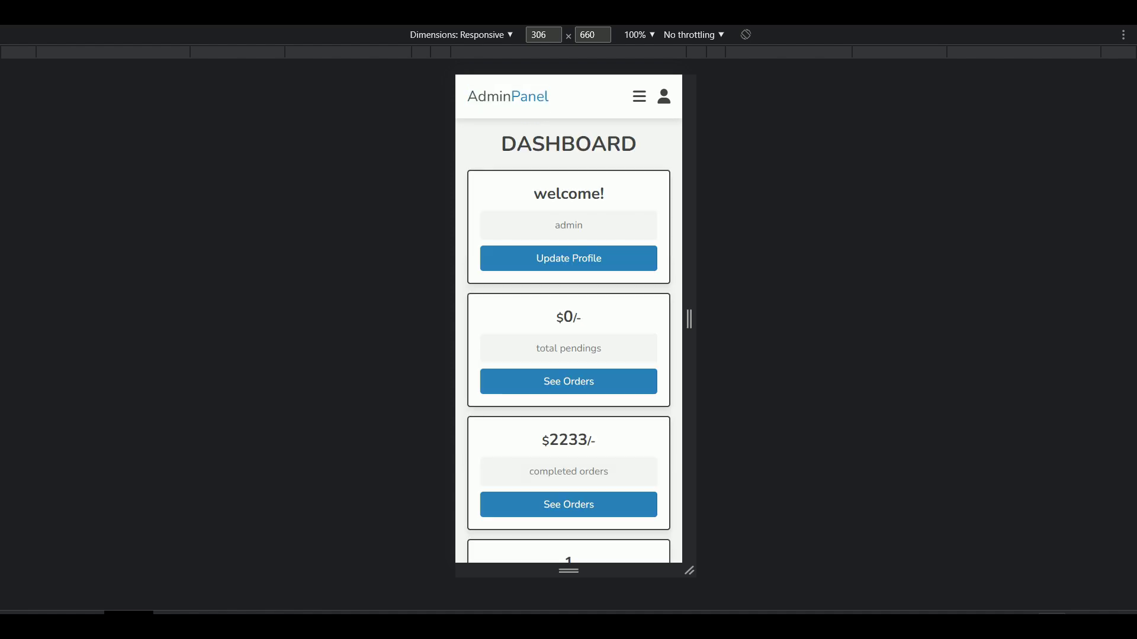
Step: Exit device preview, then select and deselect all items in the Shopie project folder
key("ctrl+shift+m")
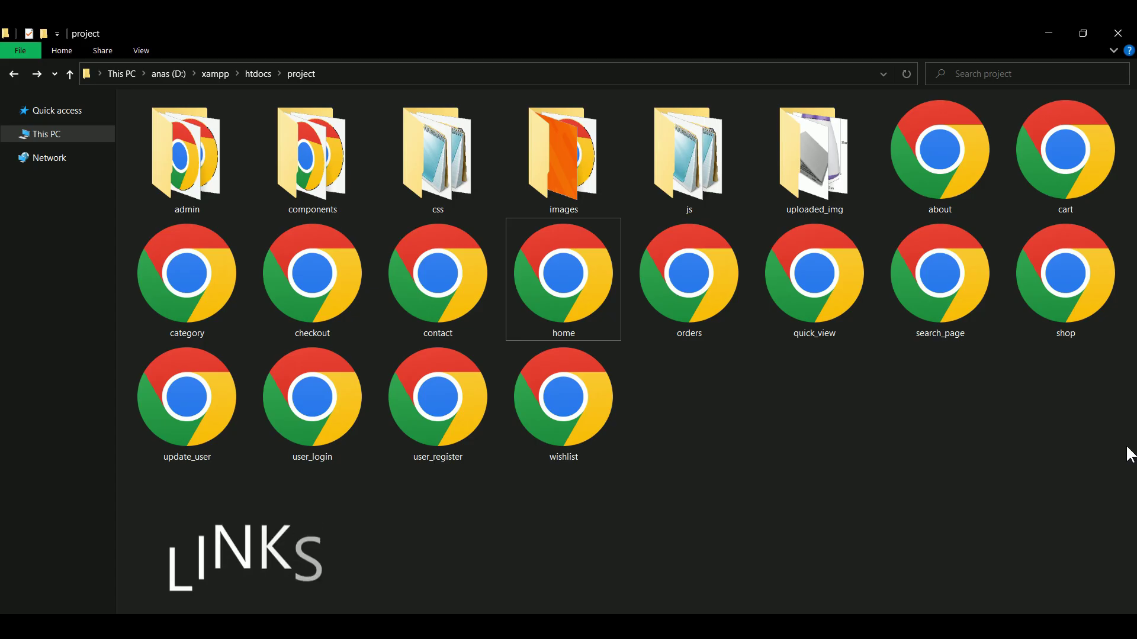
left_click_drag(1126, 445, 169, 155)
left_click(774, 451)
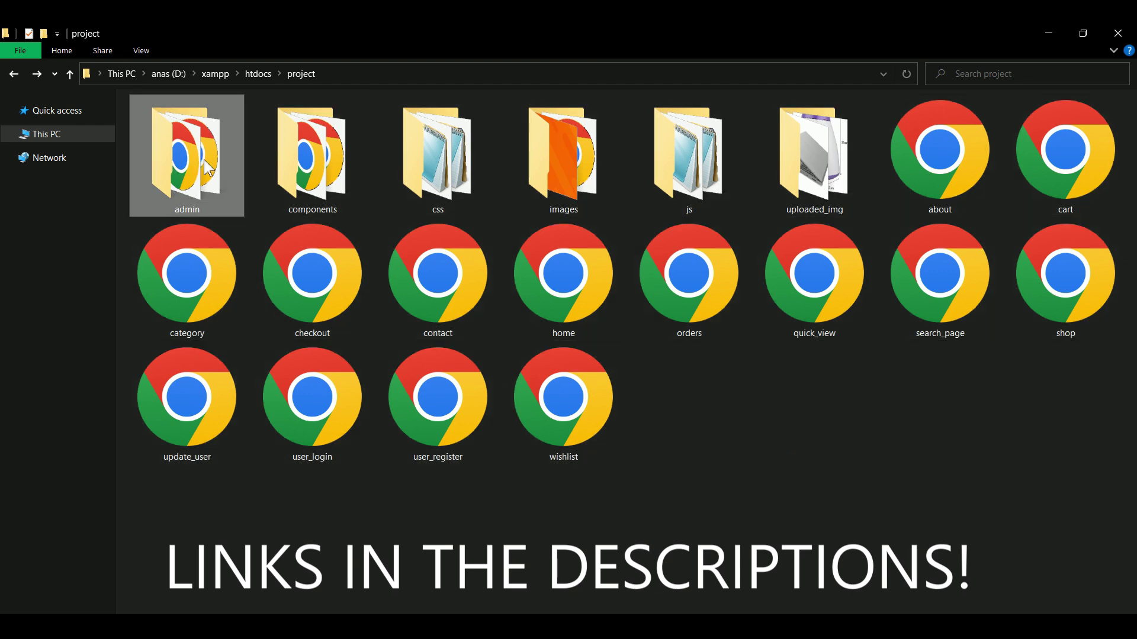
Step: Browse the admin and components folders, selecting all their files before returning to the project folder
double_click(204, 159)
left_click_drag(1131, 261, 195, 177)
left_click(127, 193)
left_click(70, 73)
double_click(336, 181)
left_click_drag(1111, 289, 221, 228)
left_click(127, 167)
left_click(70, 74)
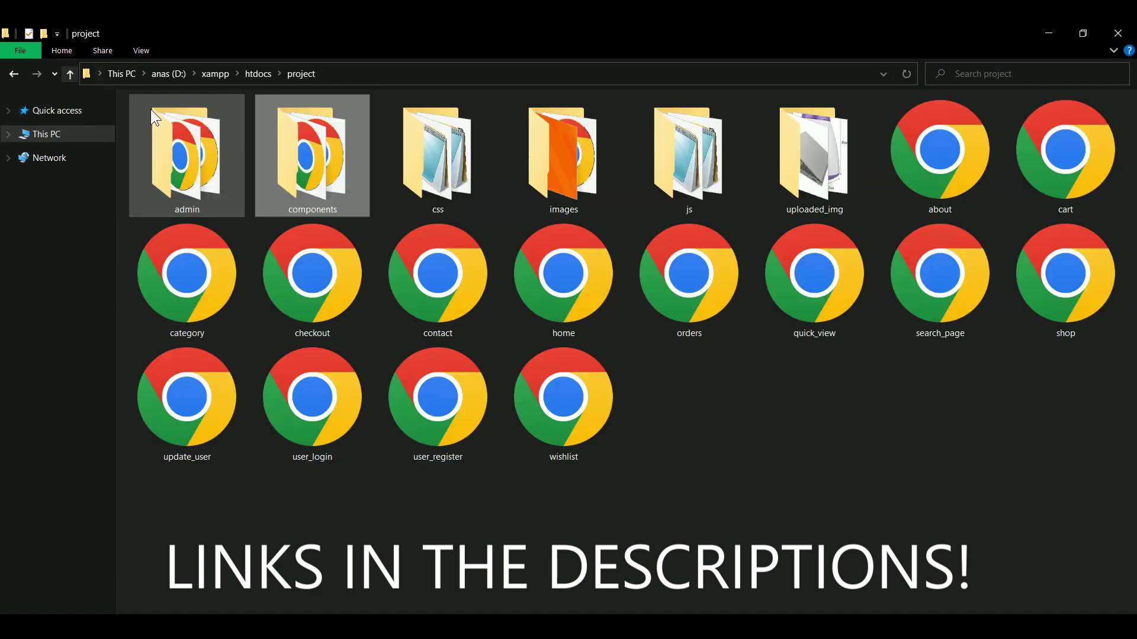
Step: Check the css folder, then open images, select every file and narrow the selection to icon-7
double_click(432, 172)
left_click(126, 121)
left_click(69, 73)
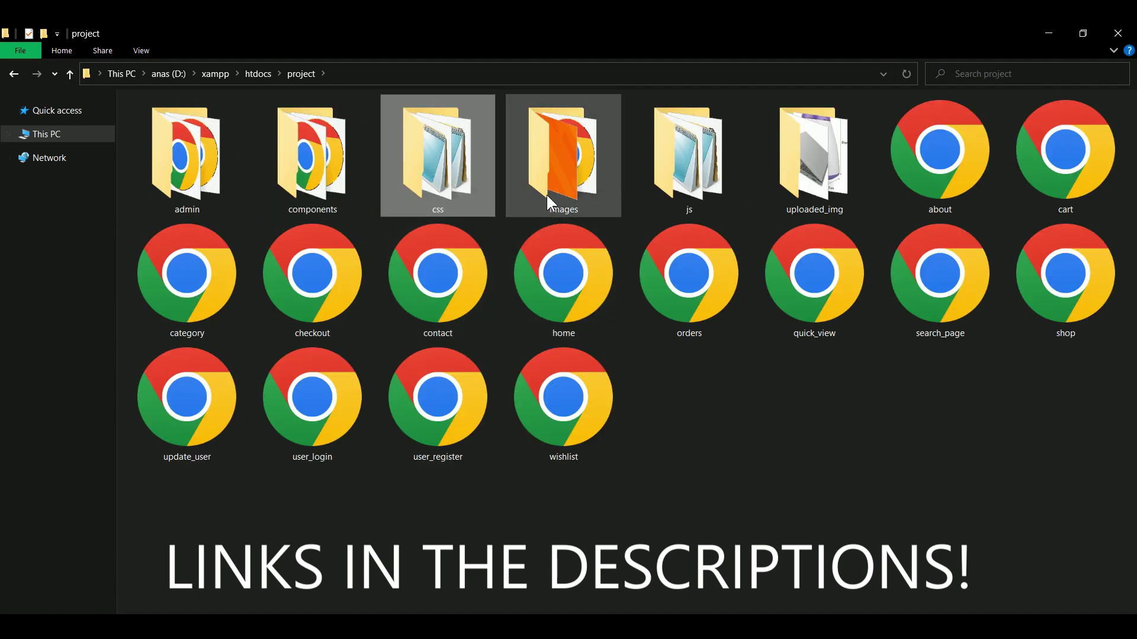
double_click(546, 189)
left_click_drag(1124, 362, 122, 95)
left_click(253, 284)
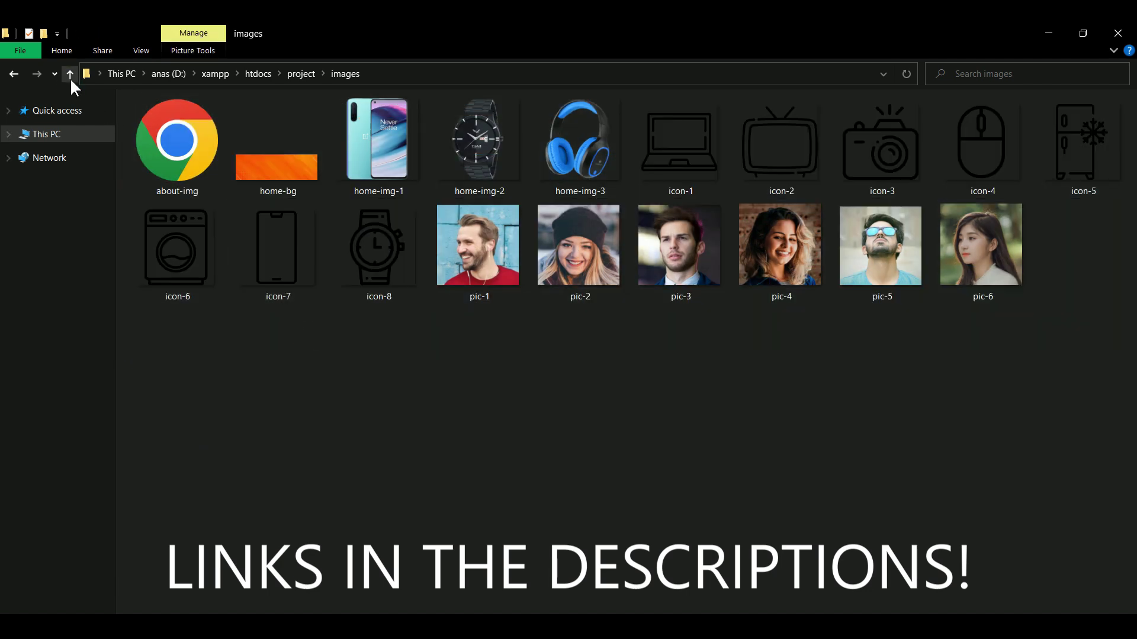